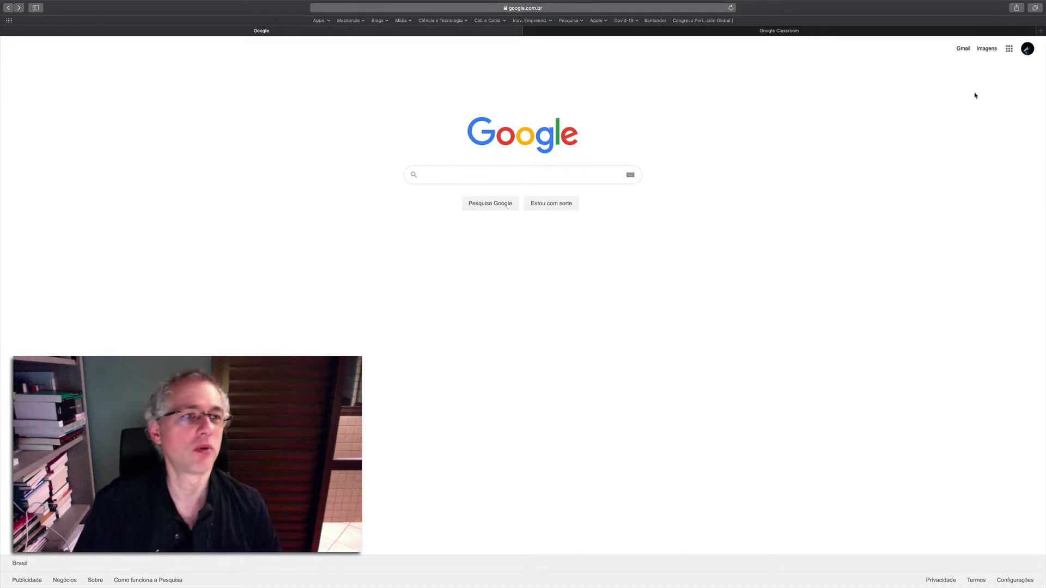
- Go from the Google home page through Google Docs to Google Forms and create a blank form
left_click(1009, 49)
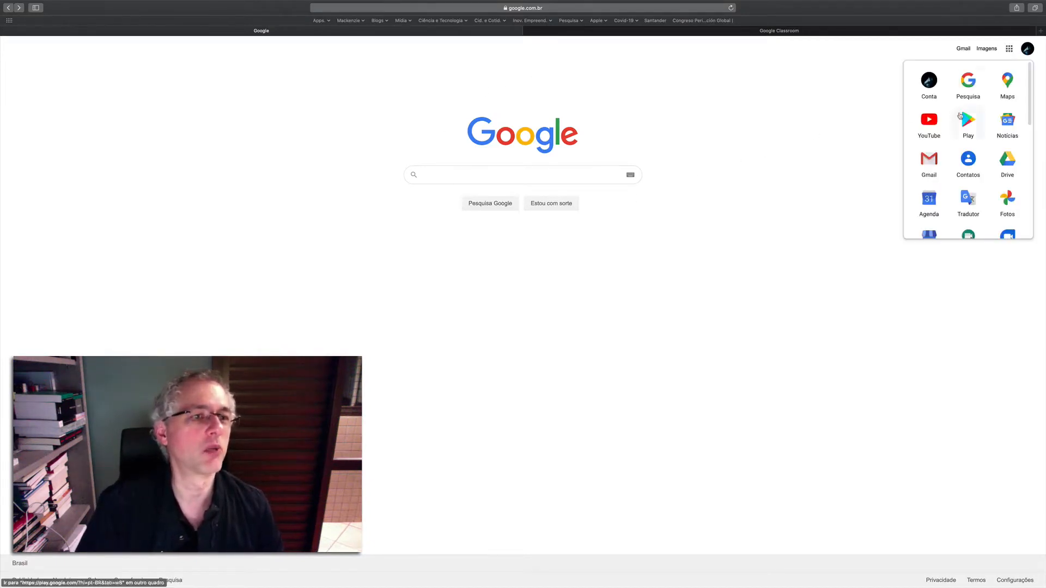
scroll(968, 109, "down", 5)
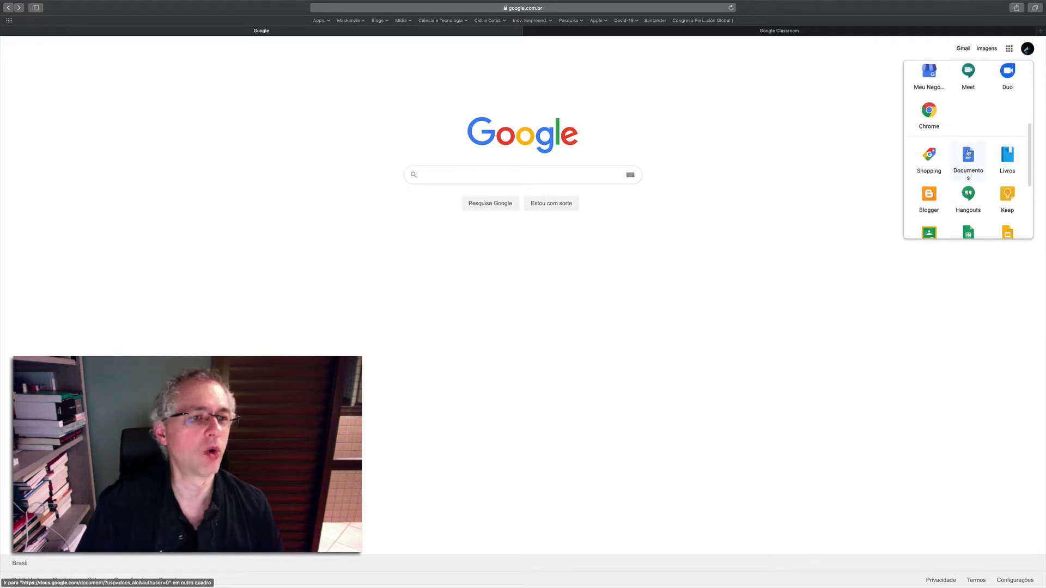
left_click(968, 154)
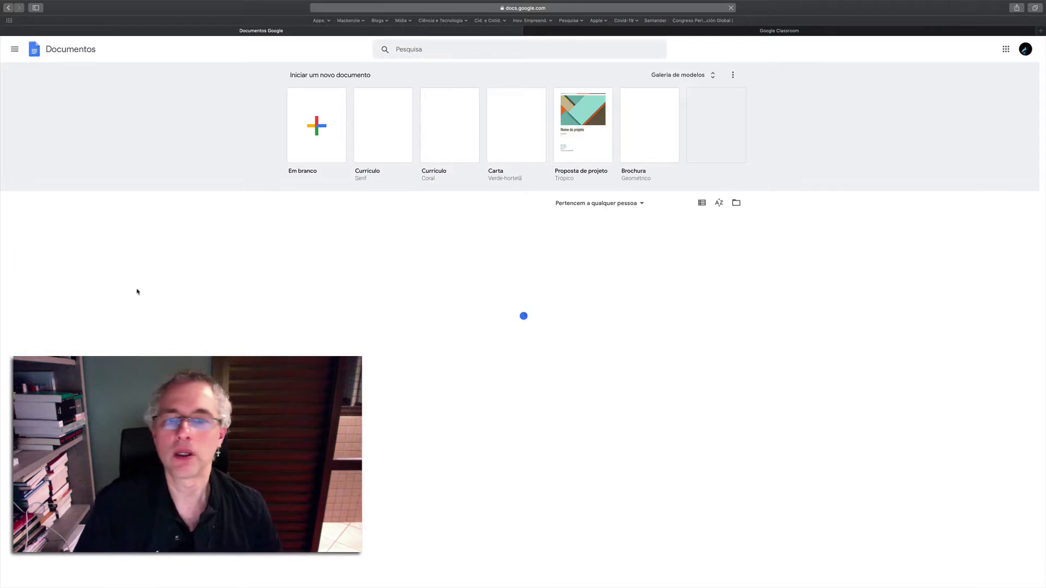
left_click(15, 49)
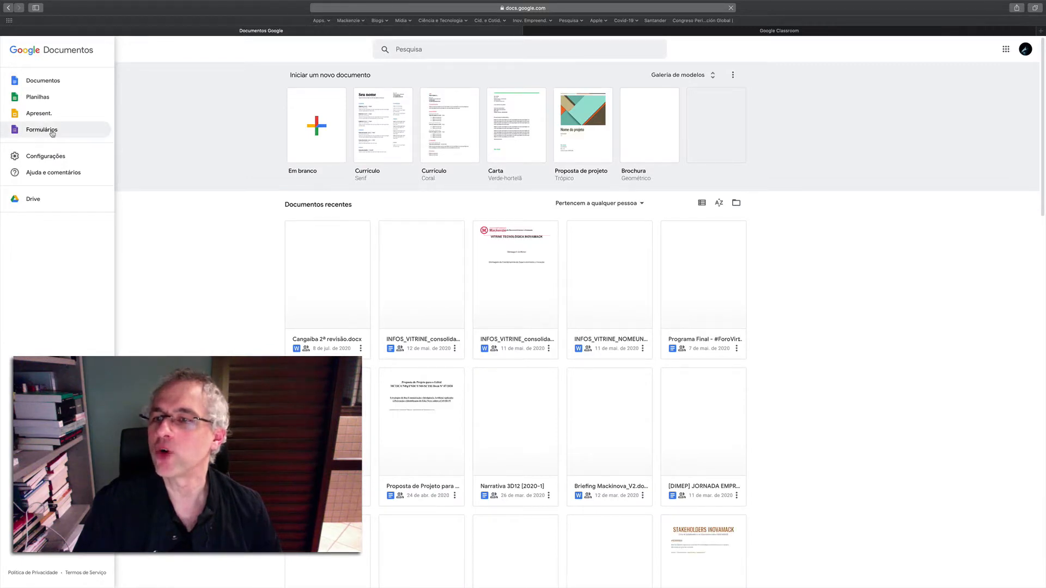
left_click(52, 133)
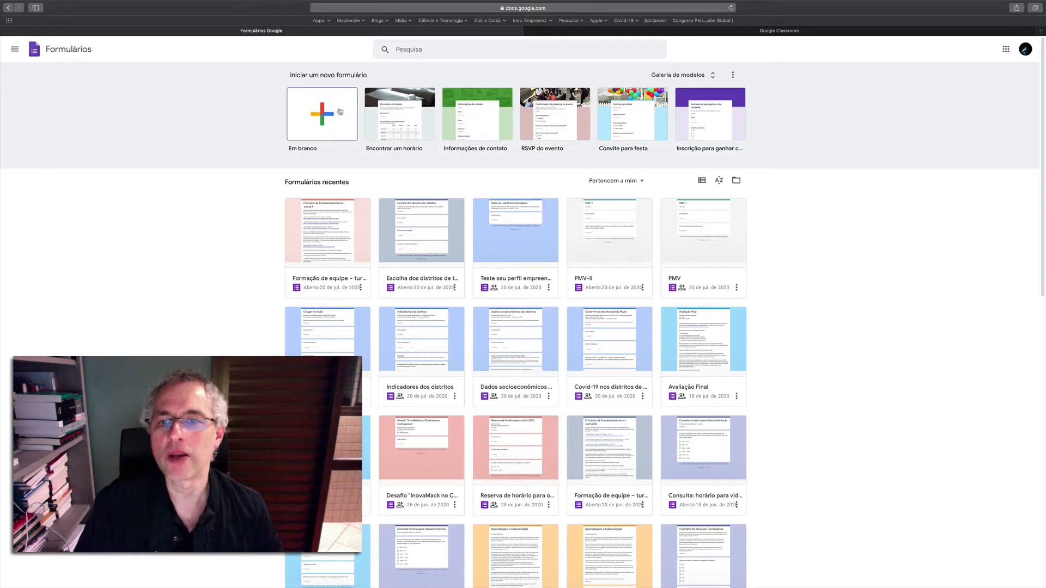
left_click(322, 114)
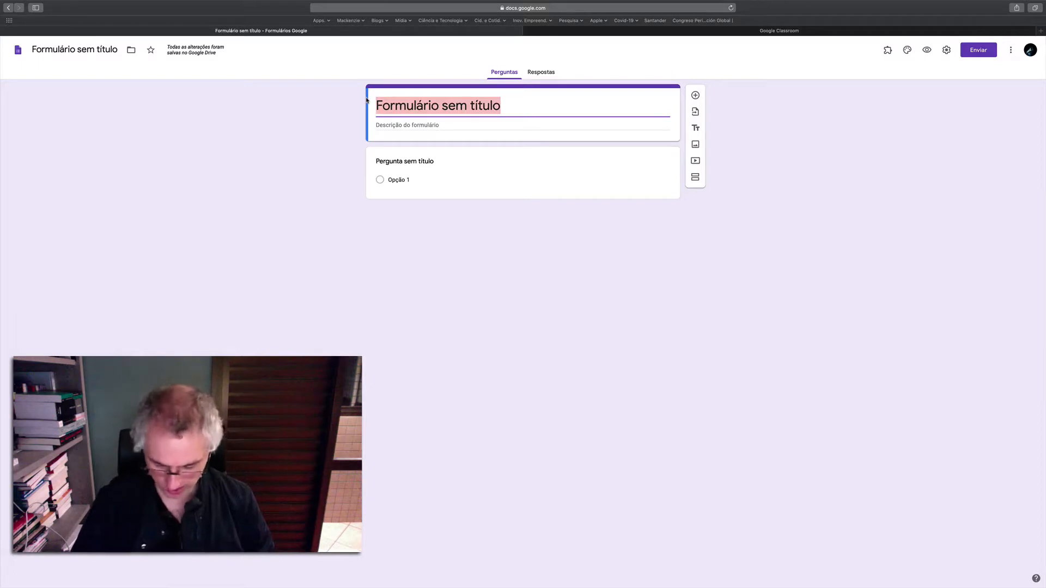
- Title the form "Avaliação substitutiva"
type("Avaliaç")
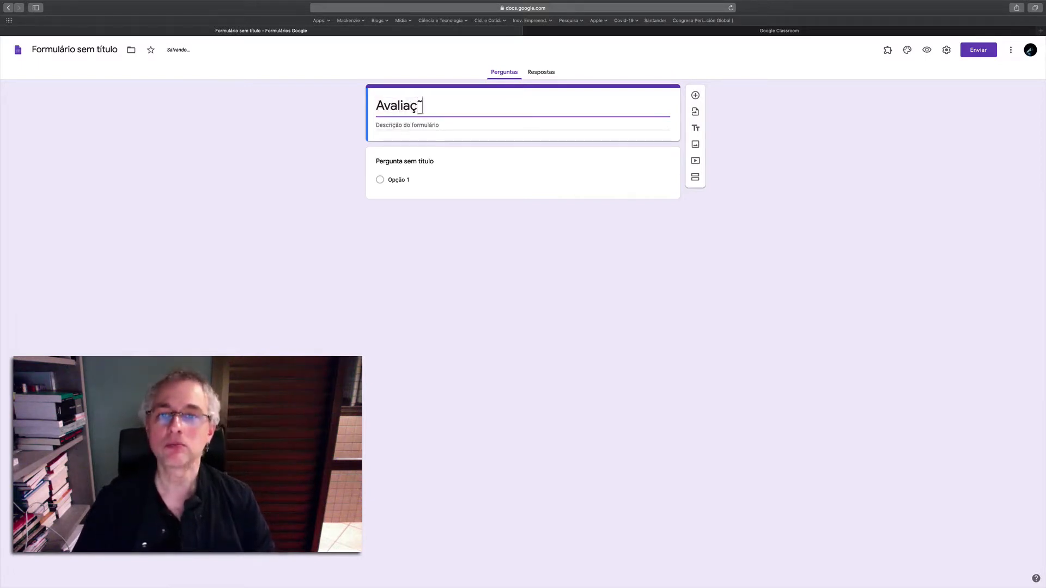
type("ão substit")
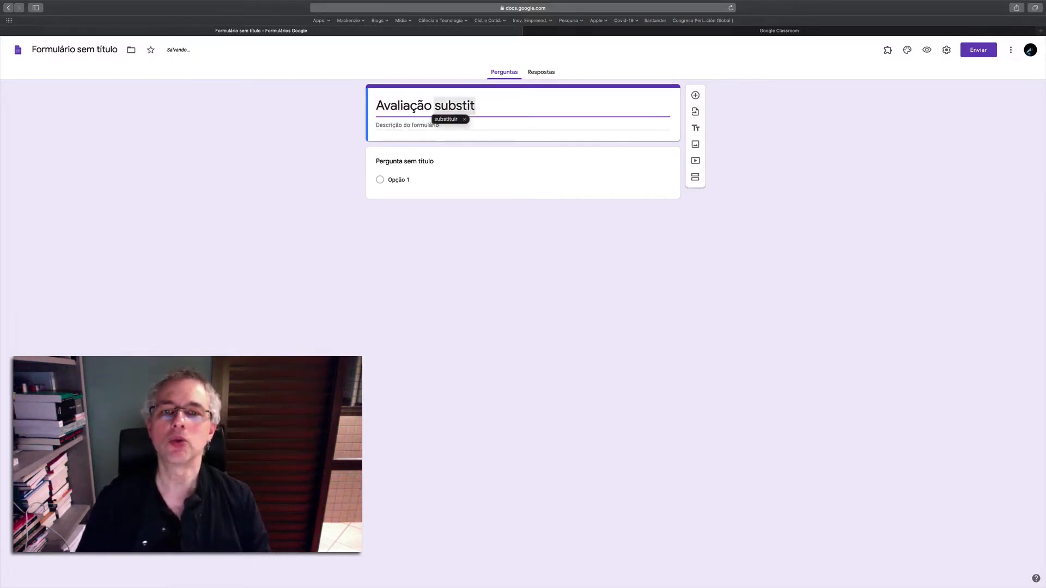
type("utiva")
left_click(383, 133)
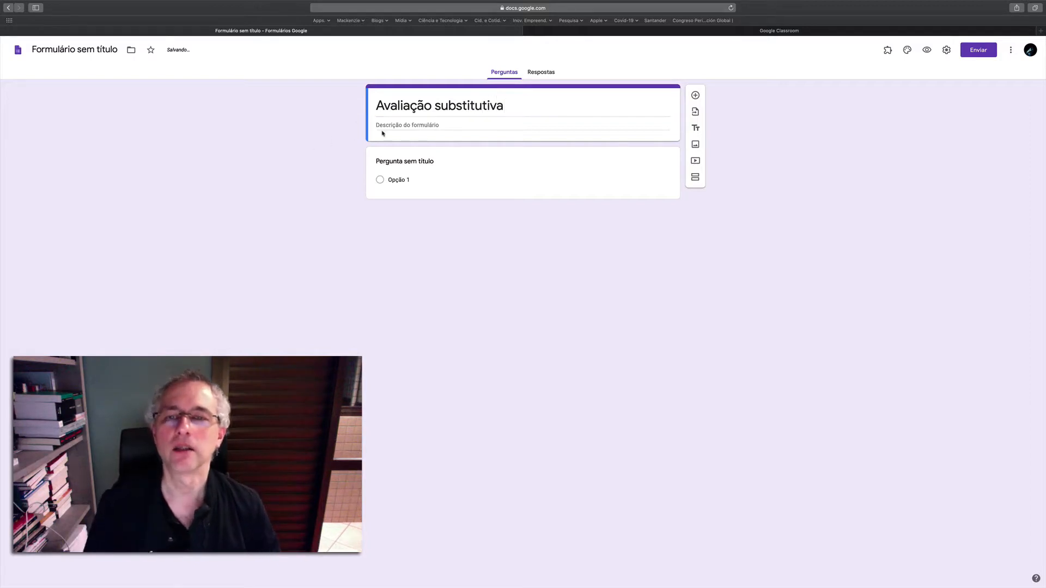
left_click(275, 160)
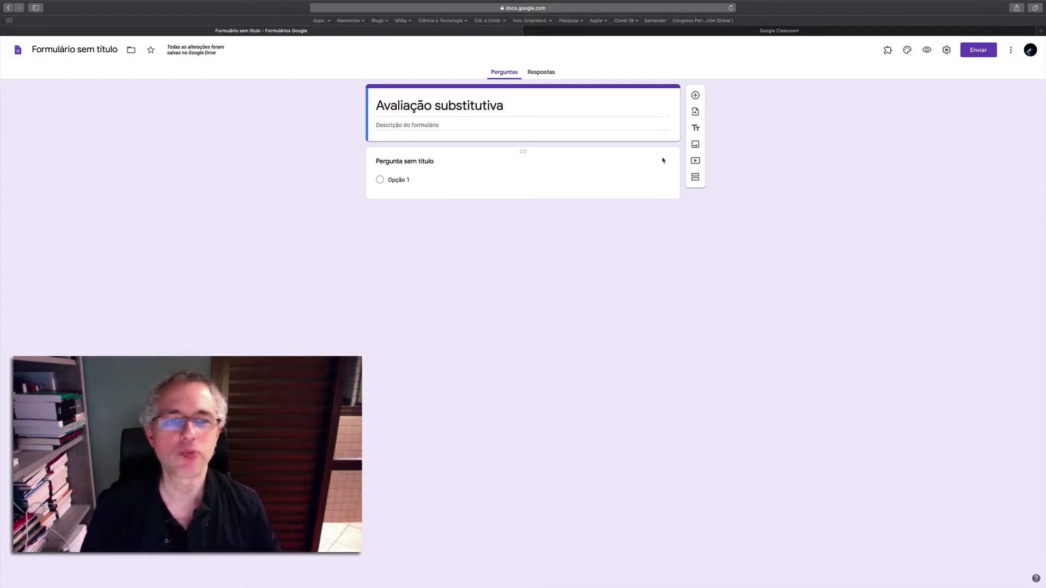
- Change the untitled question's type to Escala linear, check the upper-limit choices of the scale and preview the form
left_click(563, 165)
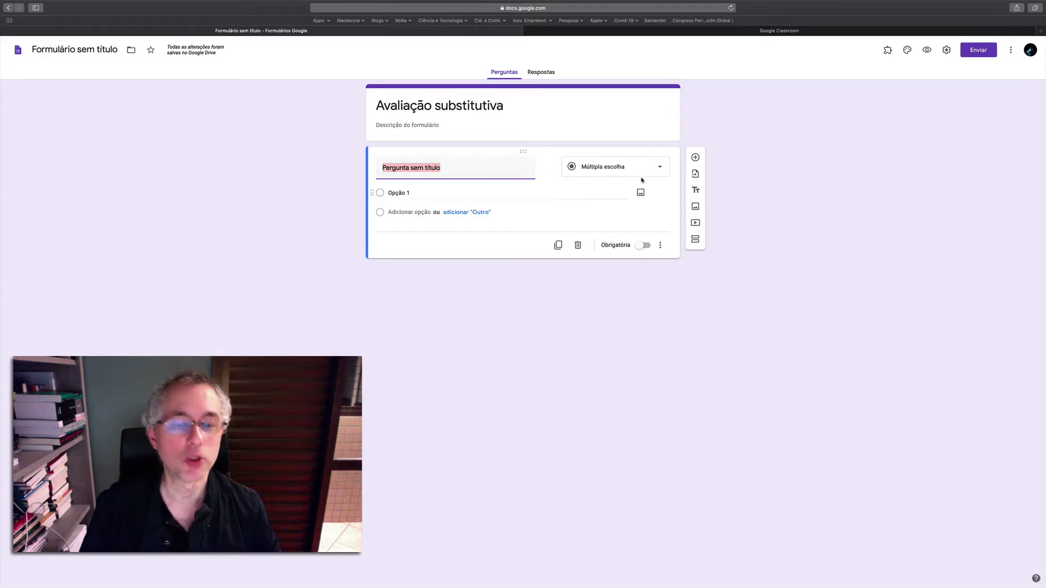
left_click(662, 170)
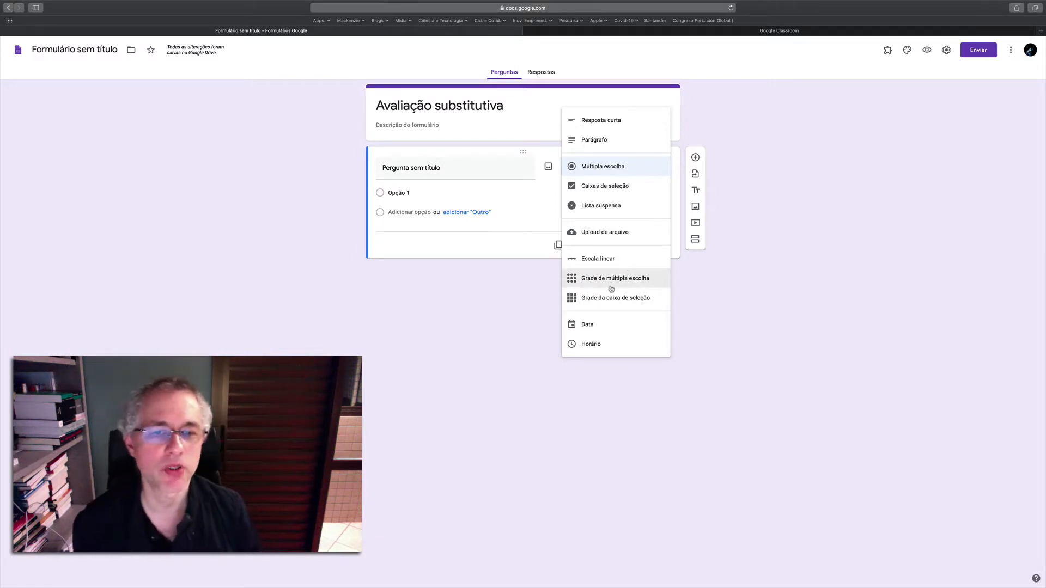
left_click(634, 266)
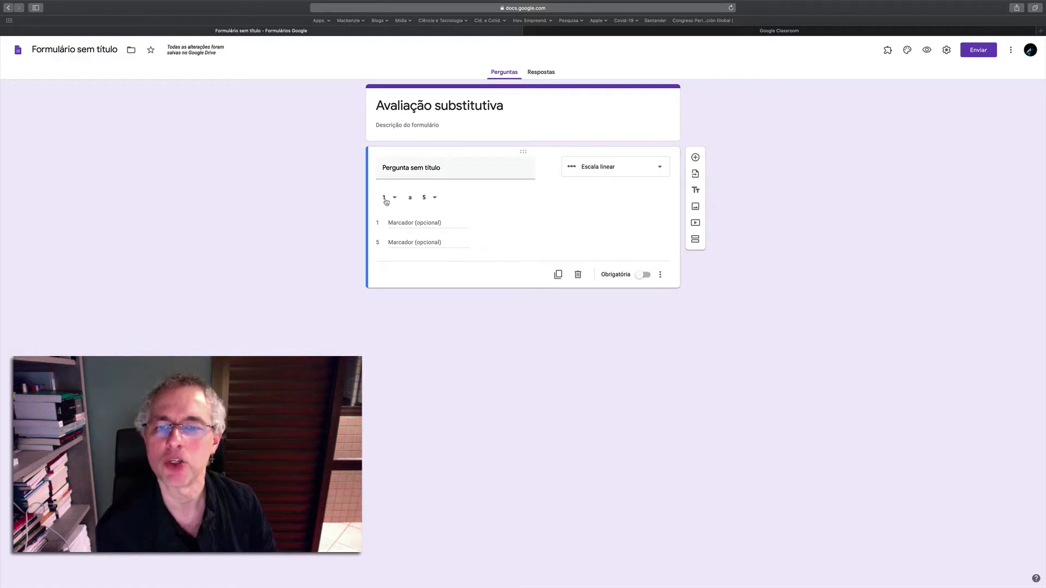
left_click(436, 198)
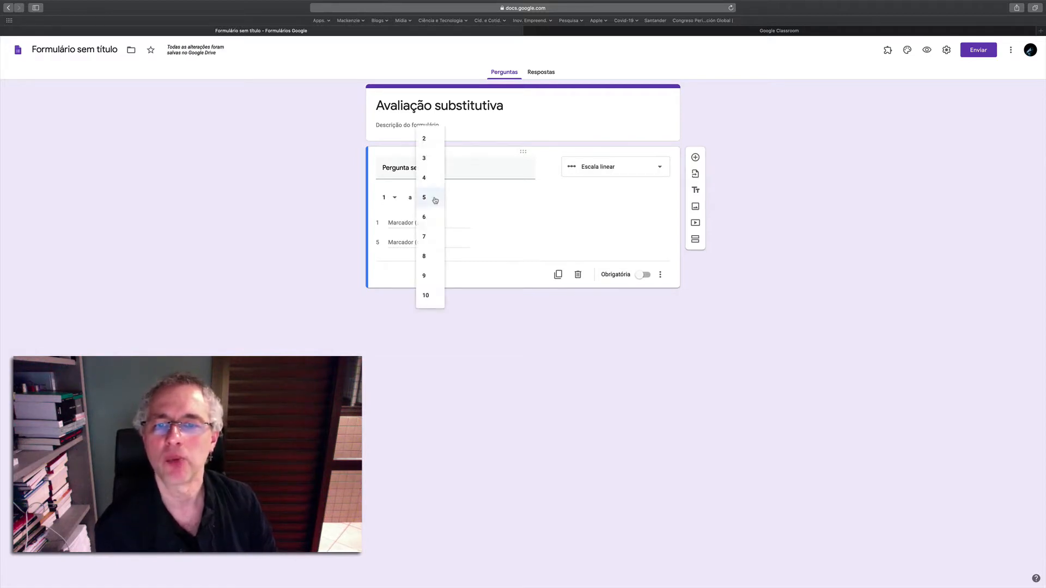
left_click(470, 211)
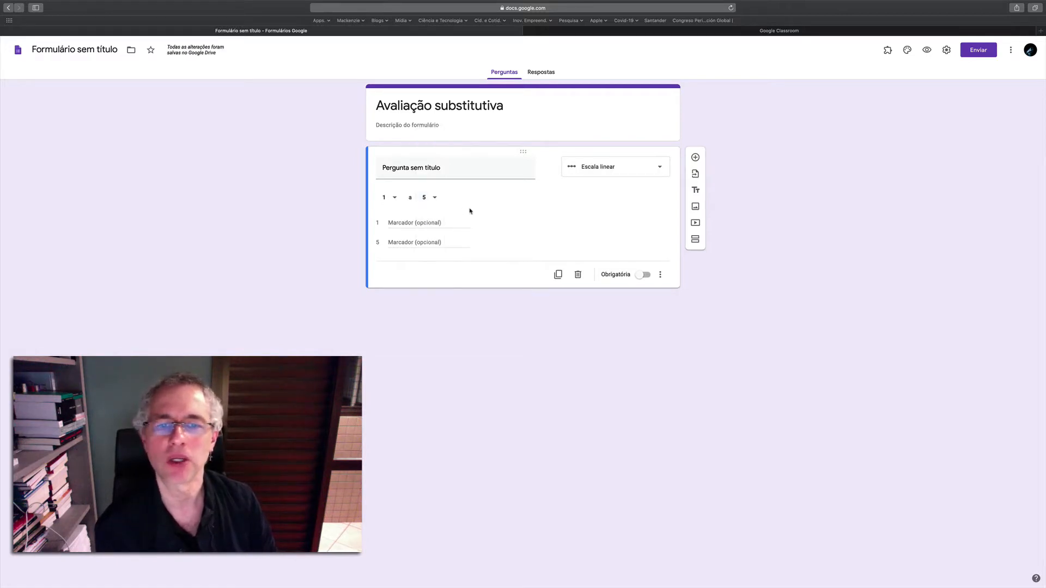
left_click(927, 50)
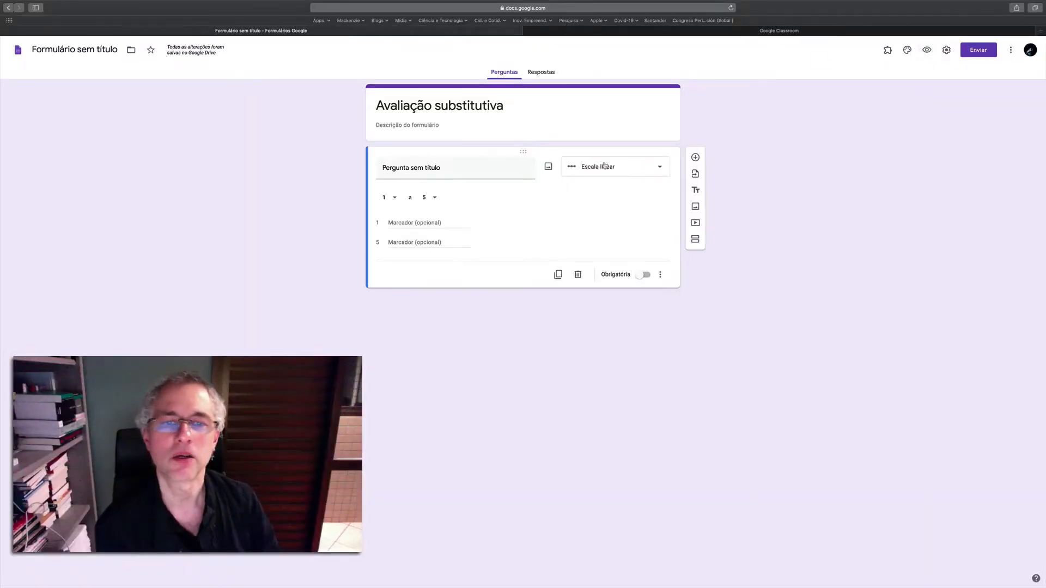
- Change the untitled question to Grade de múltipla escolha and add rows up to Linha 5
left_click(614, 166)
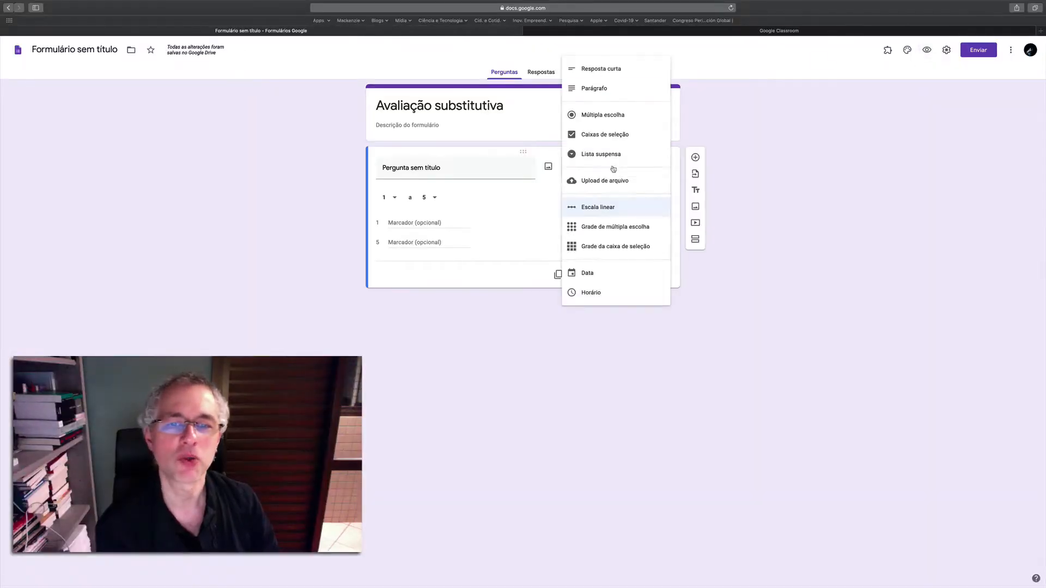
left_click(629, 228)
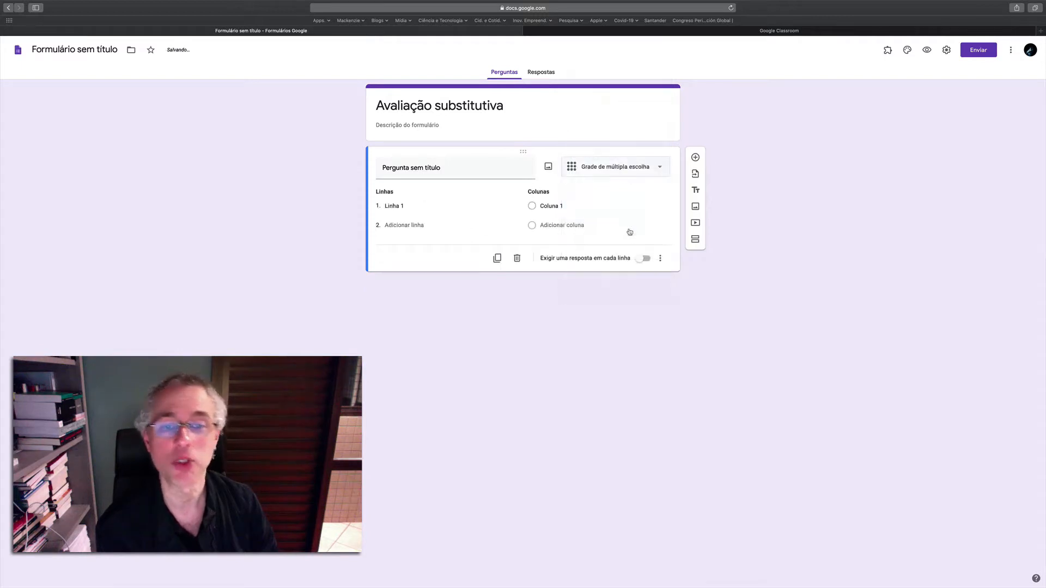
left_click(420, 225)
left_click(409, 245)
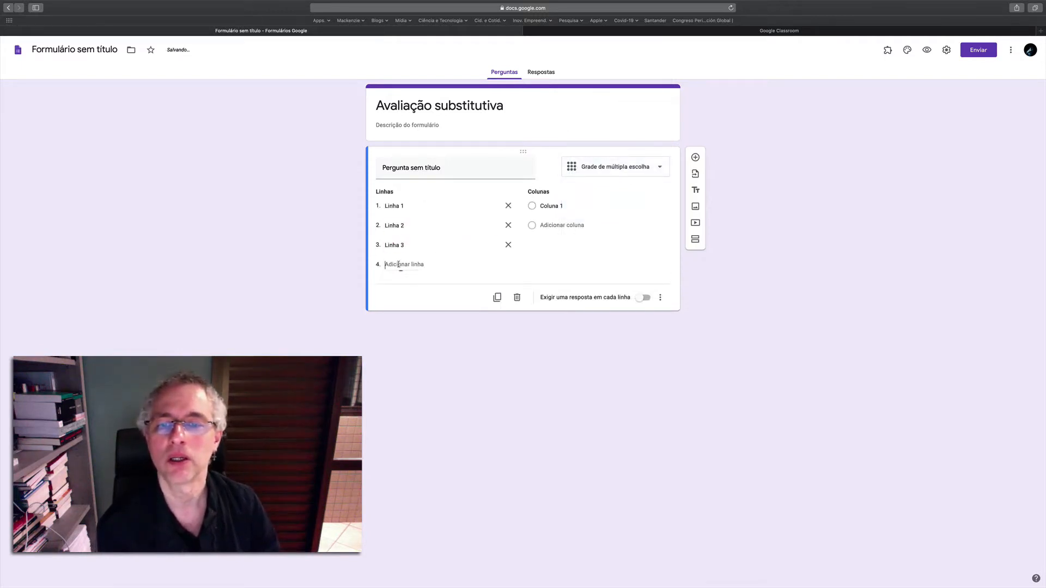
left_click(398, 264)
left_click(397, 284)
- Add columns to the multiple-choice grid up to Coluna 5
left_click(545, 206)
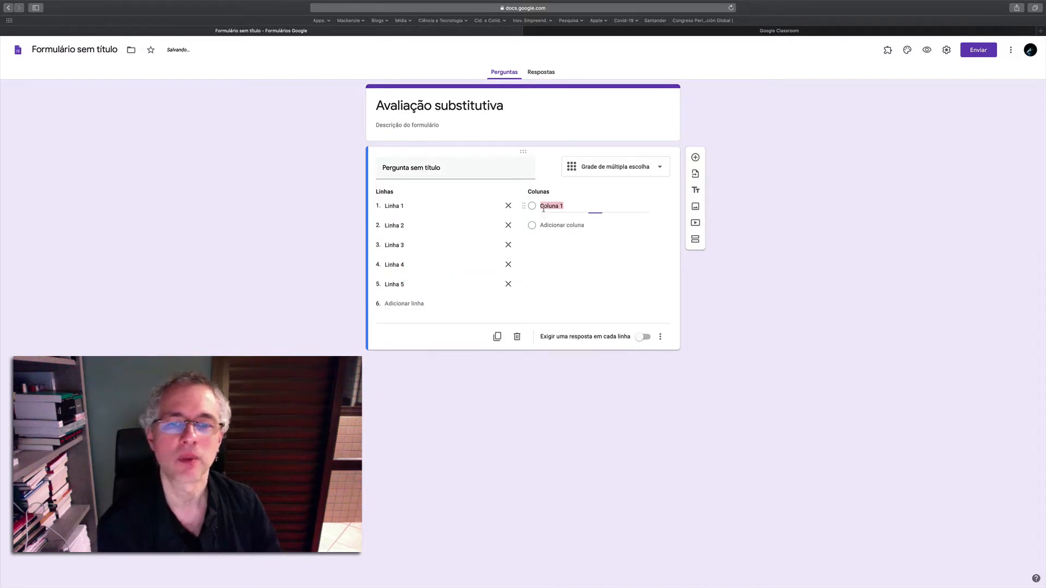
left_click(547, 225)
left_click(548, 245)
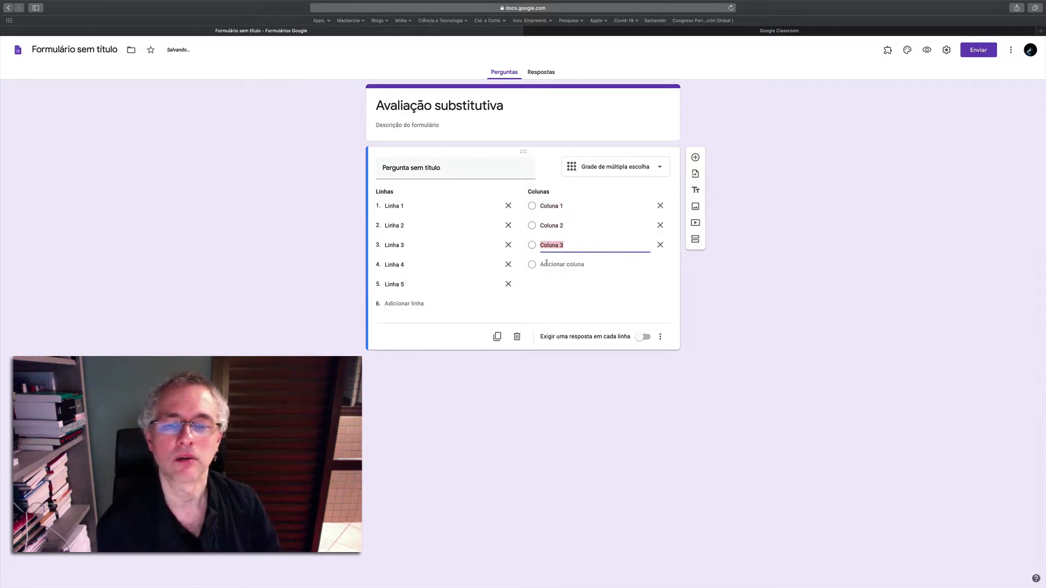
left_click(548, 271)
left_click(547, 283)
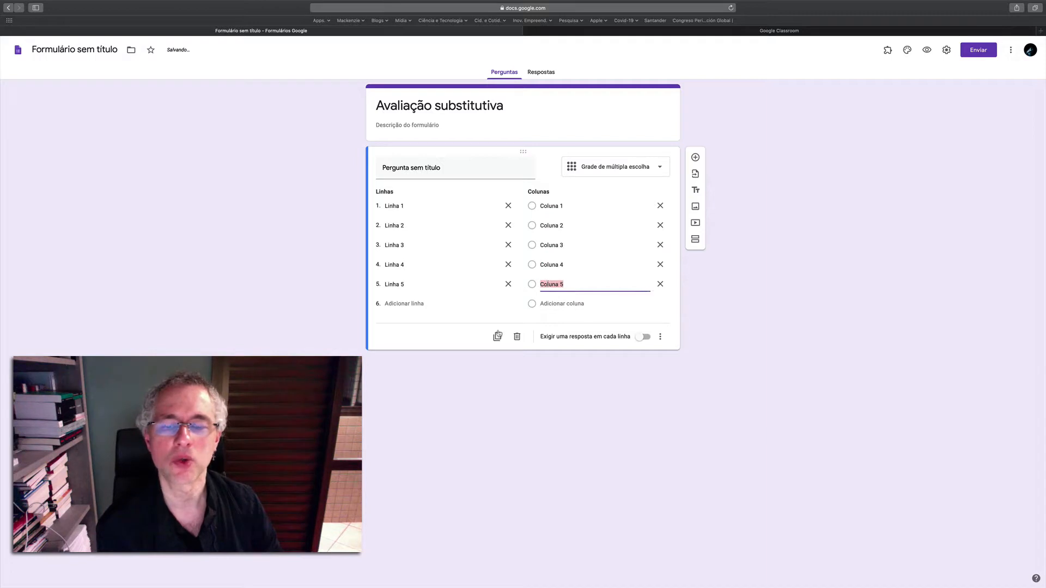
- Preview the form with the five-by-five multiple-choice grid, and return to the editor
left_click(926, 49)
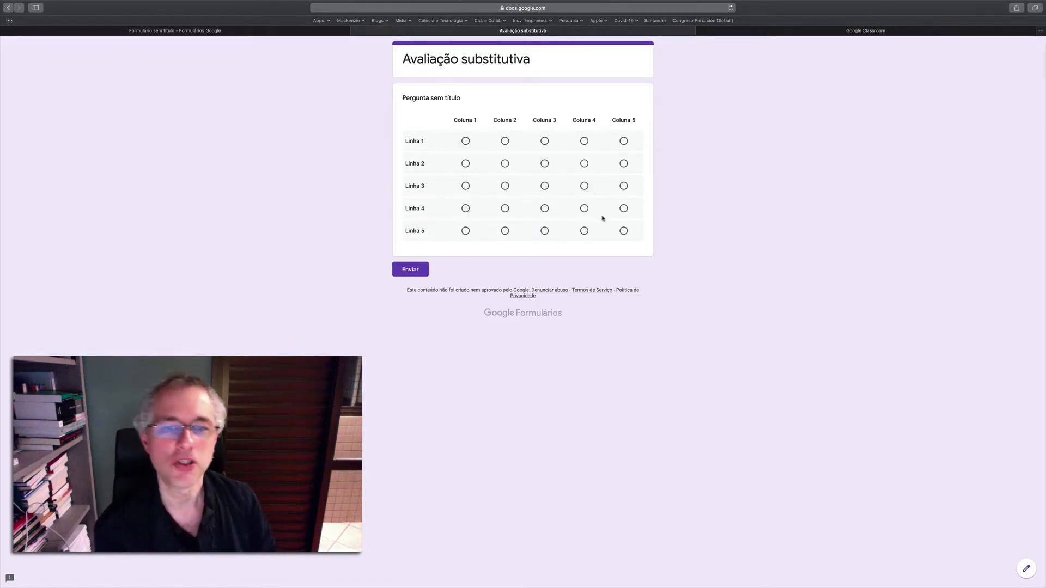
mouse_move(430, 2)
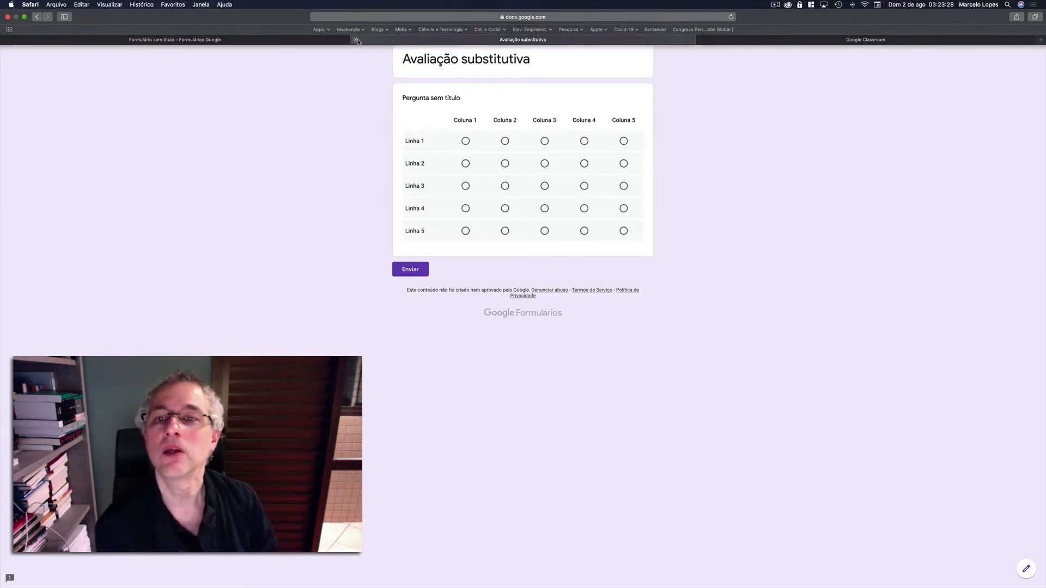
left_click(355, 40)
- Change the grid question to Grade da caixa de seleção and preview the form
left_click(630, 171)
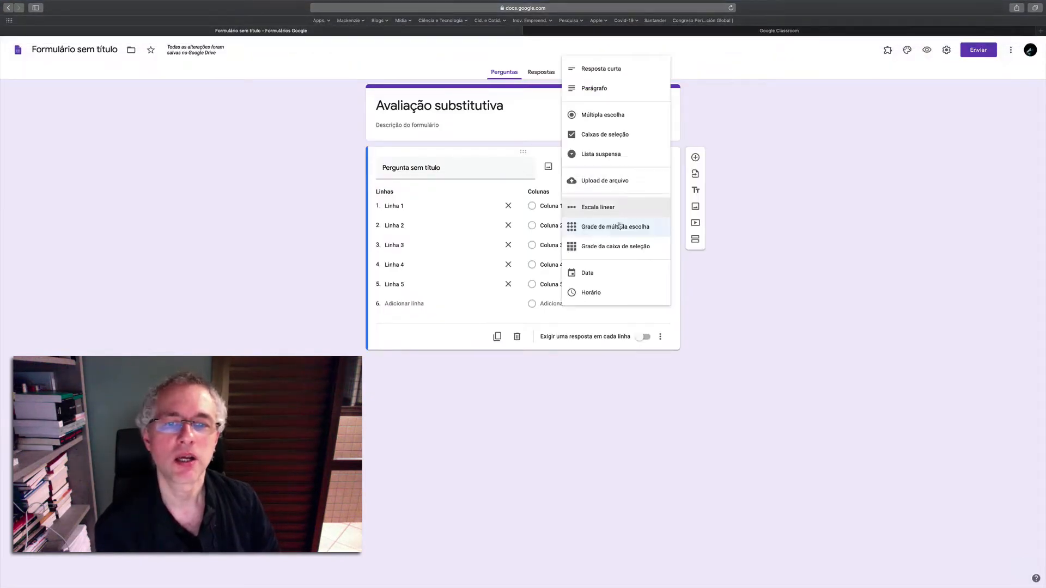
left_click(596, 252)
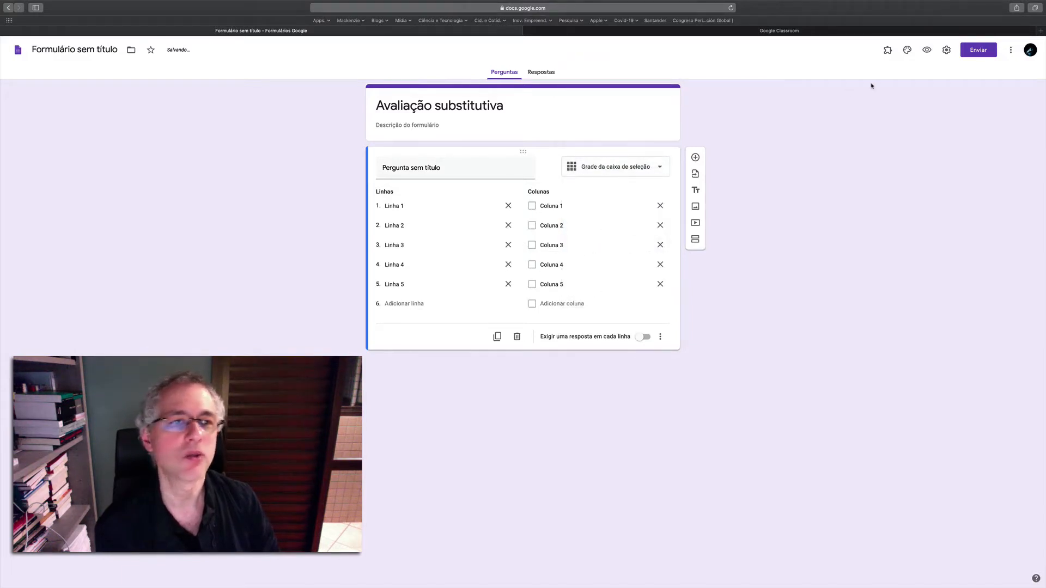
left_click(926, 51)
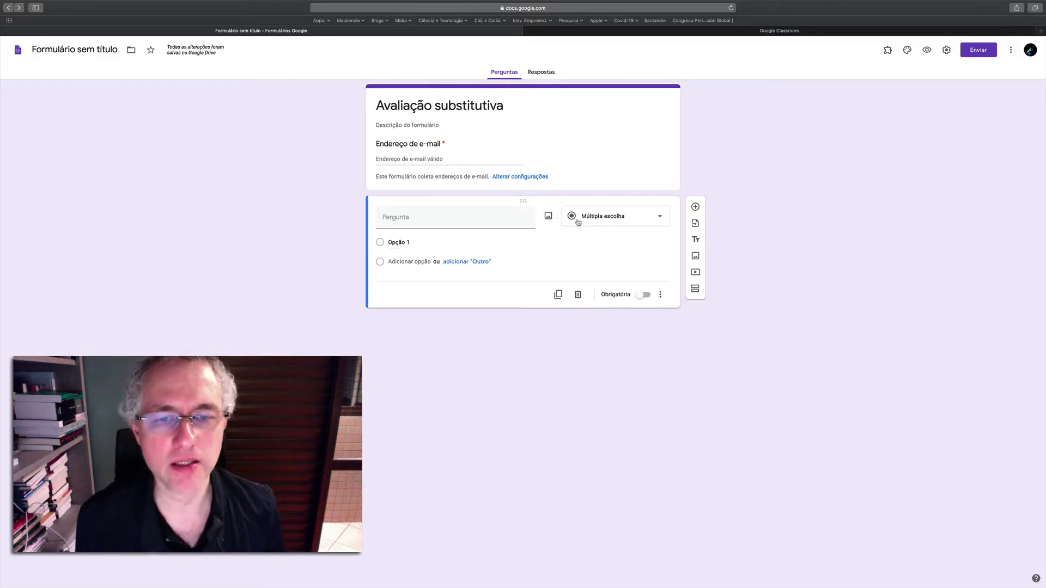
- Enter "O que a vovó viu?" as the text of the blank multiple-choice question
left_click(450, 214)
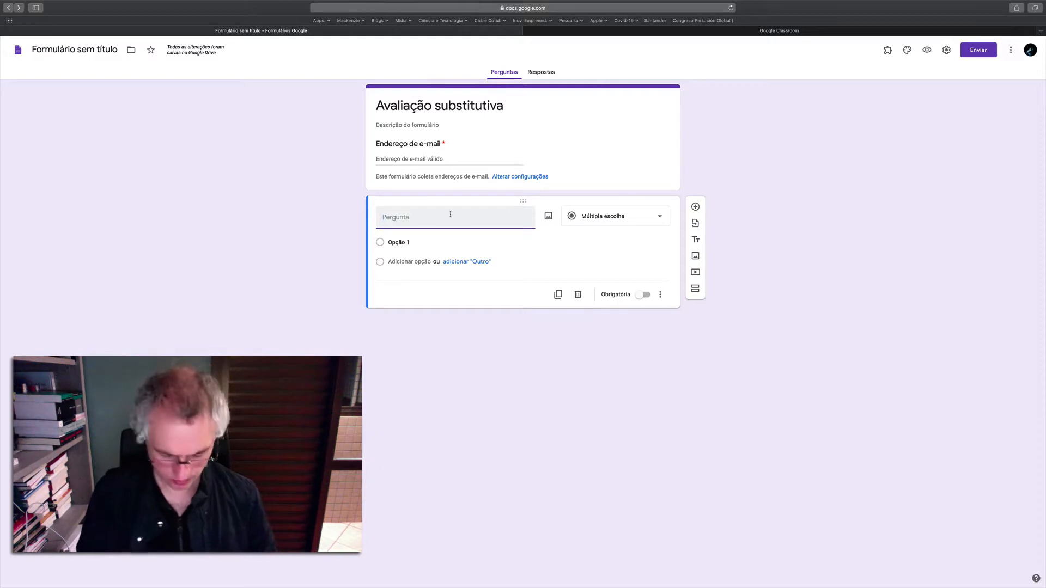
type("O que a vov")
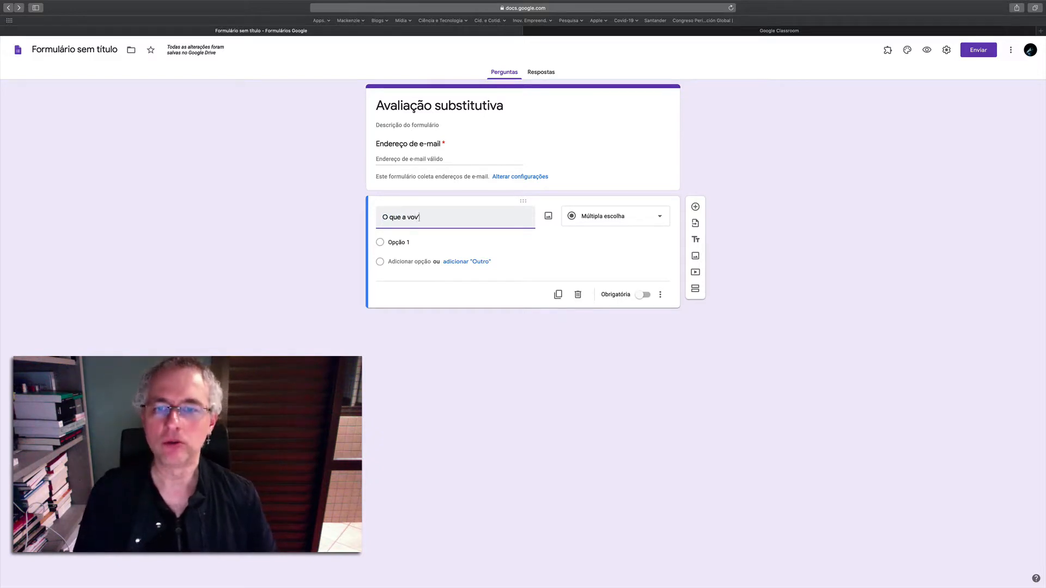
type("ó viu?")
- Enter "Vovó viu a uva.", "Vovó viu o ovo." and "Vovó viu o novelo." as the question's first three answer options
left_click(397, 242)
type("Vov")
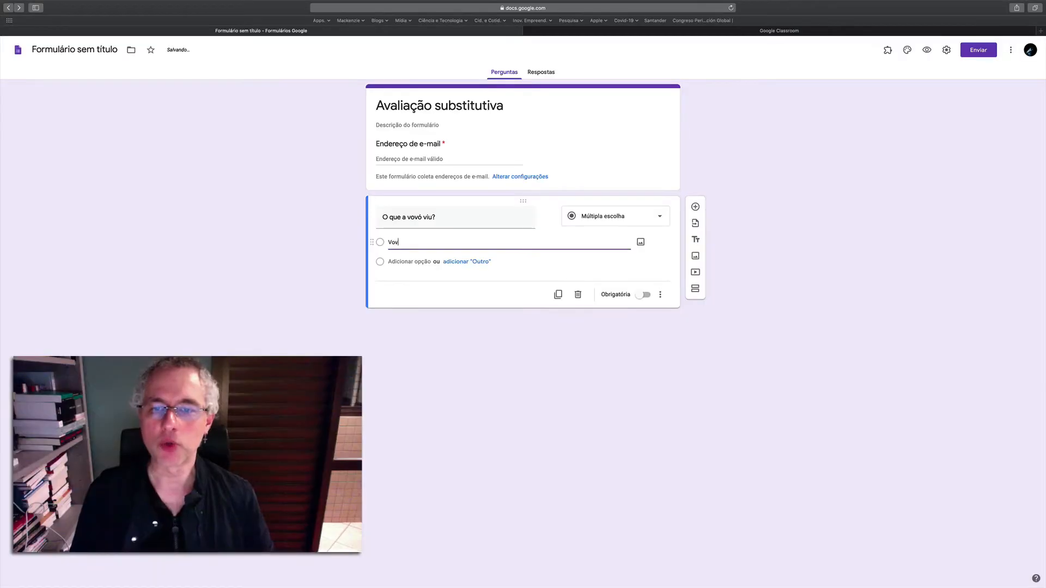
type("ó viu a uva")
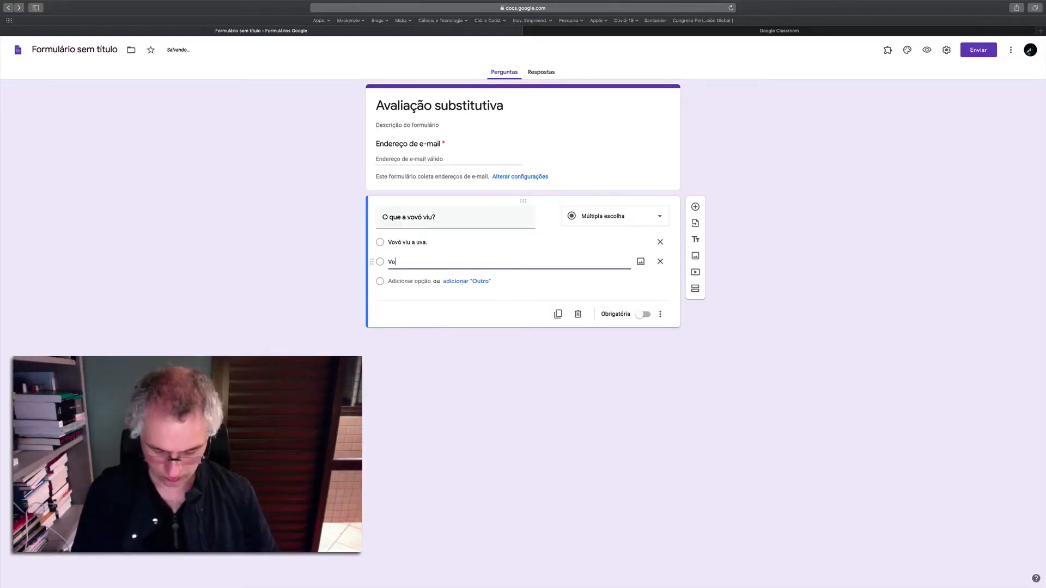
type("vó viu")
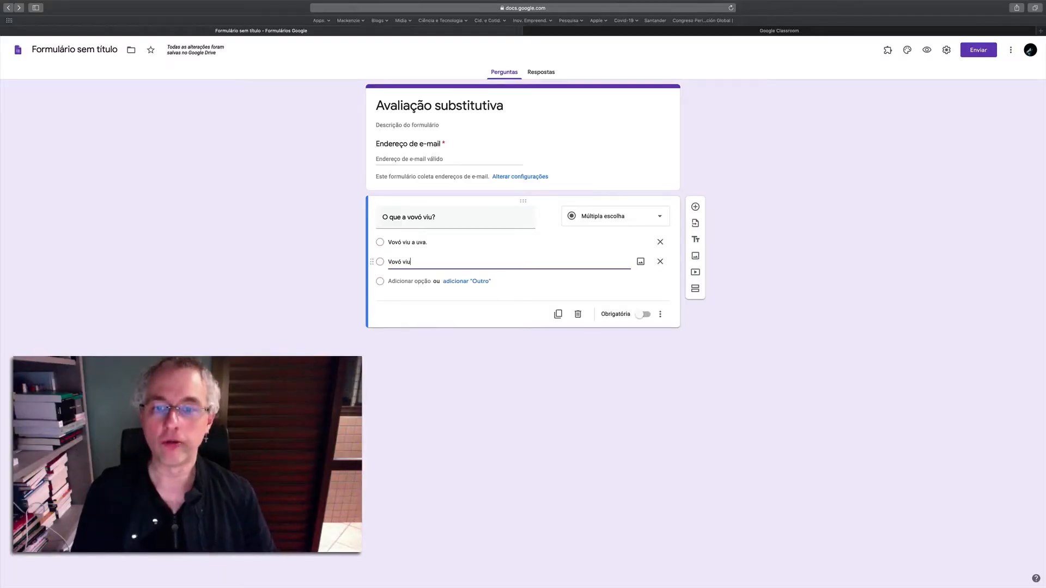
type(" o ovo.")
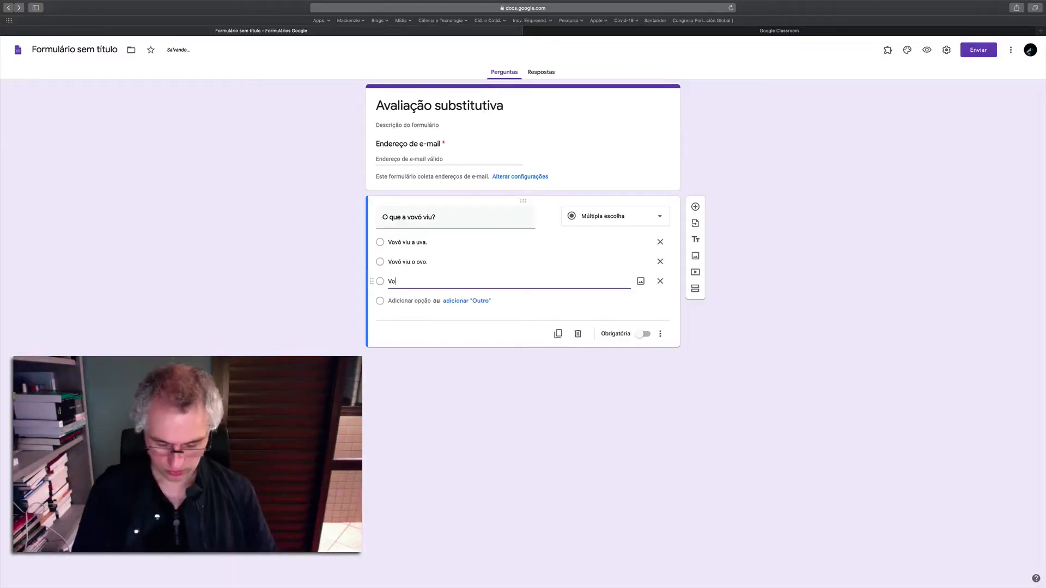
type("vó ")
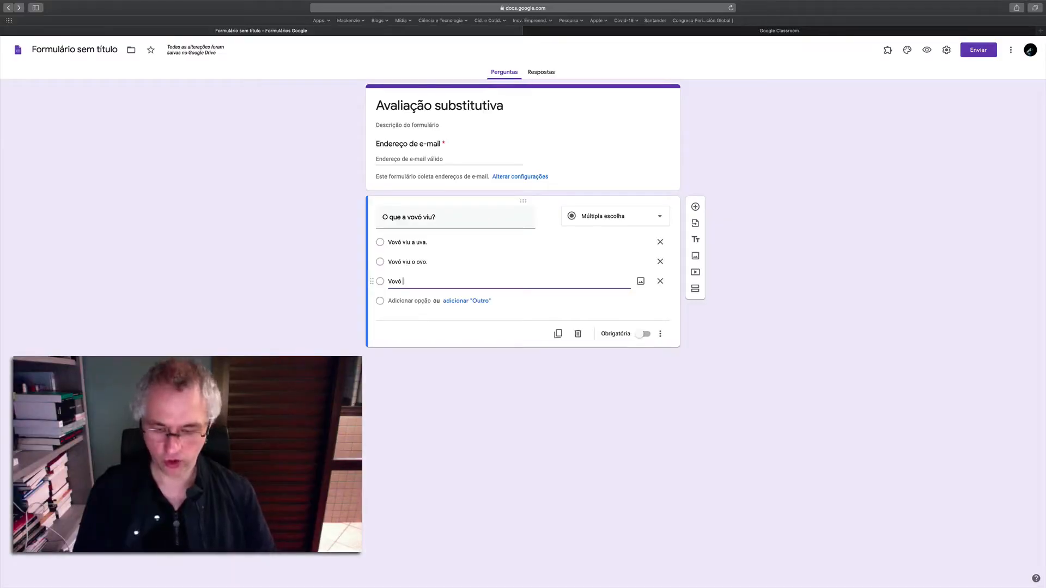
type("viu o novel")
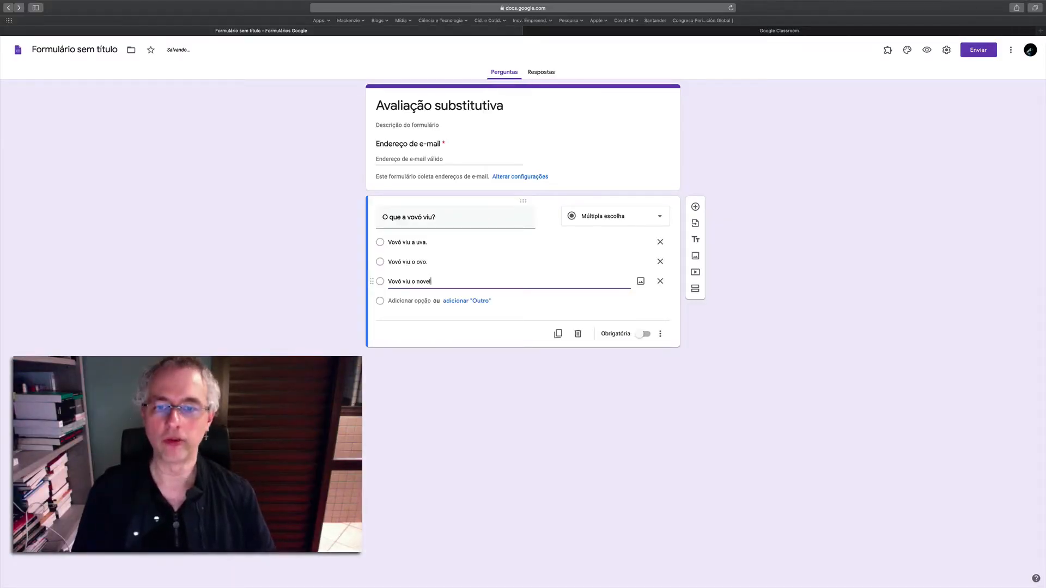
type("o.")
- Add "Vovó viu o gato levado." and "Vovó viu o neto." as the fourth and fifth answer options
key("Return")
type("Vovó v")
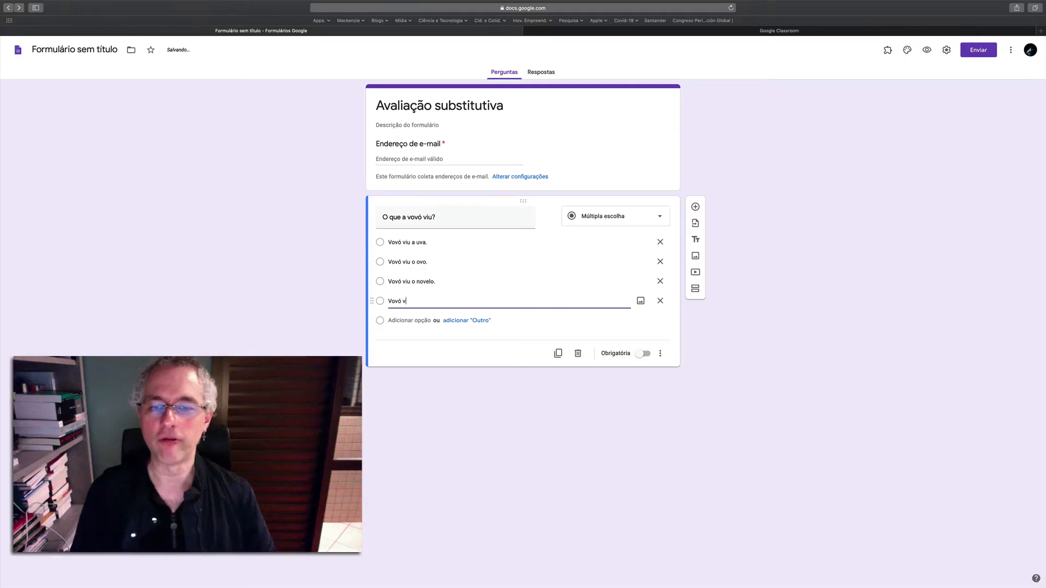
type("iu o gato levado")
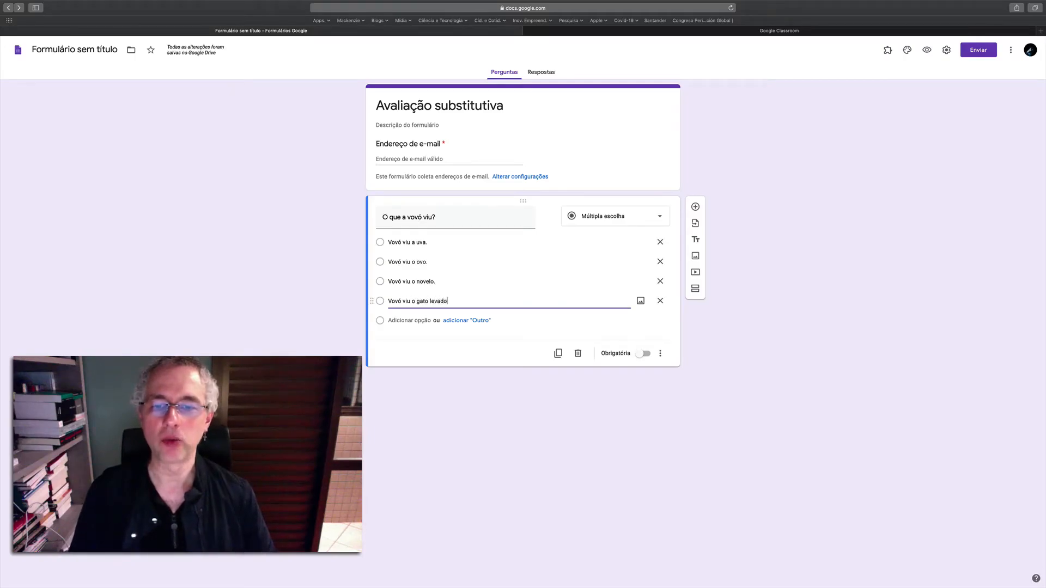
type(".")
key("Return")
type("Vov'v")
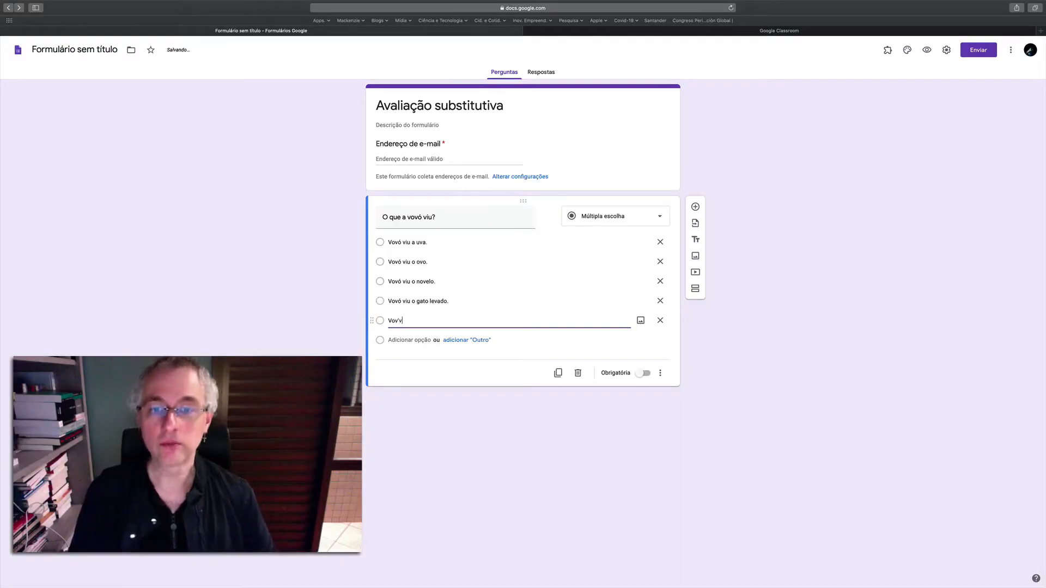
type("ó viu o ne")
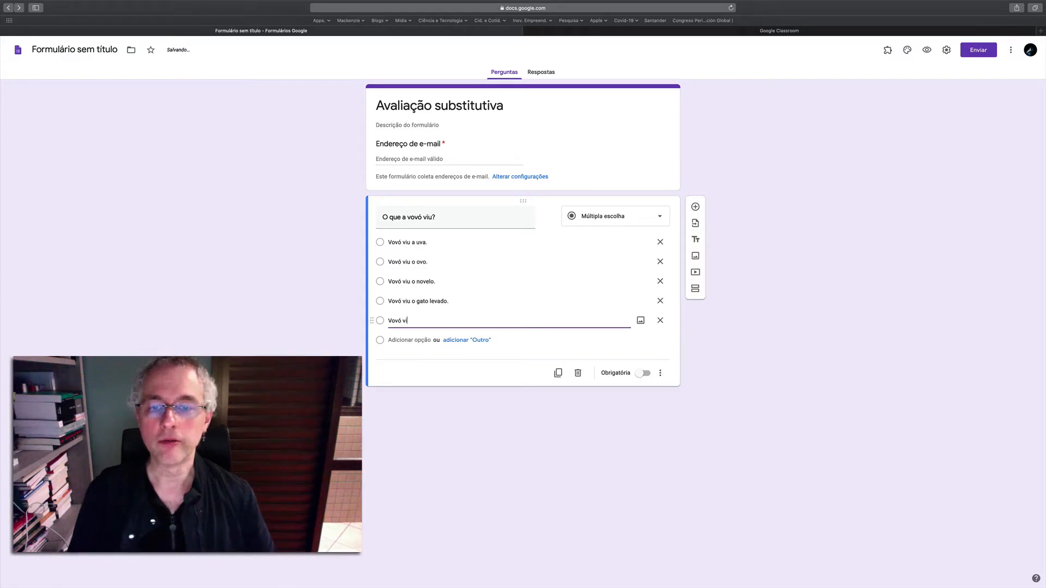
type("to.")
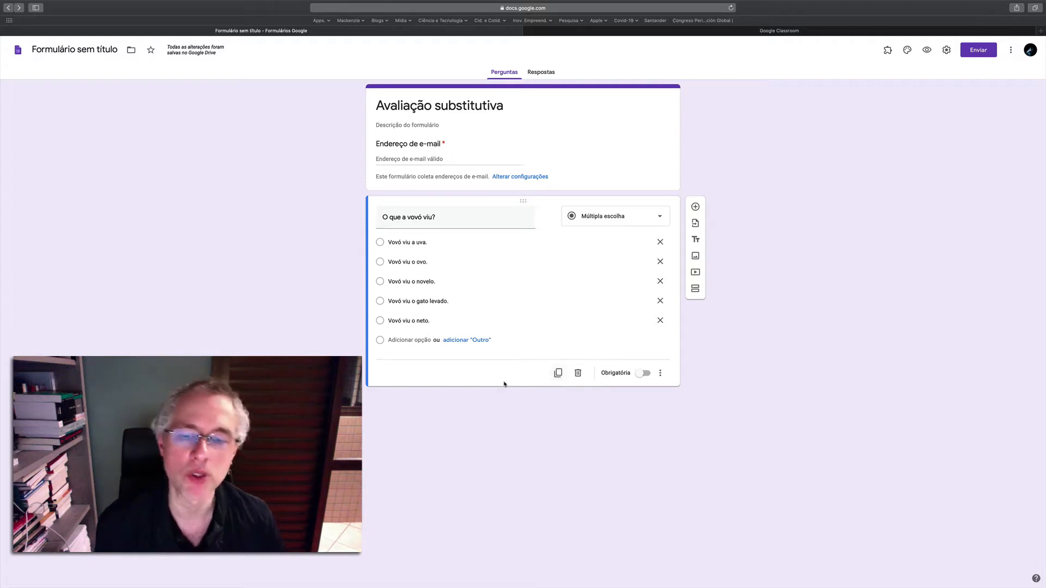
- Show a description field on the vovó question and review its option for shuffling the answers
left_click(661, 373)
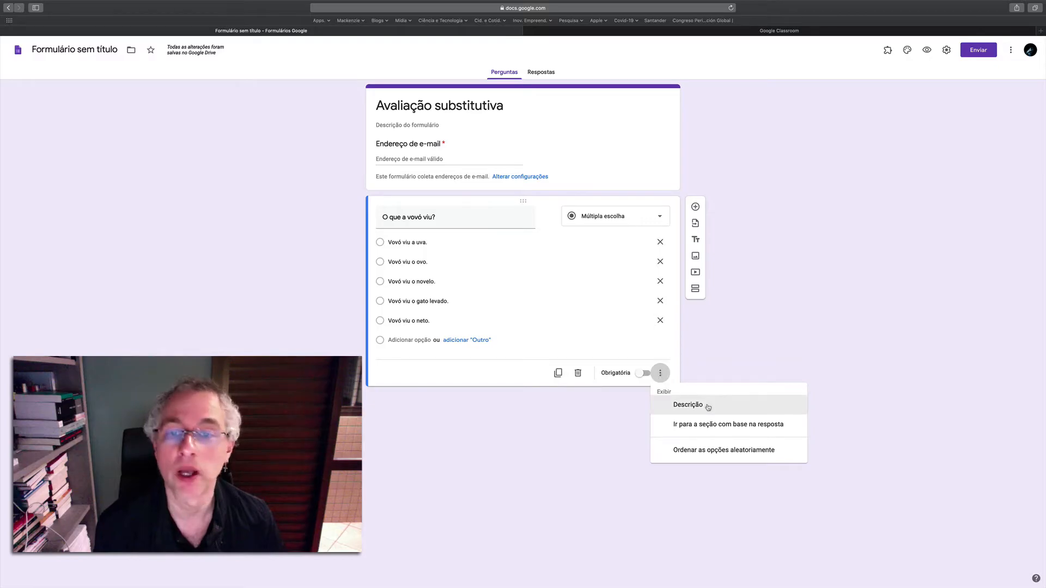
left_click(687, 404)
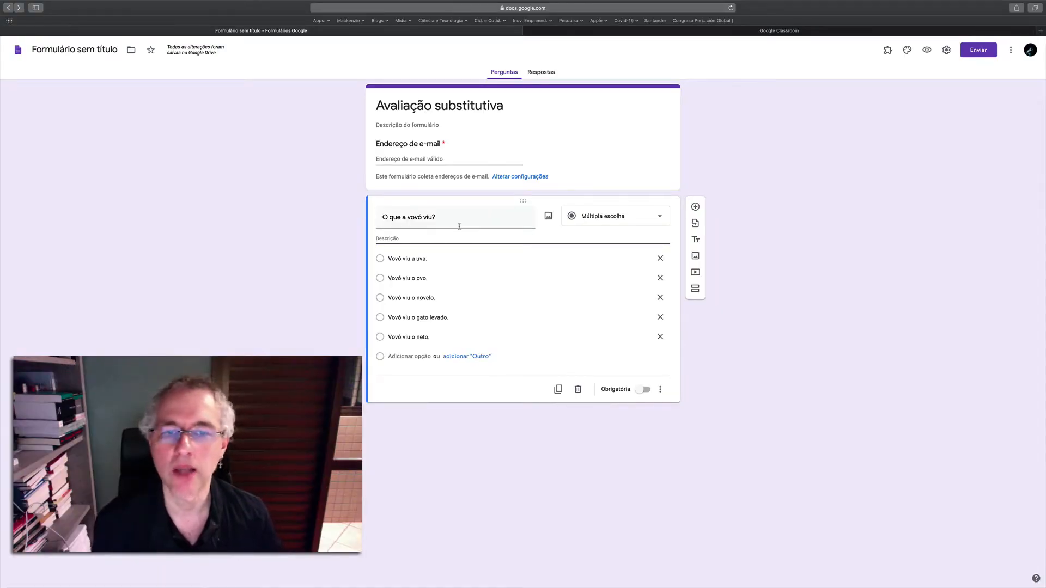
left_click_drag(455, 215, 374, 215)
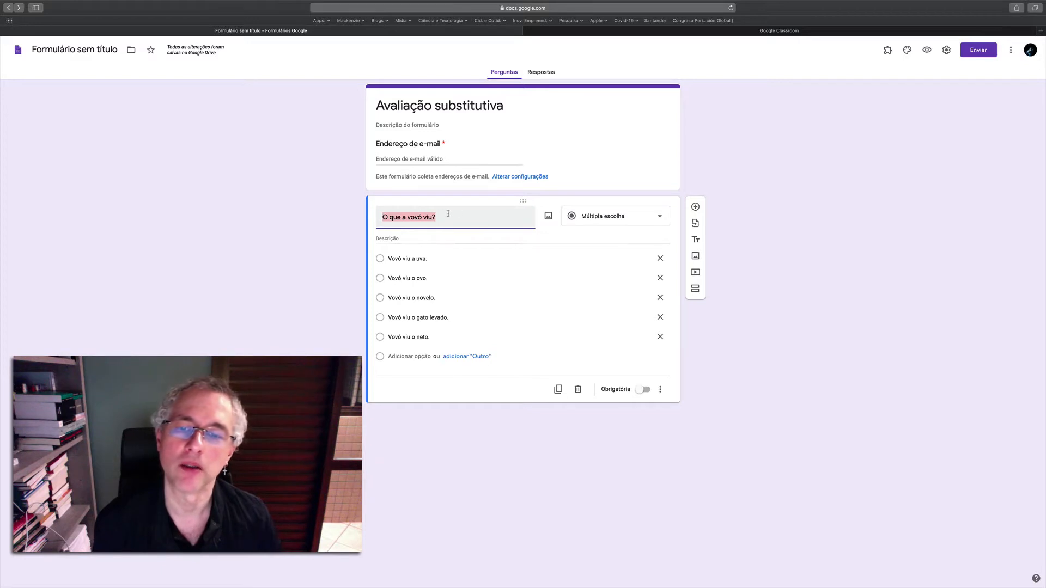
left_click(660, 390)
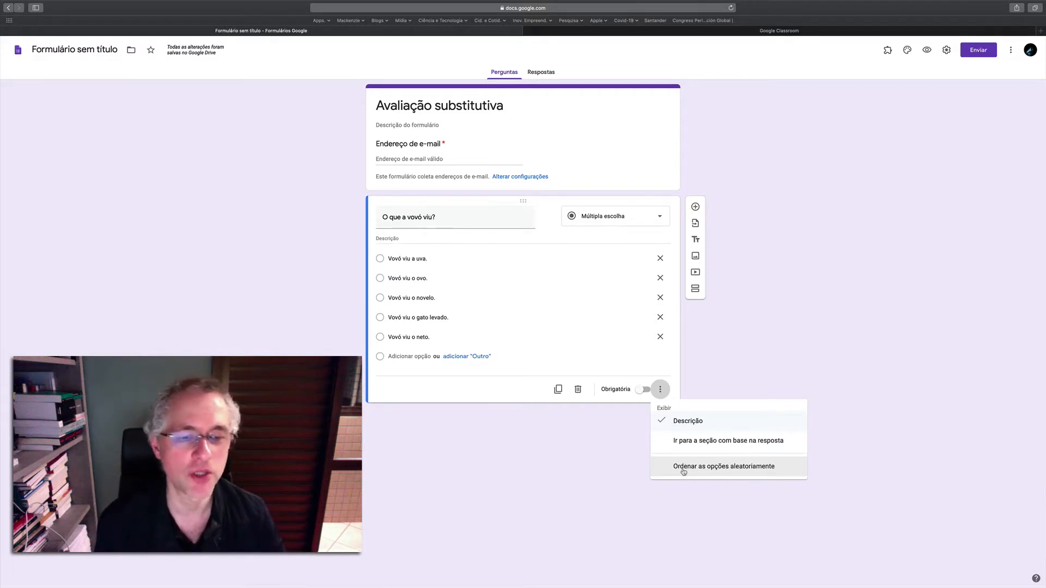
left_click(642, 472)
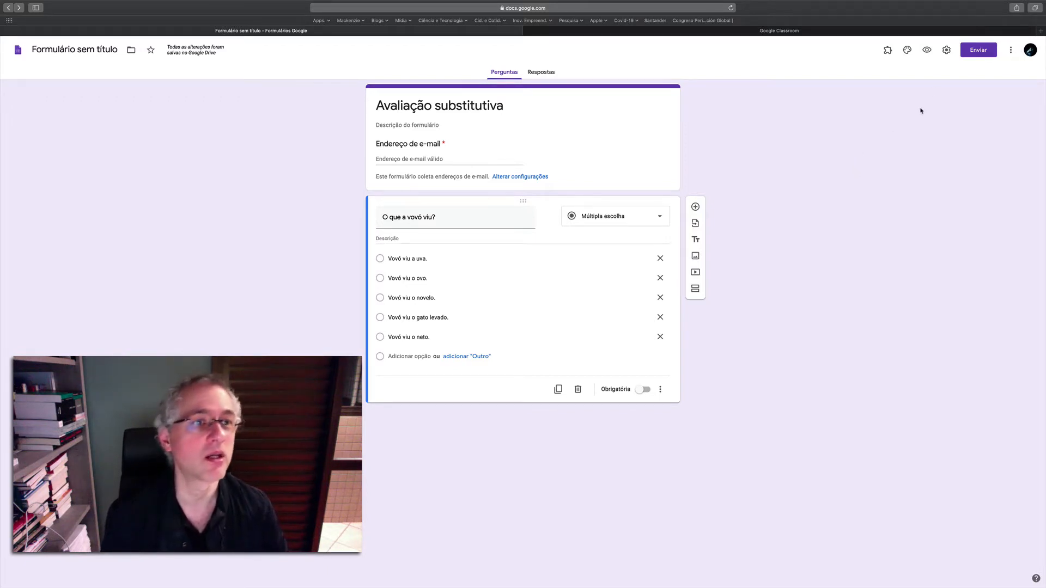
- Make the form a test in the settings, with grades released after manual review (Posteriormente, depois da revisão manual), and save
left_click(946, 51)
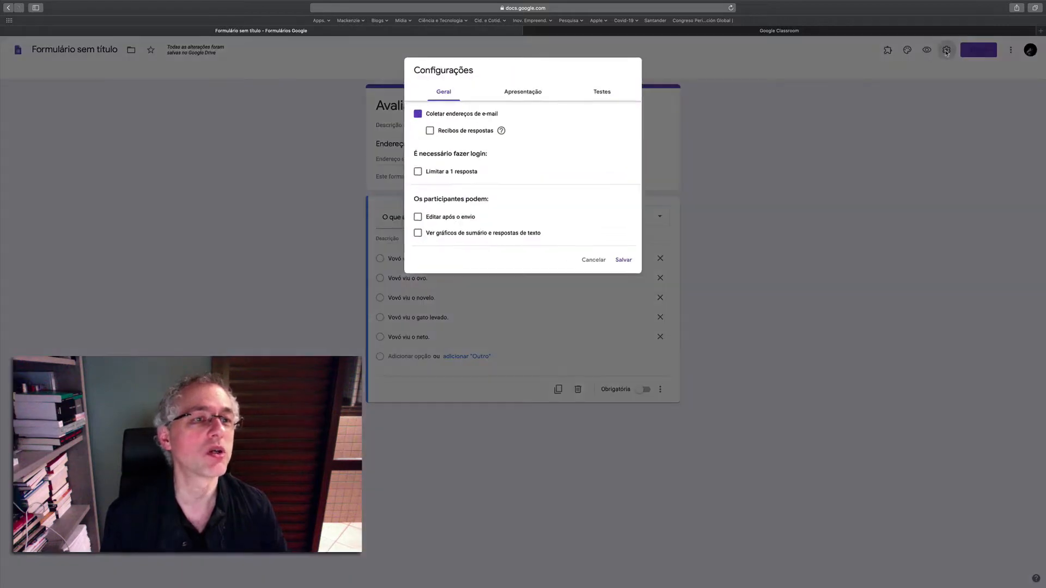
left_click(604, 91)
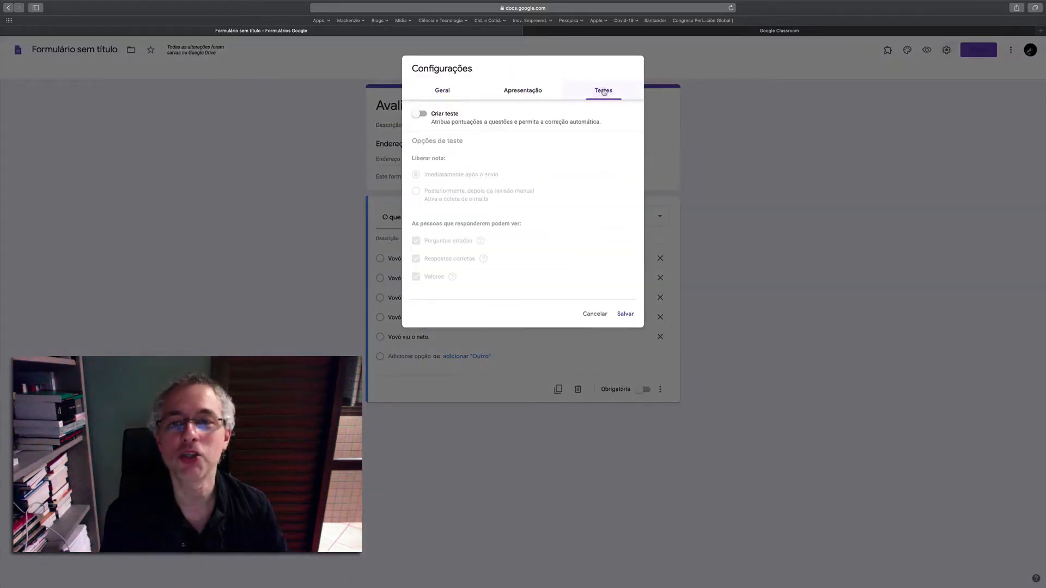
left_click(424, 114)
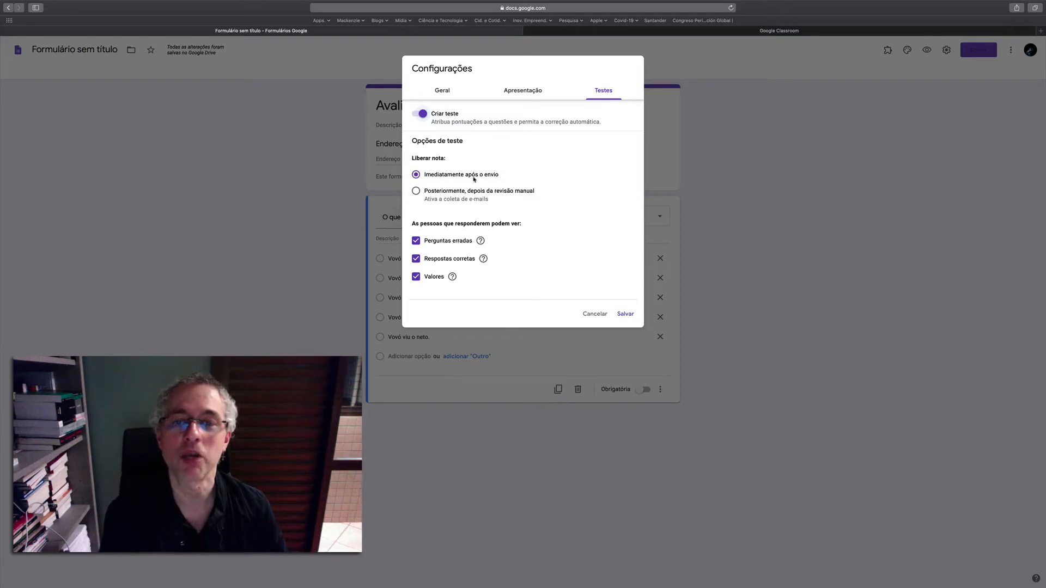
left_click(415, 192)
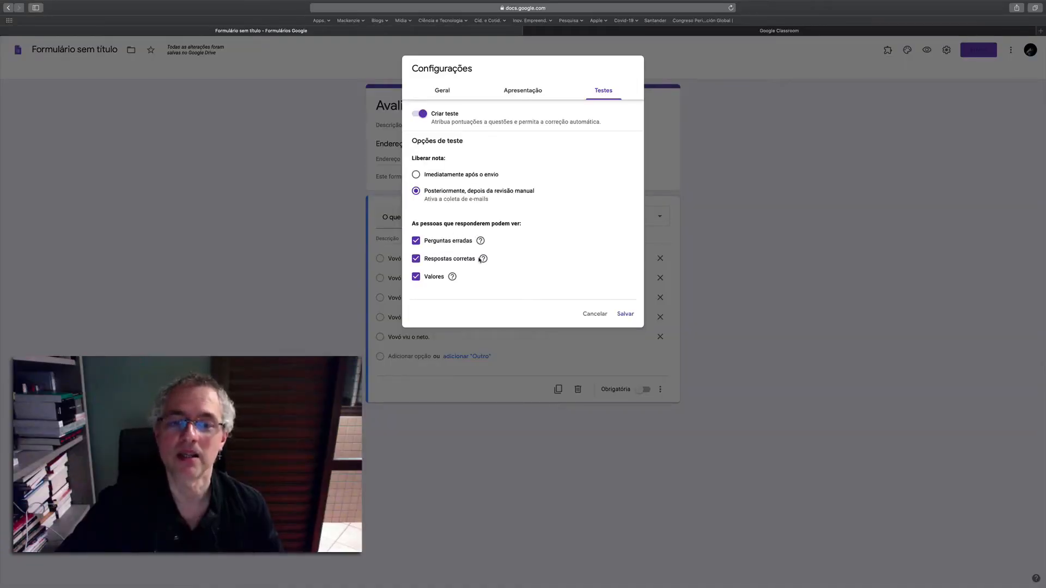
mouse_move(450, 272)
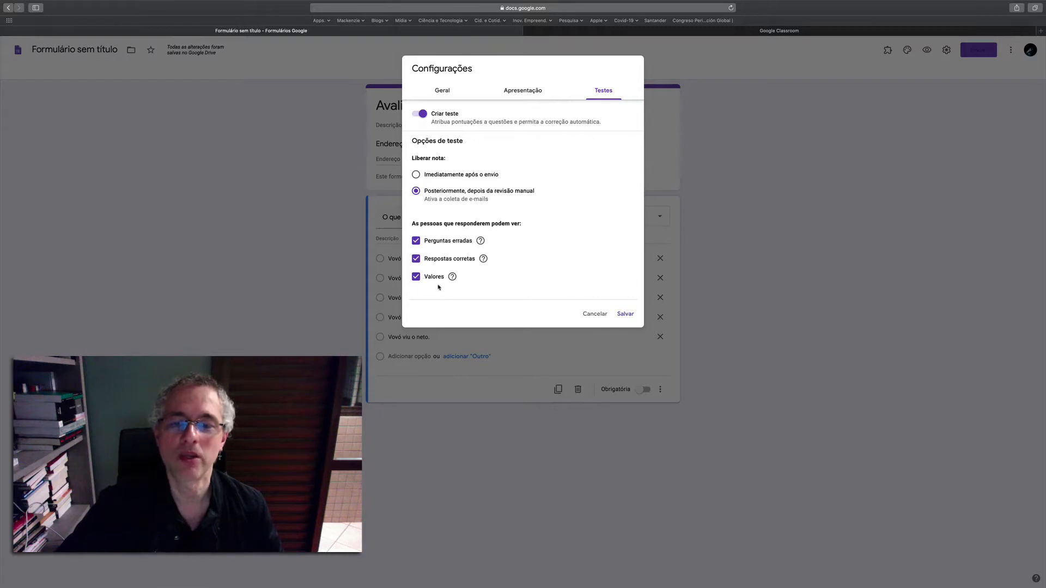
left_click(624, 315)
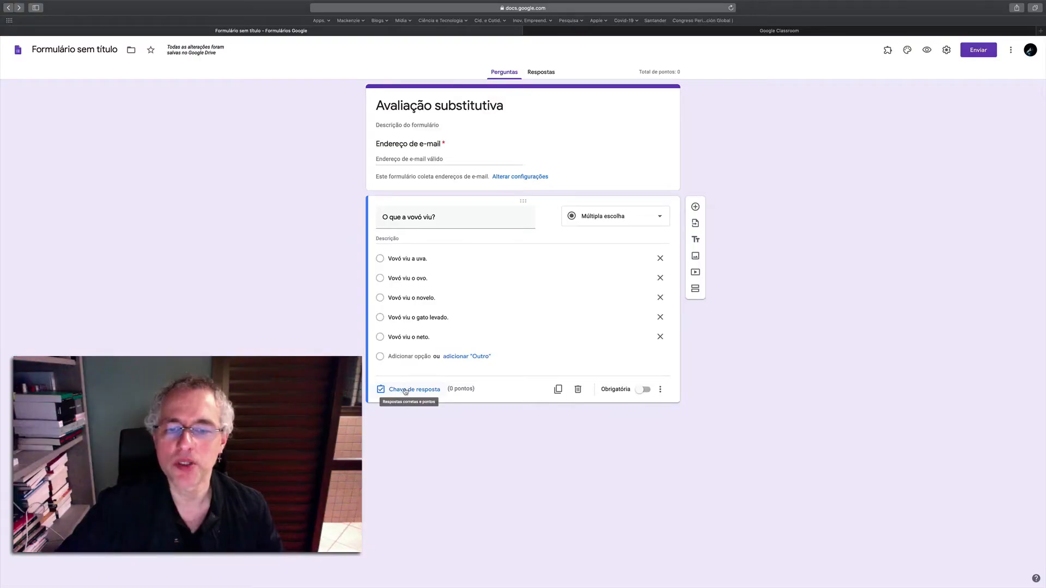
- In the question's answer key, set the score to 2 points and mark "Vovó viu o neto." as correct
left_click(406, 392)
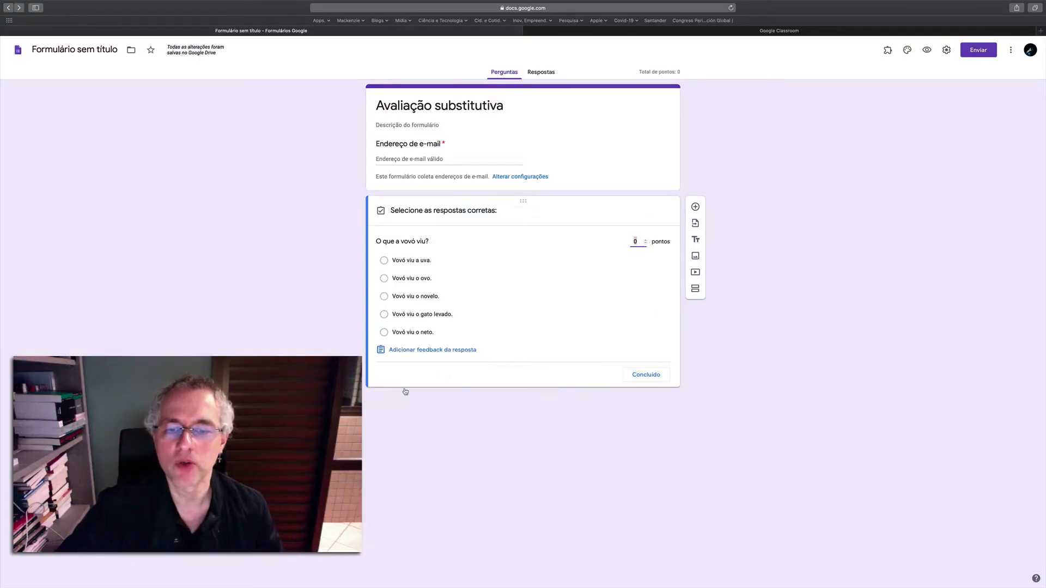
left_click(646, 240)
left_click(646, 241)
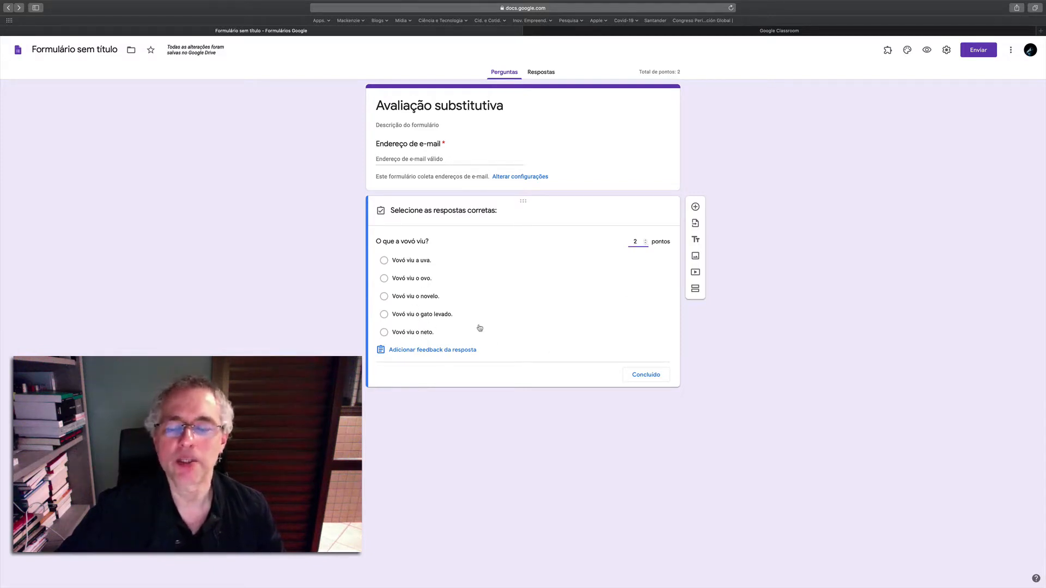
left_click(384, 333)
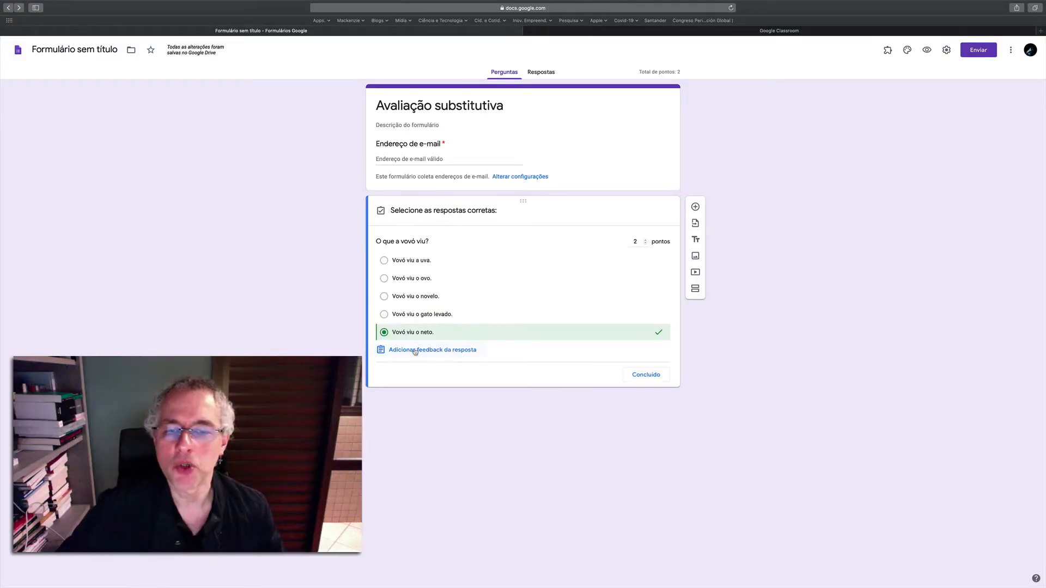
- Add feedback for incorrect answers: "A resposta correta é 'Vovó viu o neto', porque pois a vovó só tem olhos para o neto."
left_click(416, 351)
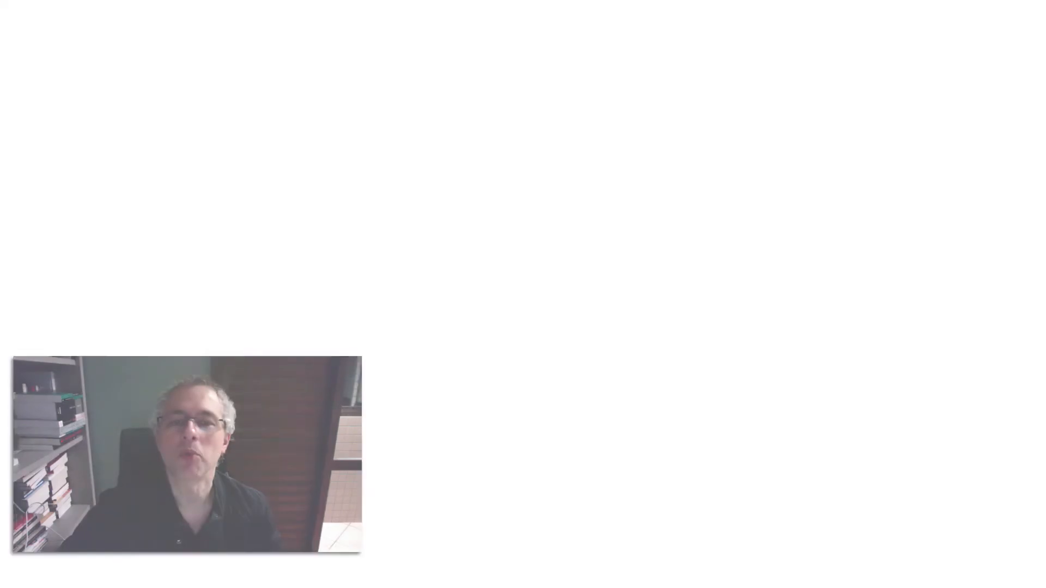
left_click(503, 88)
left_click(438, 88)
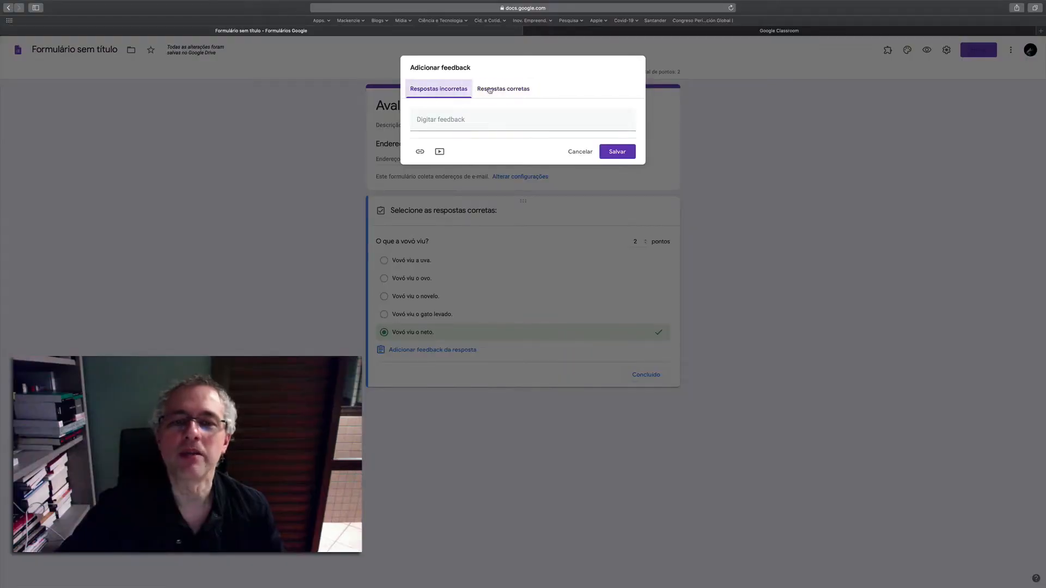
left_click(503, 88)
left_click(441, 89)
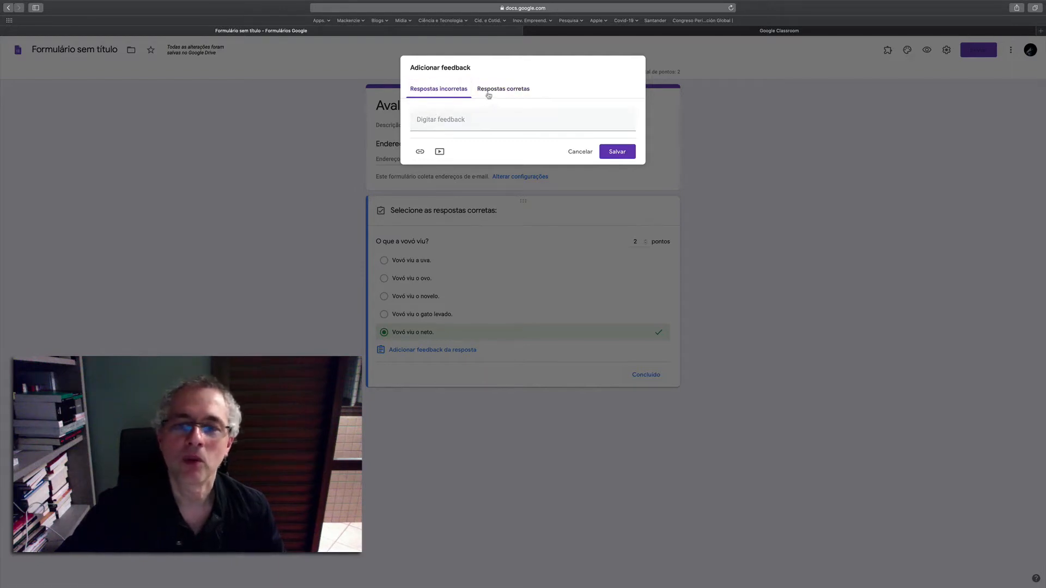
left_click(456, 116)
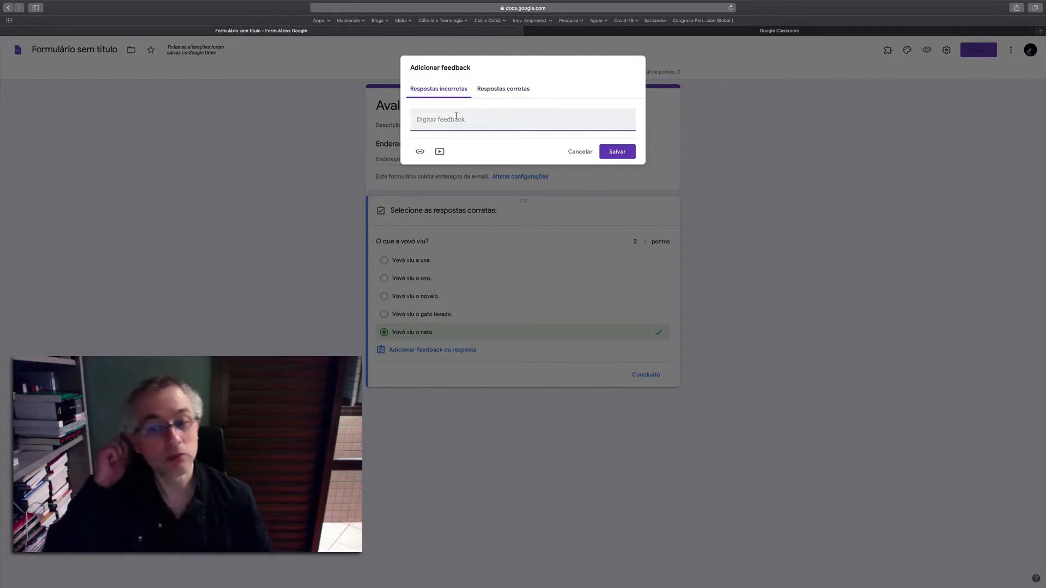
type("A re")
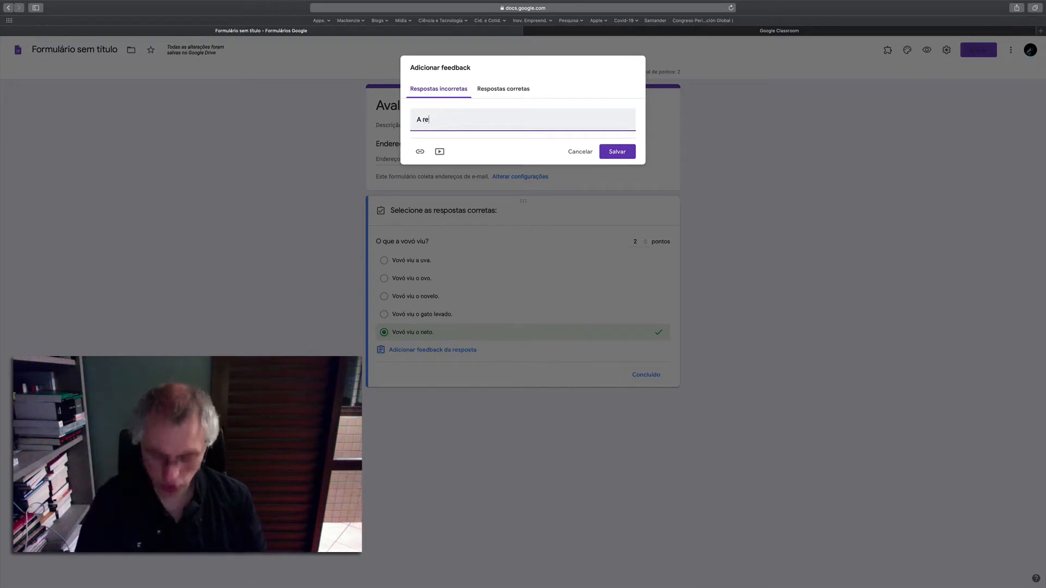
type("sposta correta ")
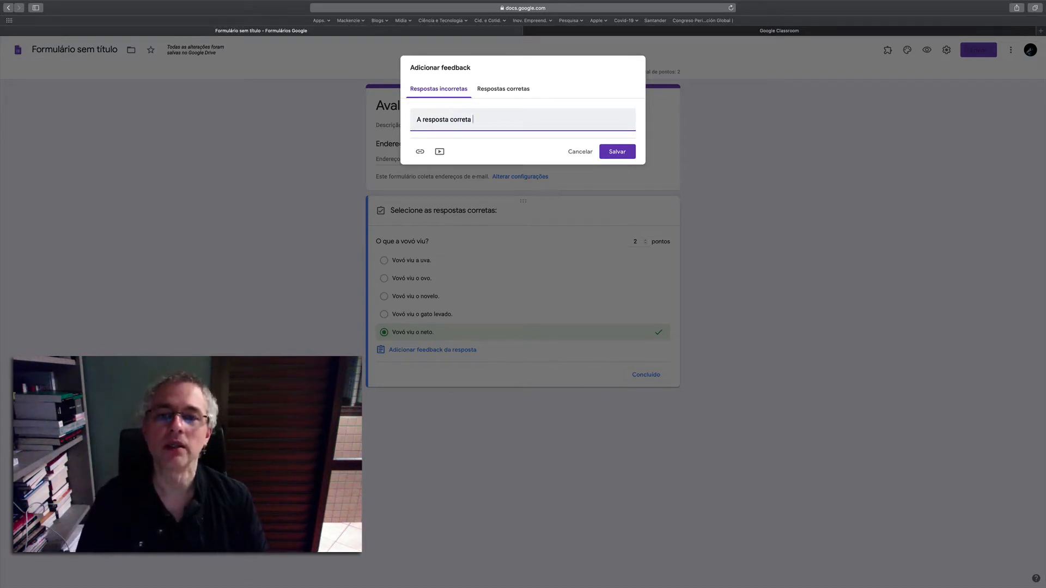
type("é \"Vov")
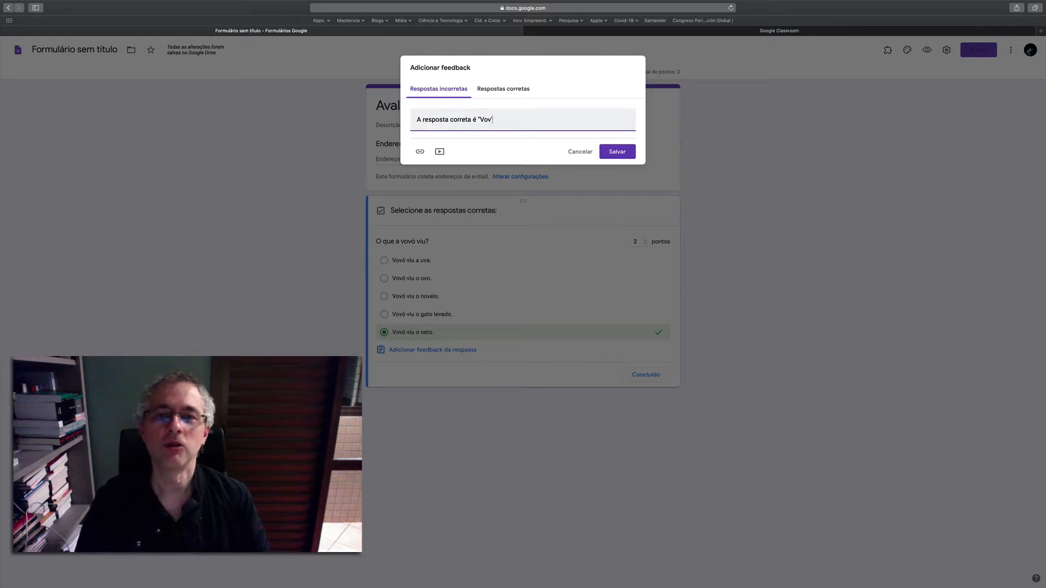
type("ó viu o neto")
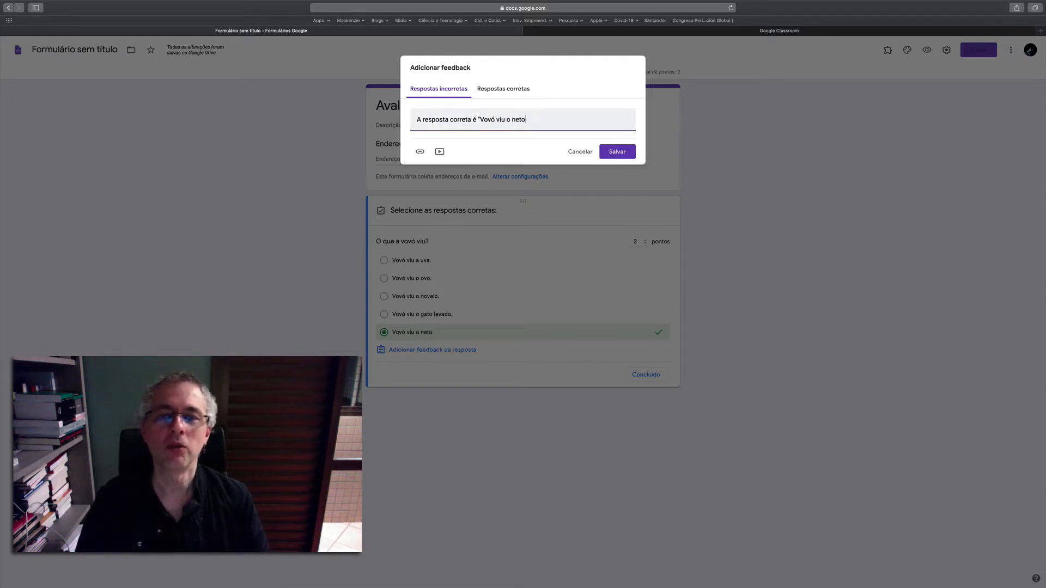
type("\", po")
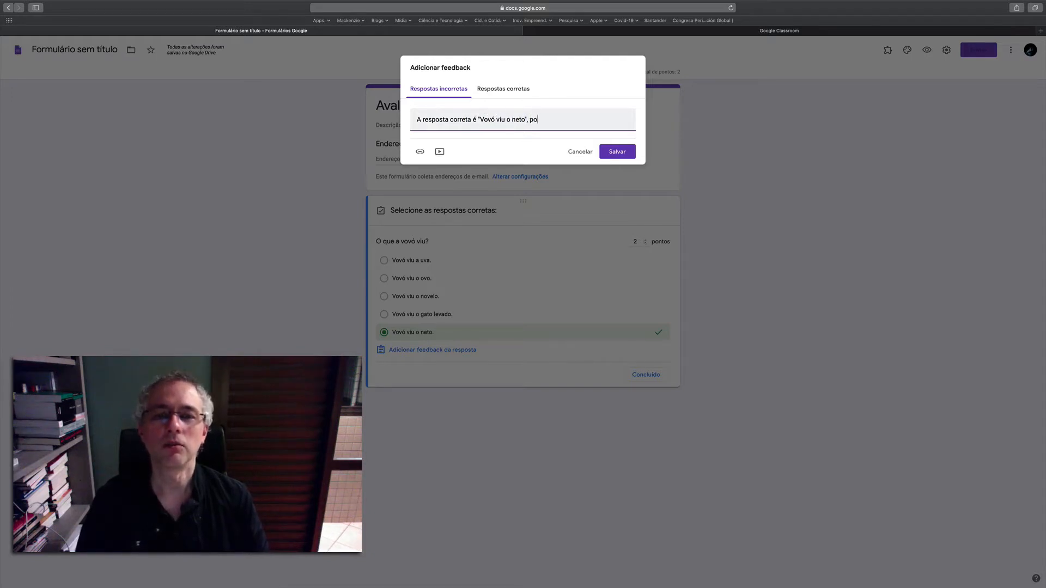
type("rque por")
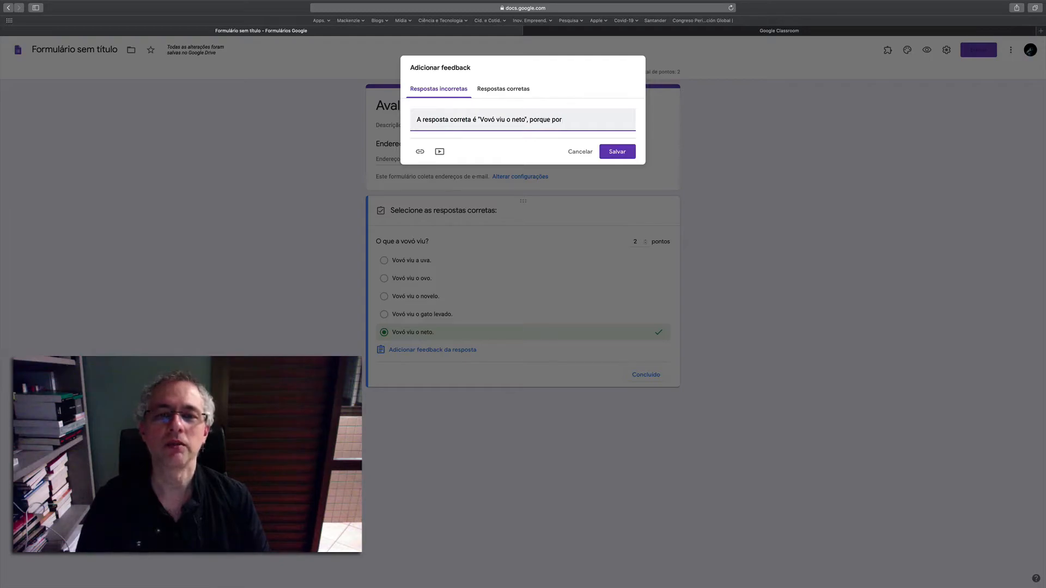
key("BackSpace")
type("is a vovó s")
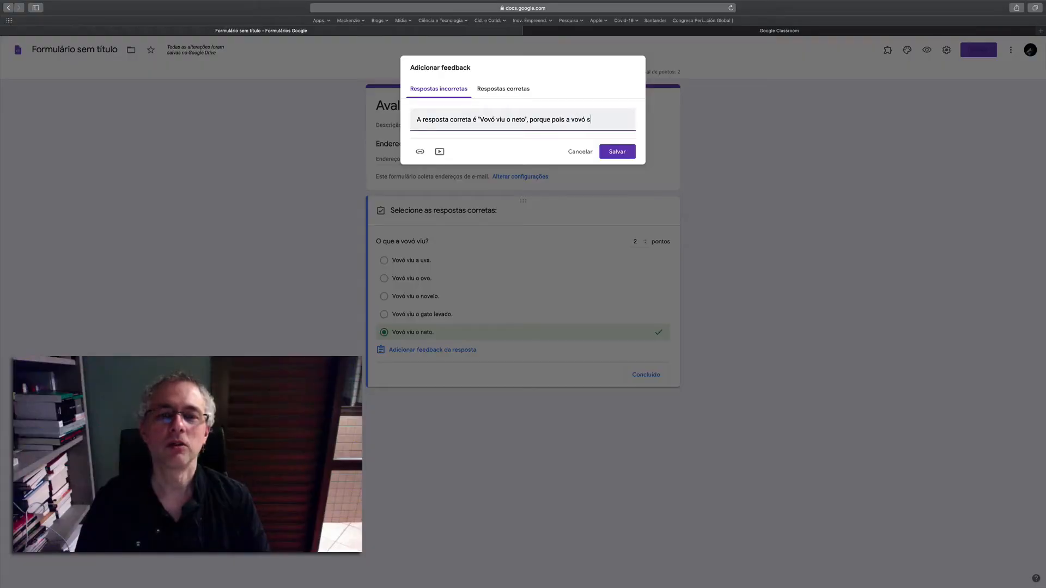
type("ó ")
type("tem olhos ")
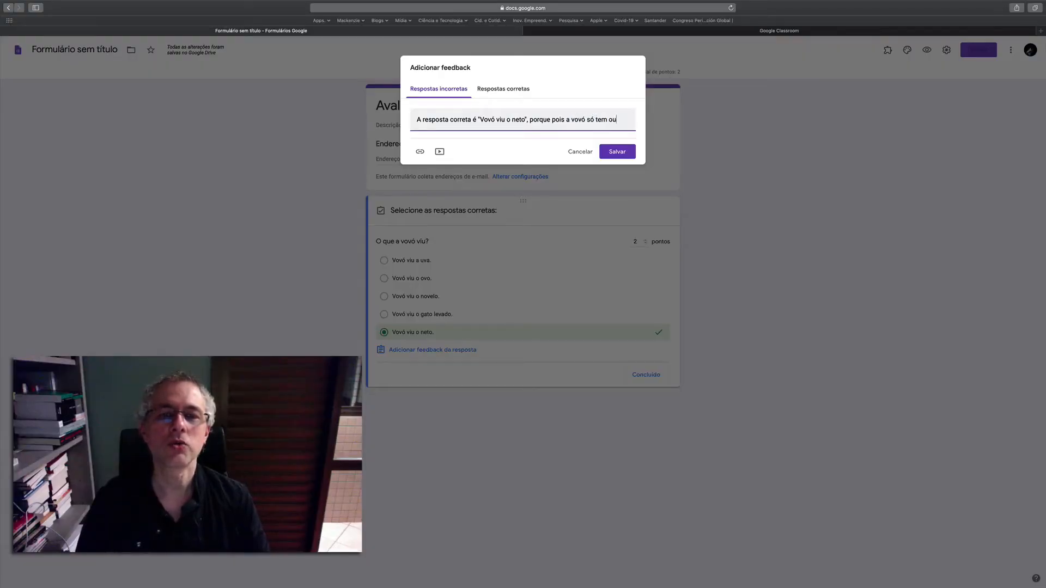
type("para o neto.")
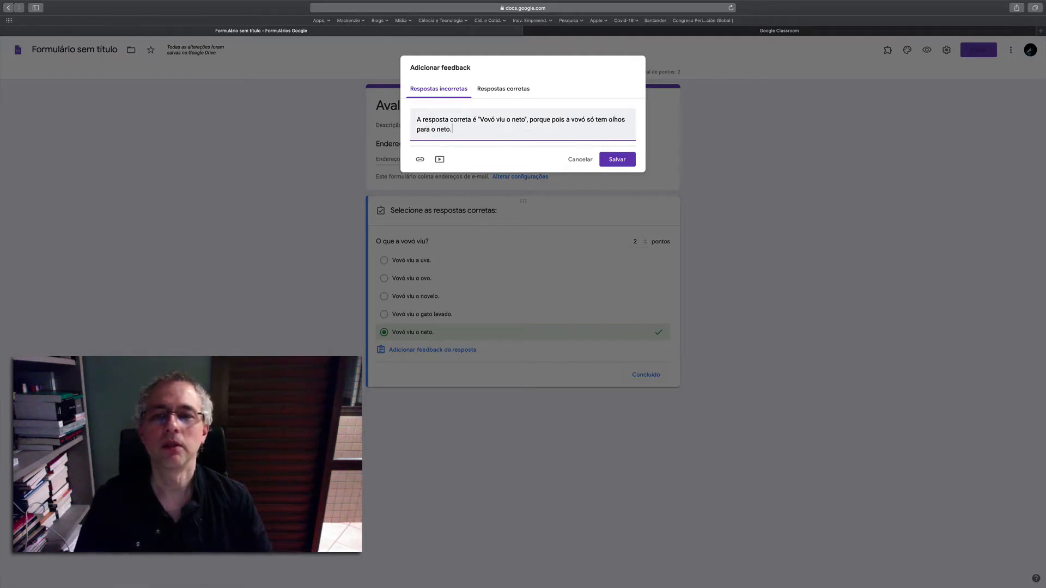
- Reuse the incorrect-answer feedback text for the correct answers, save the feedback and finish the answer key
left_click(503, 88)
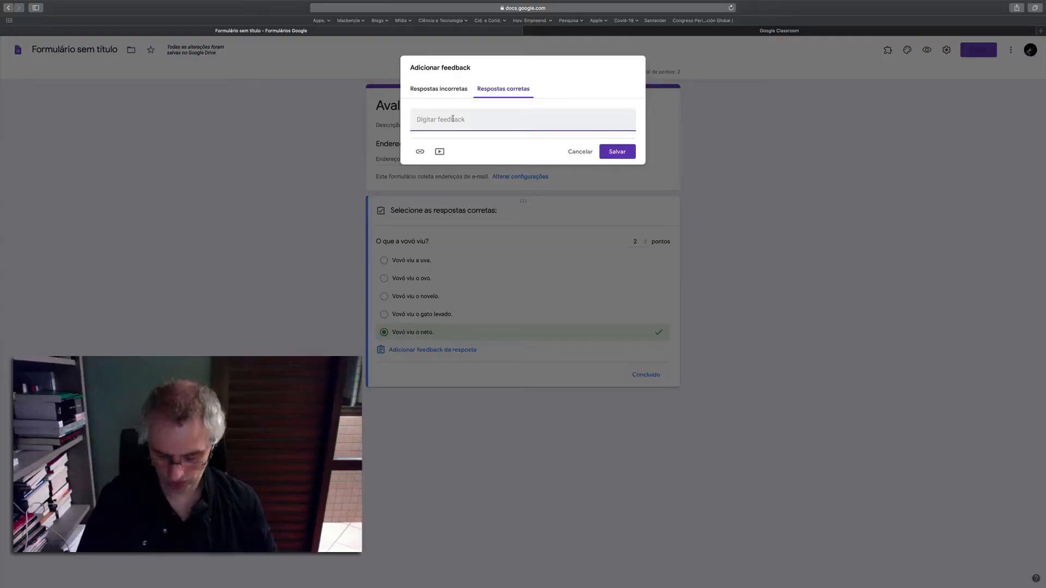
type("A resposta correta é \"Vovó viu o neto\", porque pois a vovó só tem olhos para o neto.")
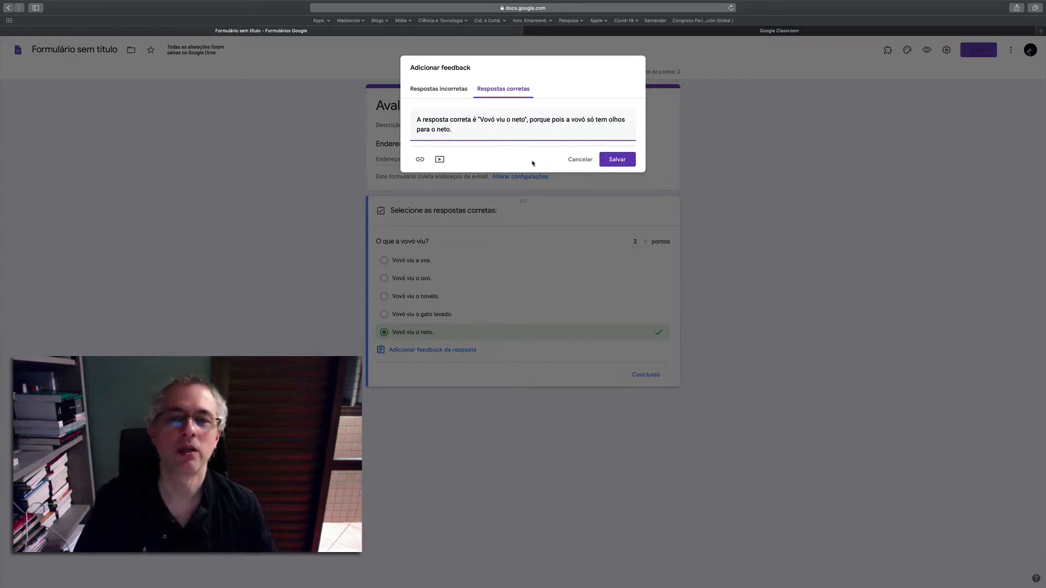
left_click(617, 159)
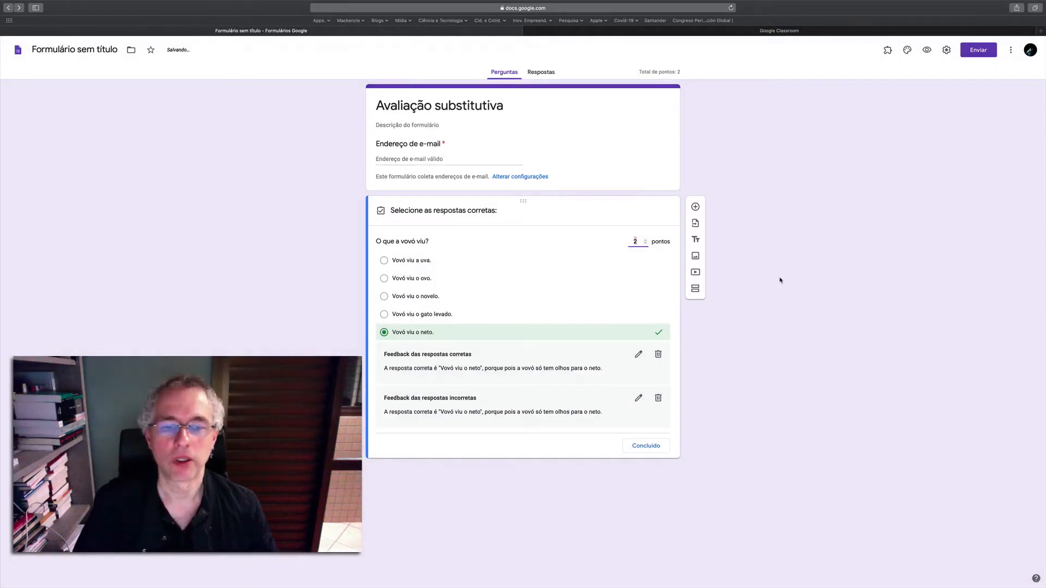
left_click(651, 445)
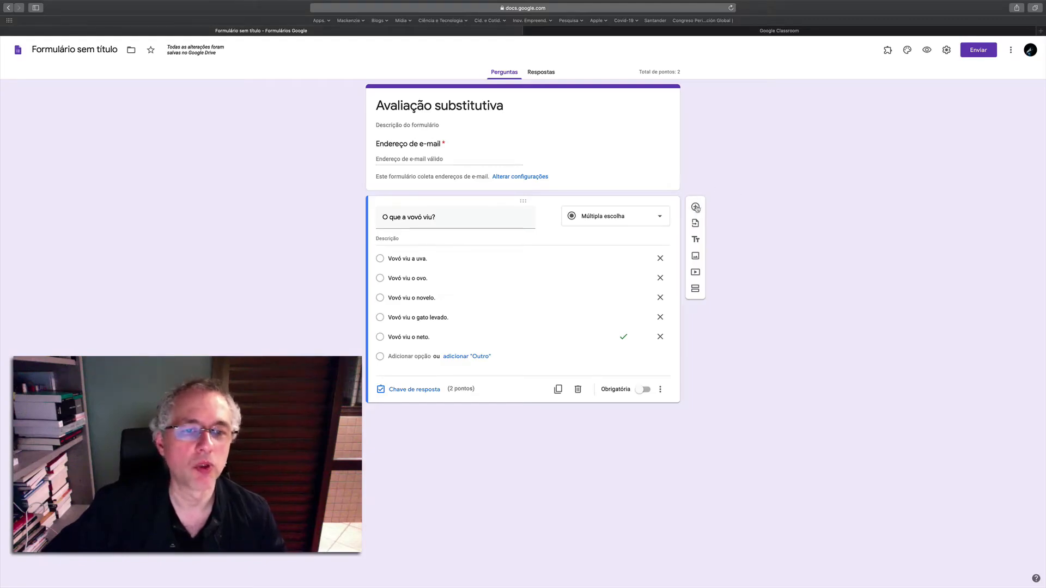
- Add a second question below the vovó question and make it a paragraph (Parágrafo) question
left_click(695, 207)
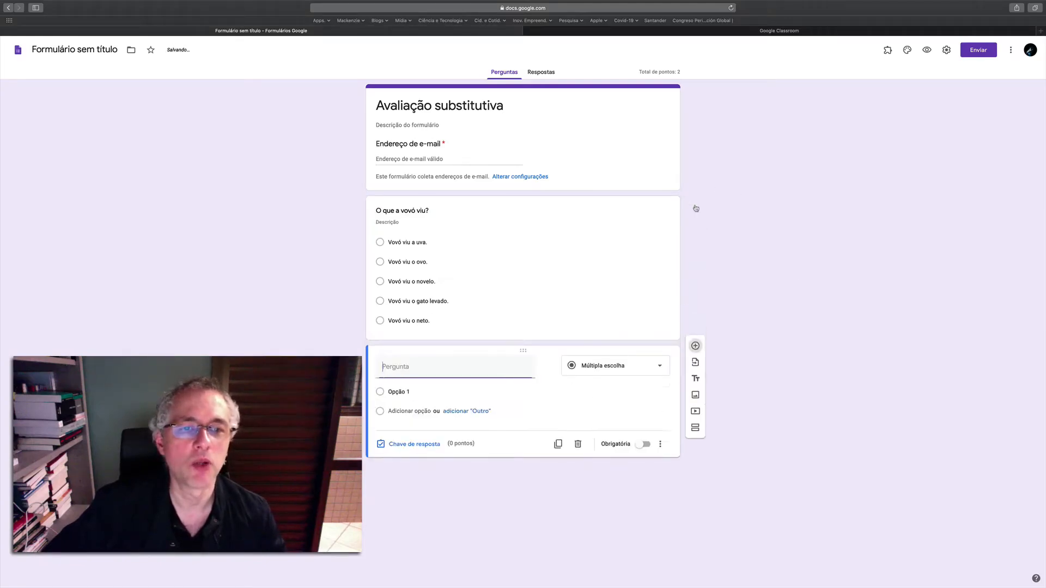
left_click(654, 367)
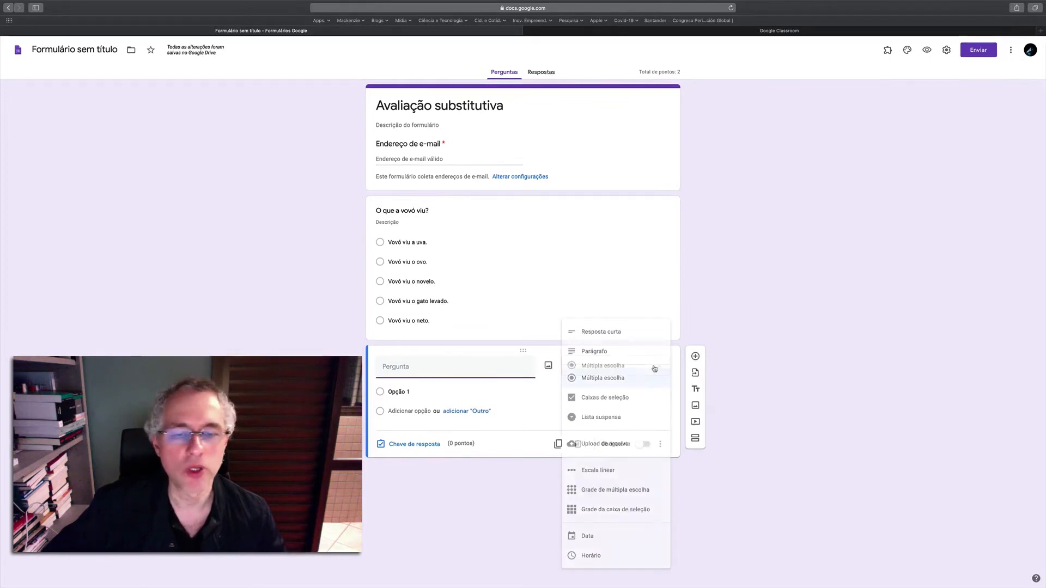
left_click(613, 354)
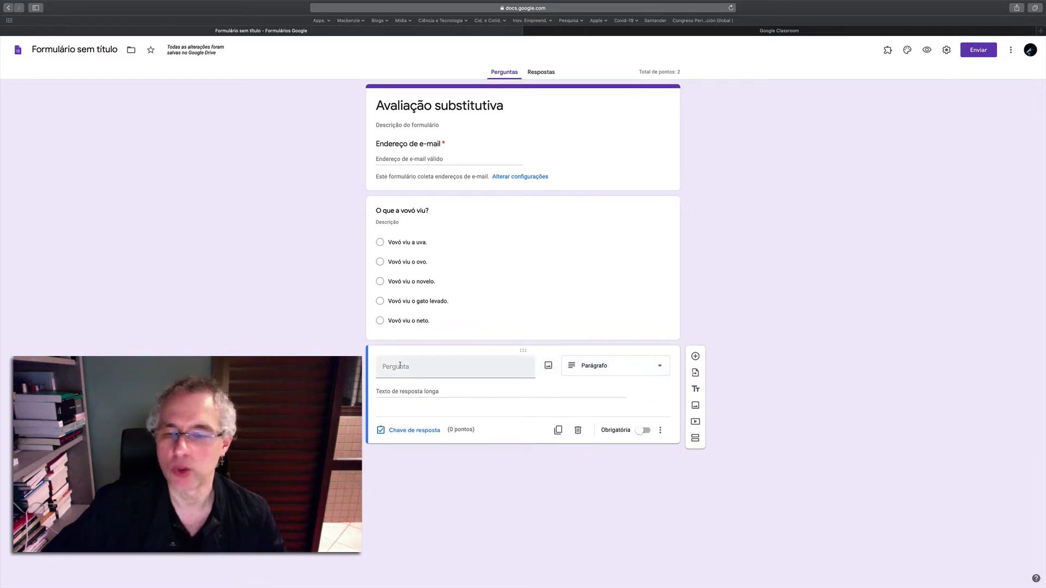
- Enter "Disserte sobre a influência da mídia na vida dos outros." as the paragraph question's text
left_click(400, 365)
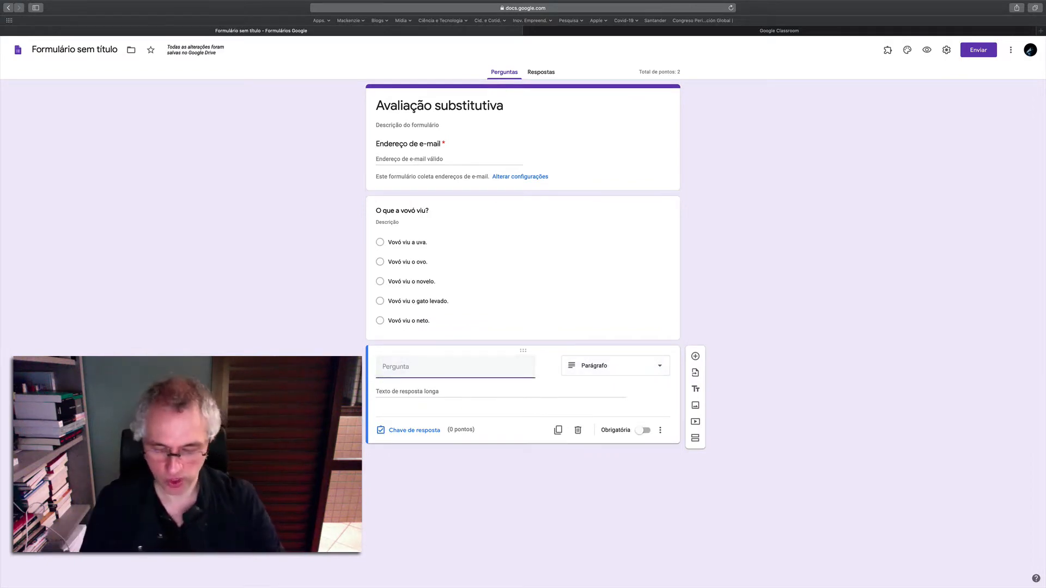
type("Dissert")
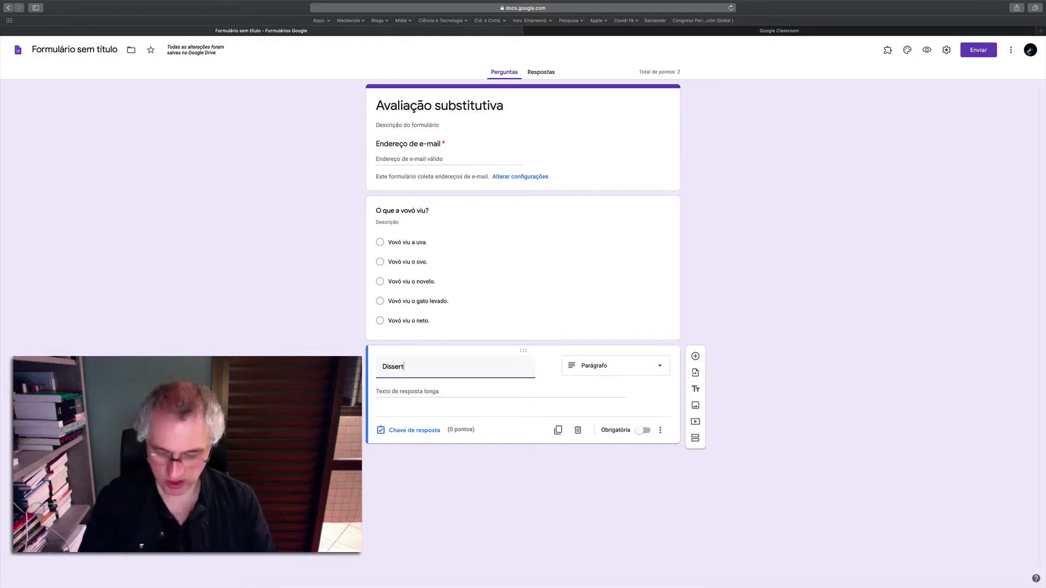
type("e sobre a in")
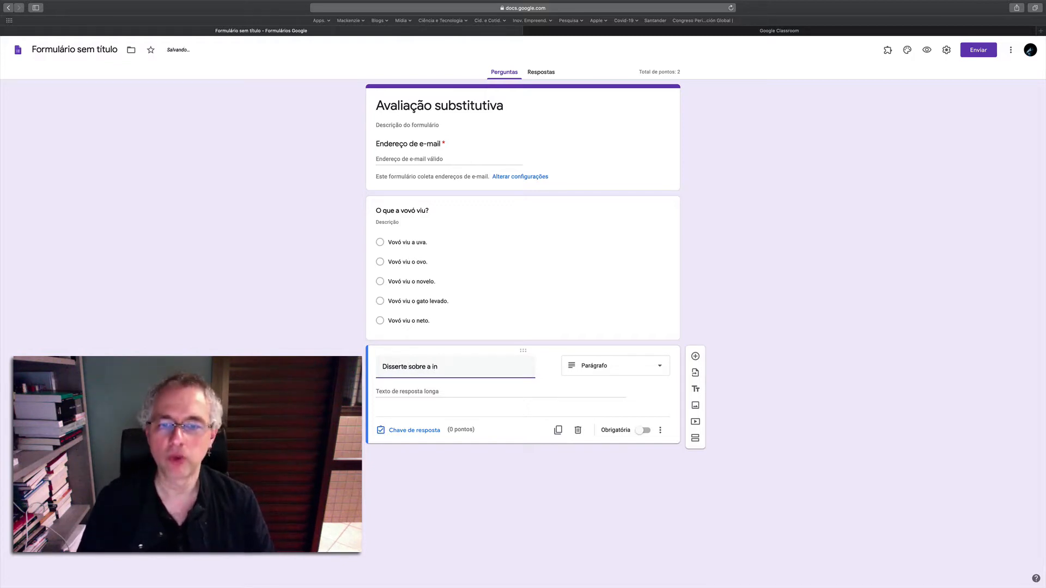
type("fluência d am")
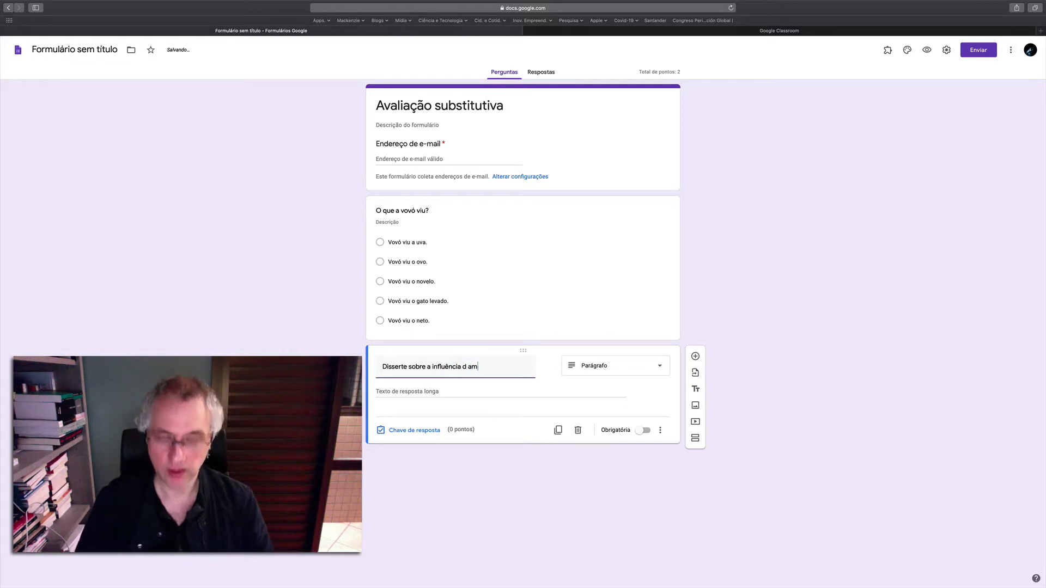
key("BackSpace")
key("BackSpace")
key("BackSpace")
type("a m")
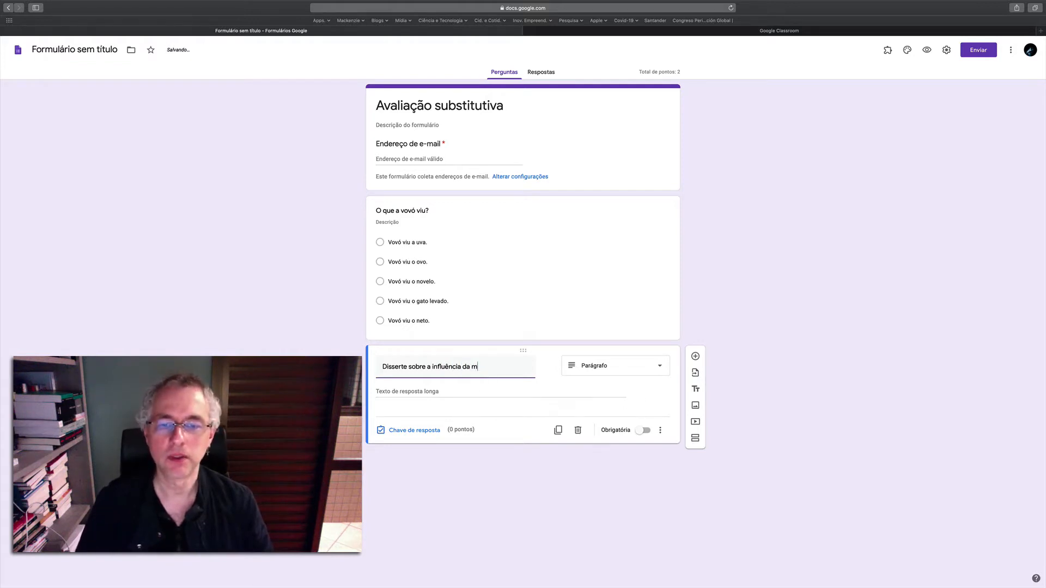
type("ídia na vida do")
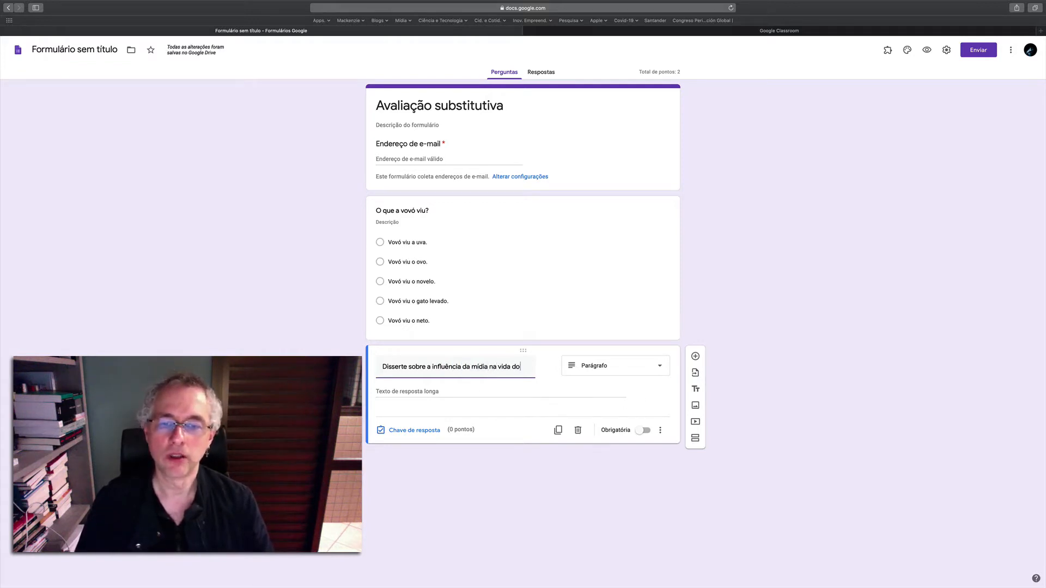
type("s outros.")
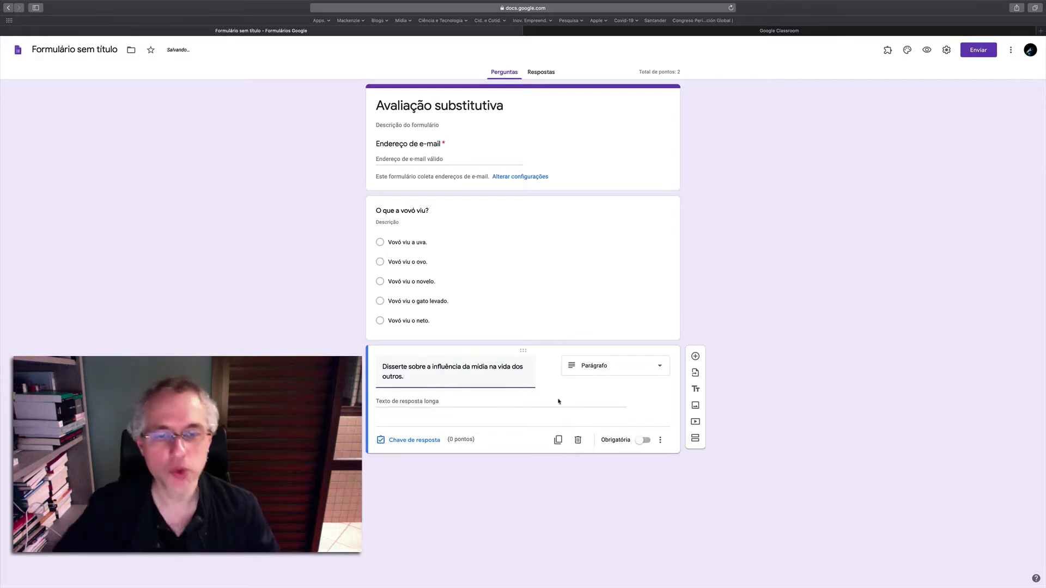
left_click(757, 349)
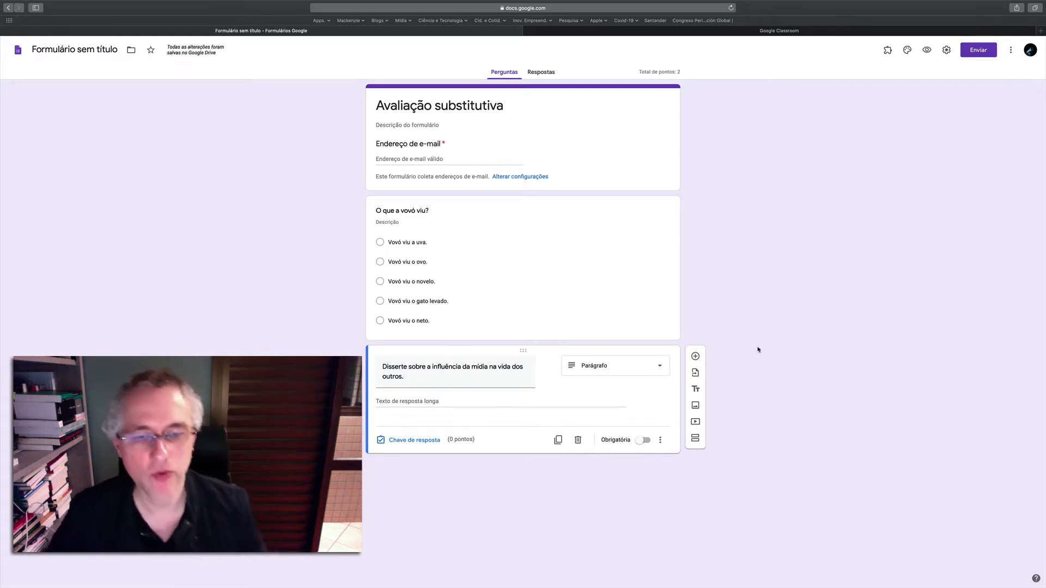
- In the paragraph question's answer key, assign 4 points, save the feedback "Lorem ipsum sit amet dolor." and finish the key
left_click(412, 440)
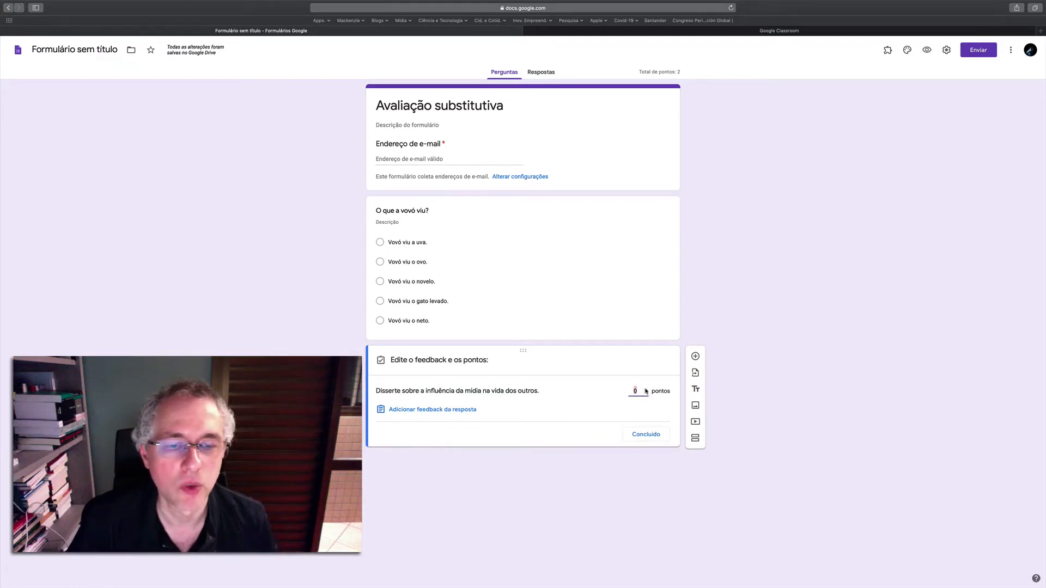
left_click(646, 390)
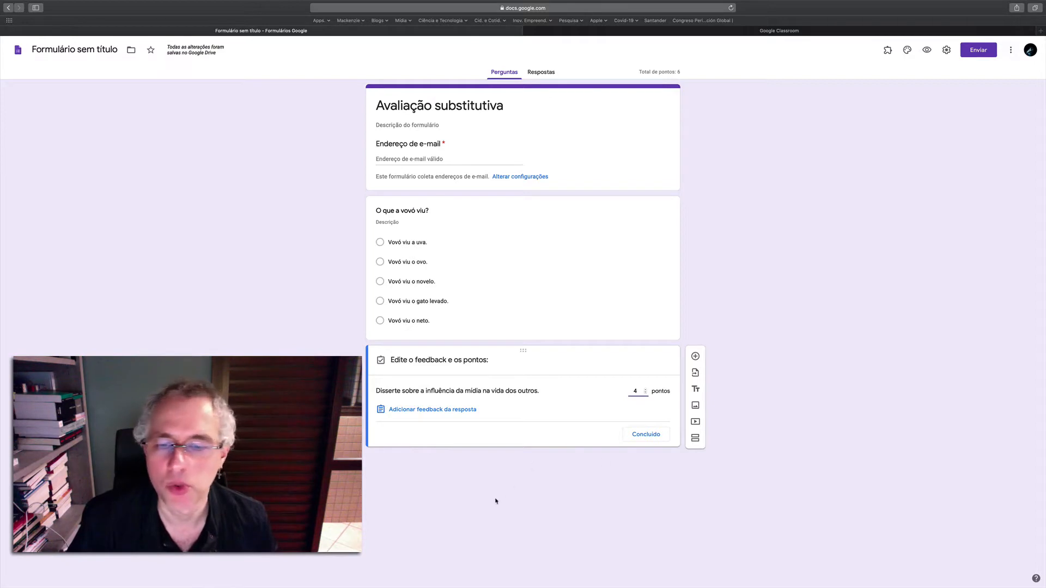
left_click(427, 410)
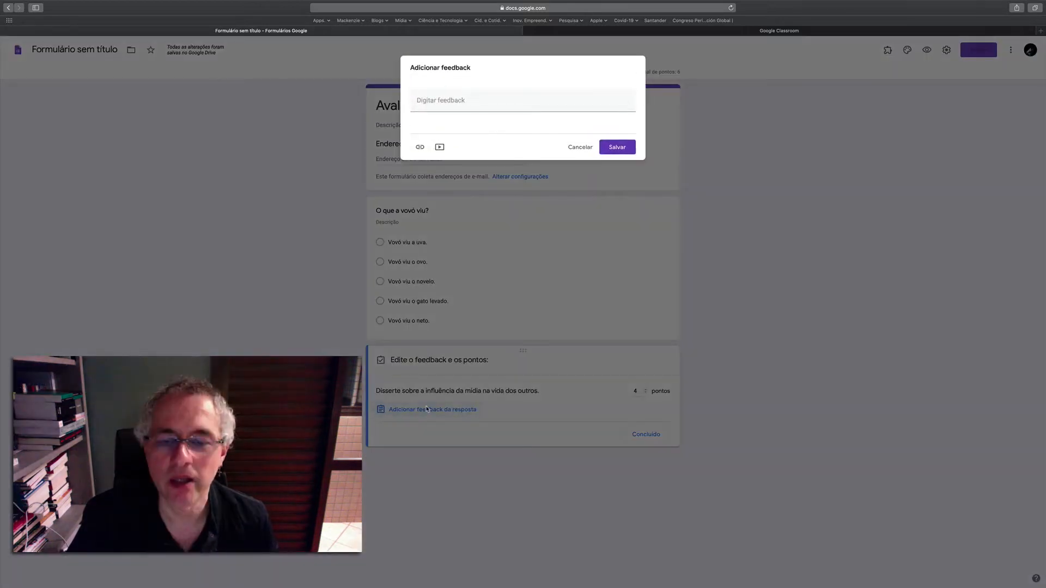
left_click(432, 102)
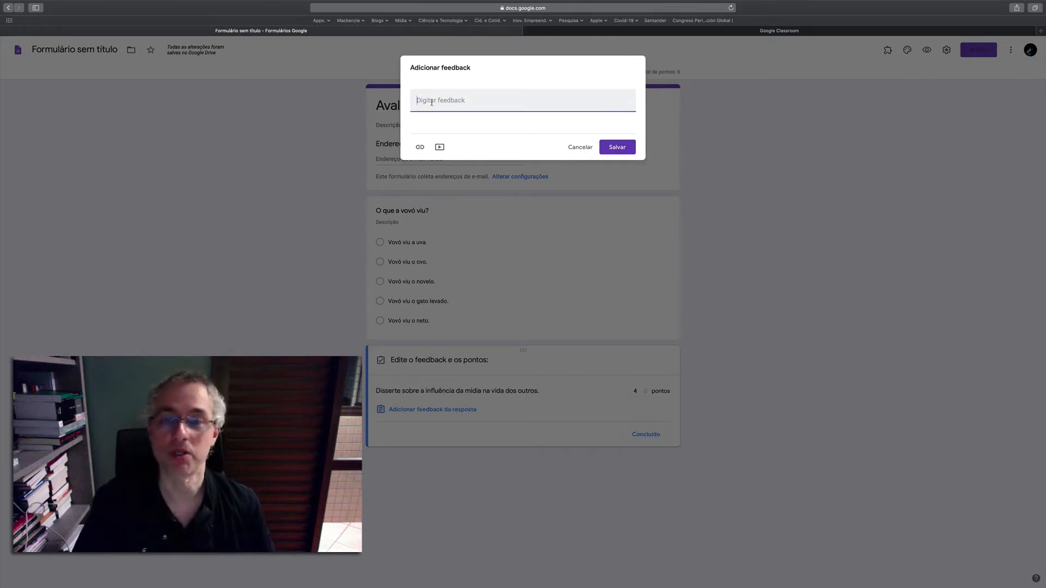
type("Lorem ")
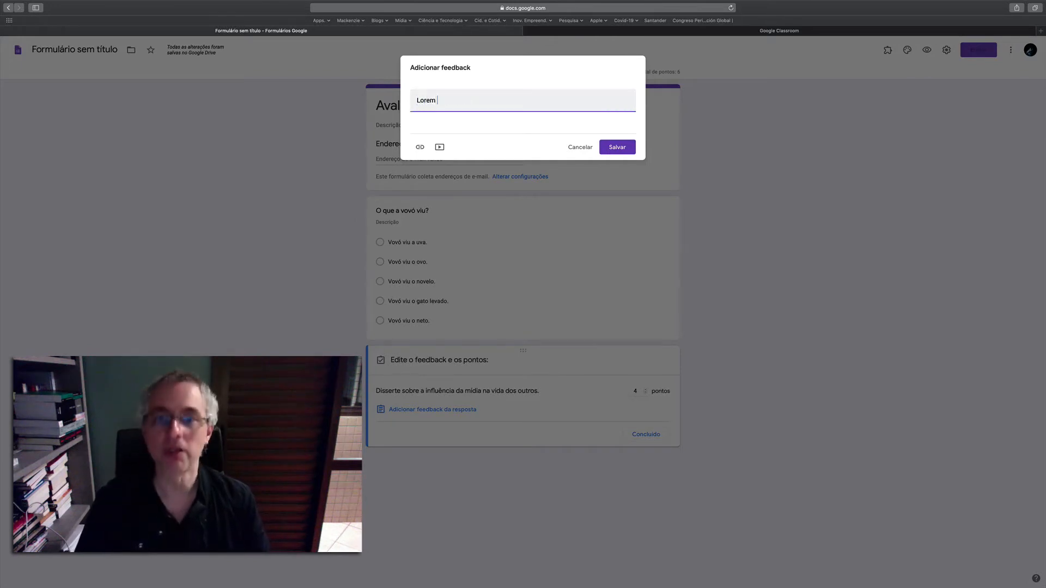
type("ip")
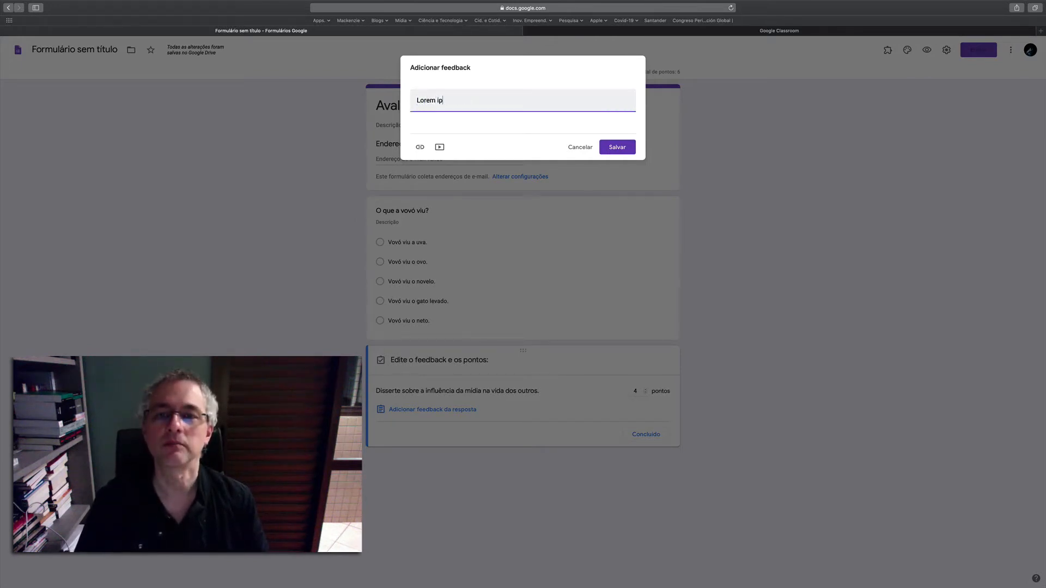
type("sum sit")
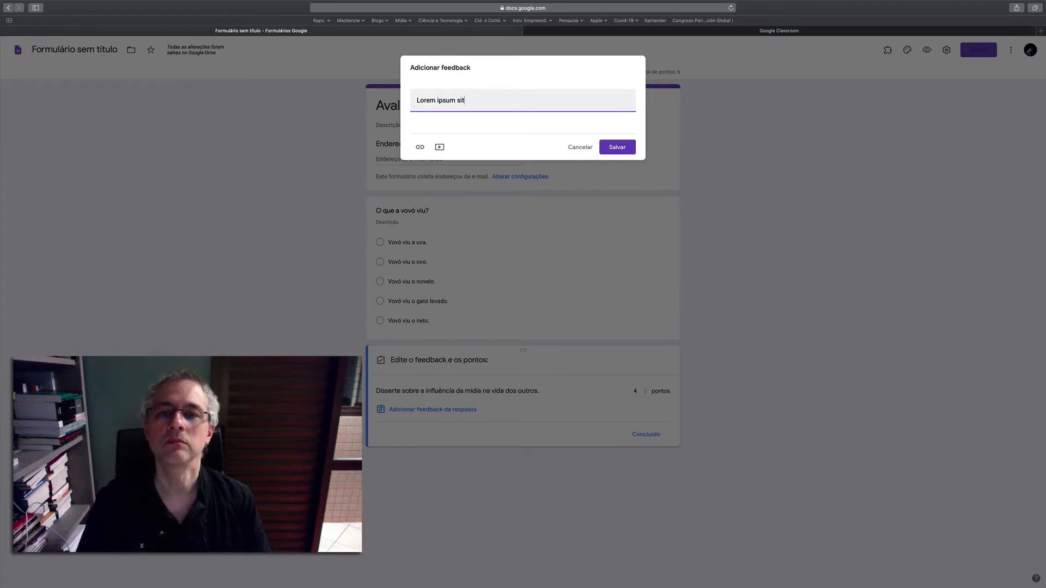
type(" amet dolor.")
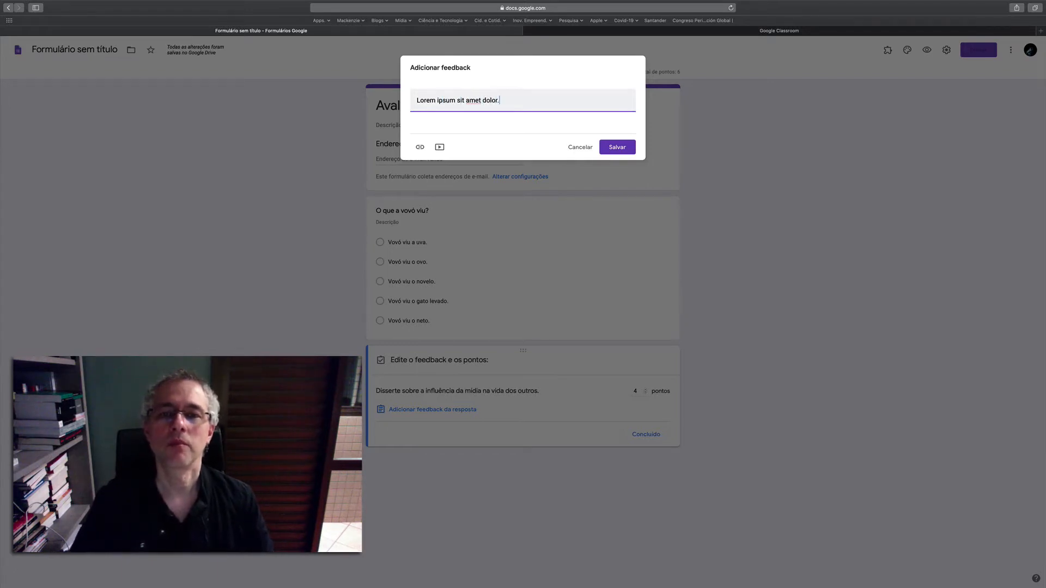
left_click(617, 147)
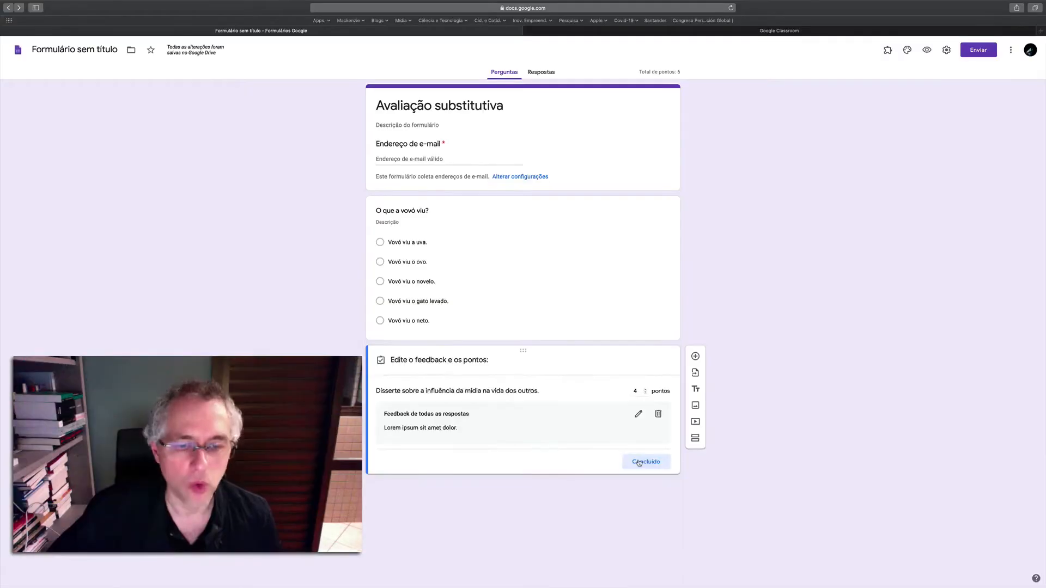
left_click(646, 461)
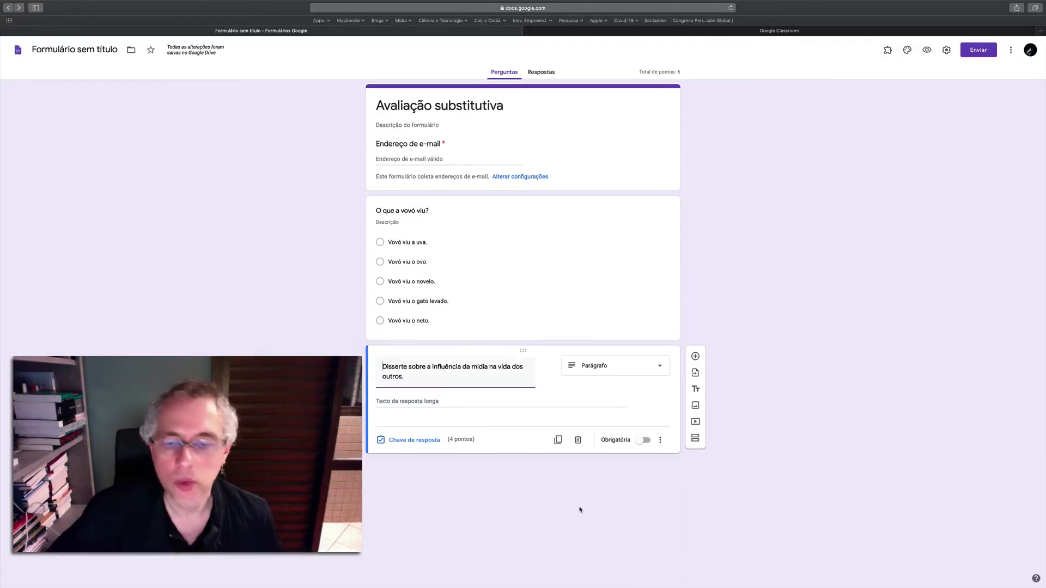
- Add a third question below the paragraph question and make it a short-answer (Resposta curta) question
left_click(696, 356)
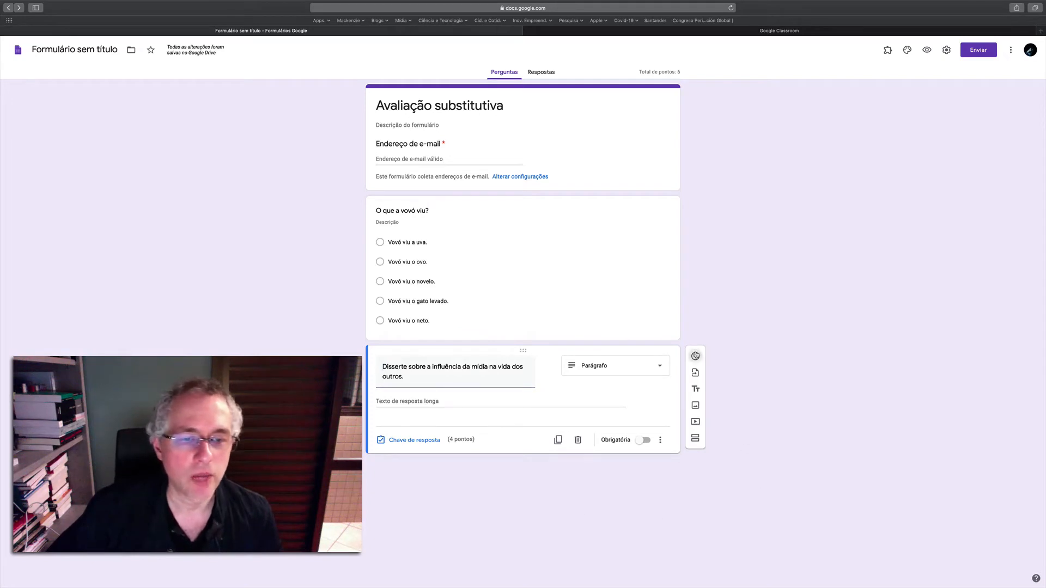
left_click(635, 435)
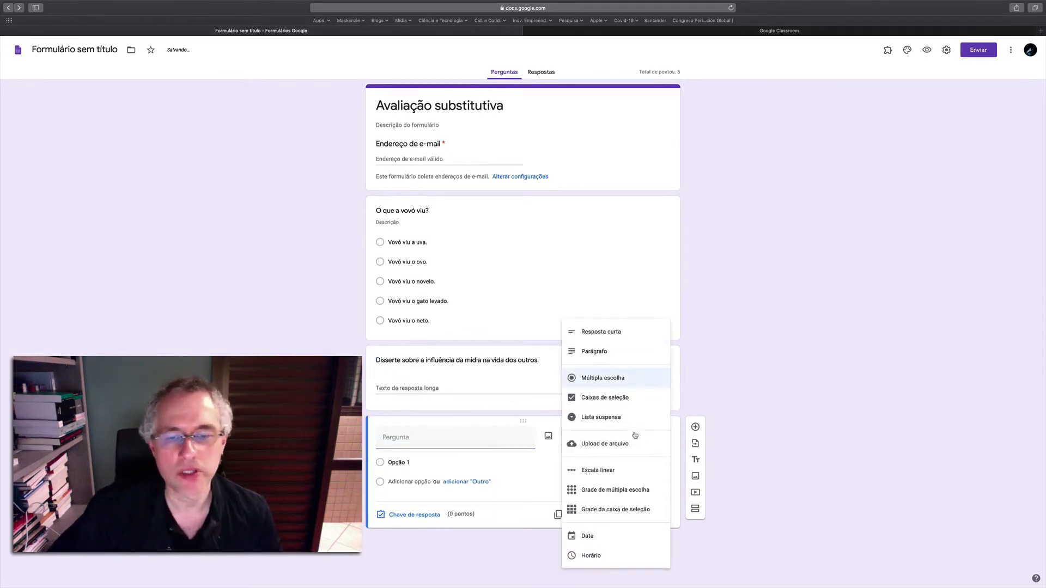
left_click(634, 336)
- Enter "Quantas cabeças tem um bicho de sete cabeças?" as the short-answer question's text
type("Quan")
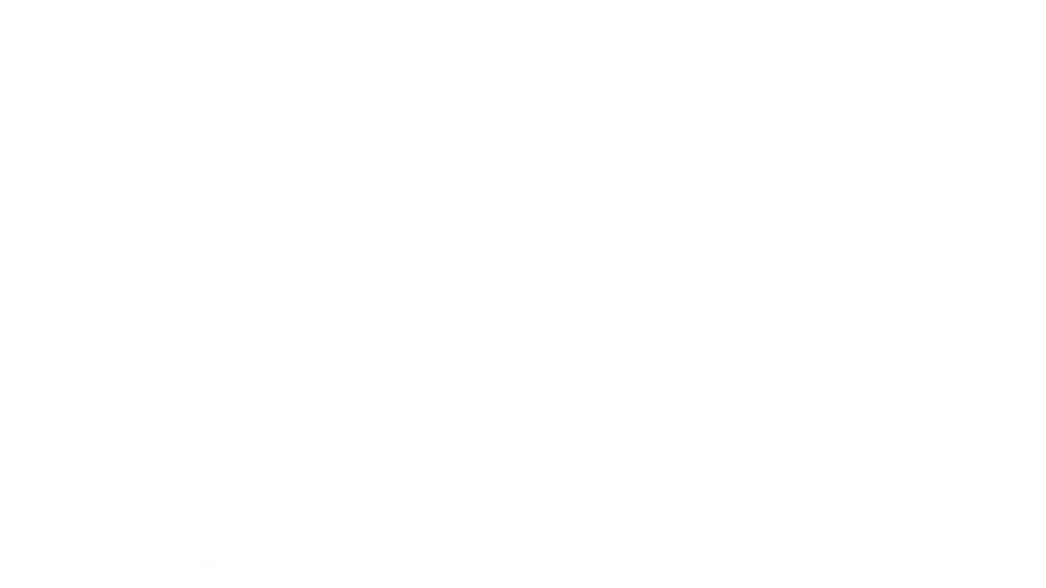
type("tas cabe")
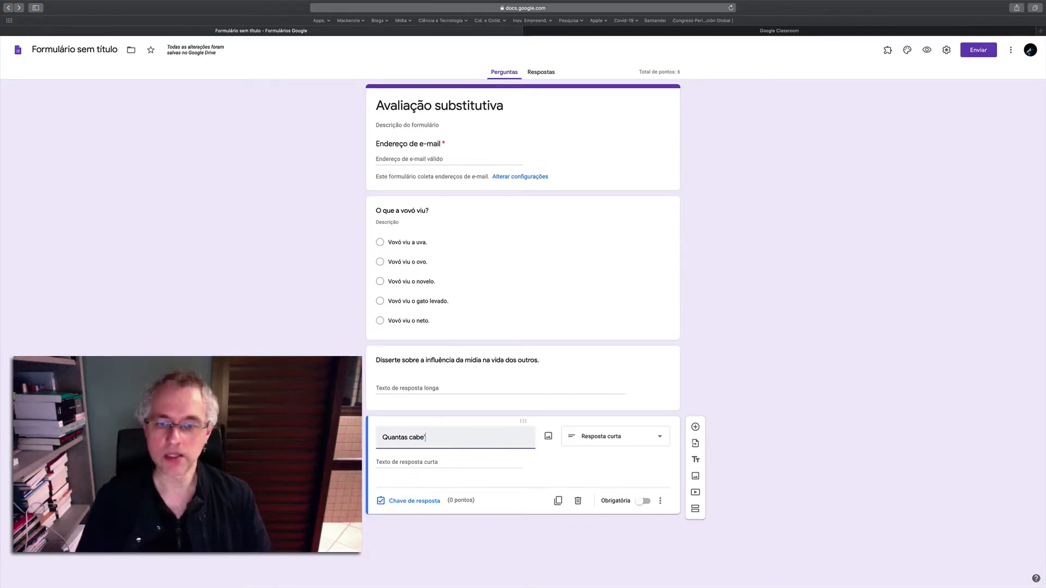
type("ças tem um ")
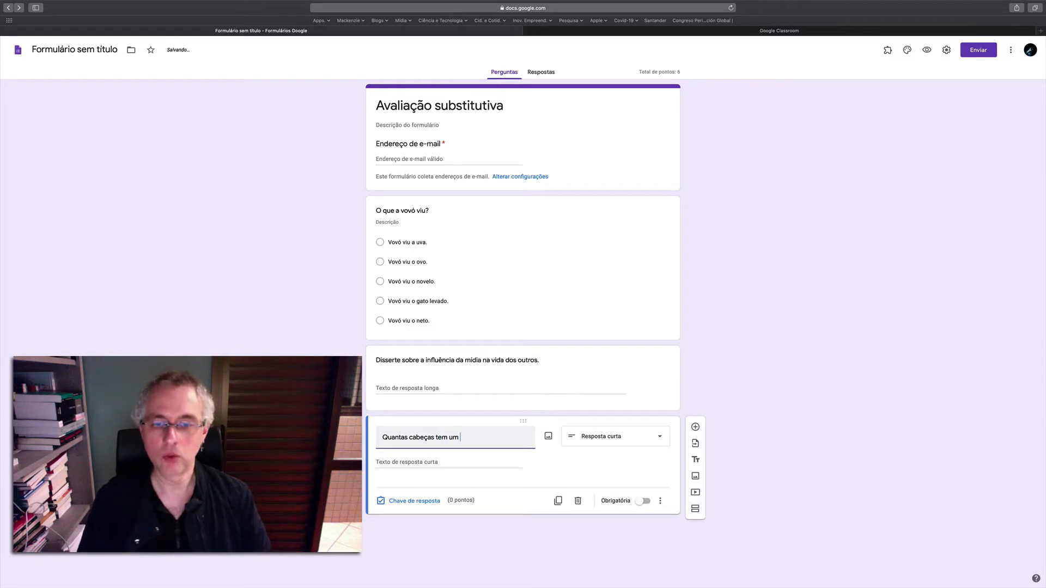
type("bicho ")
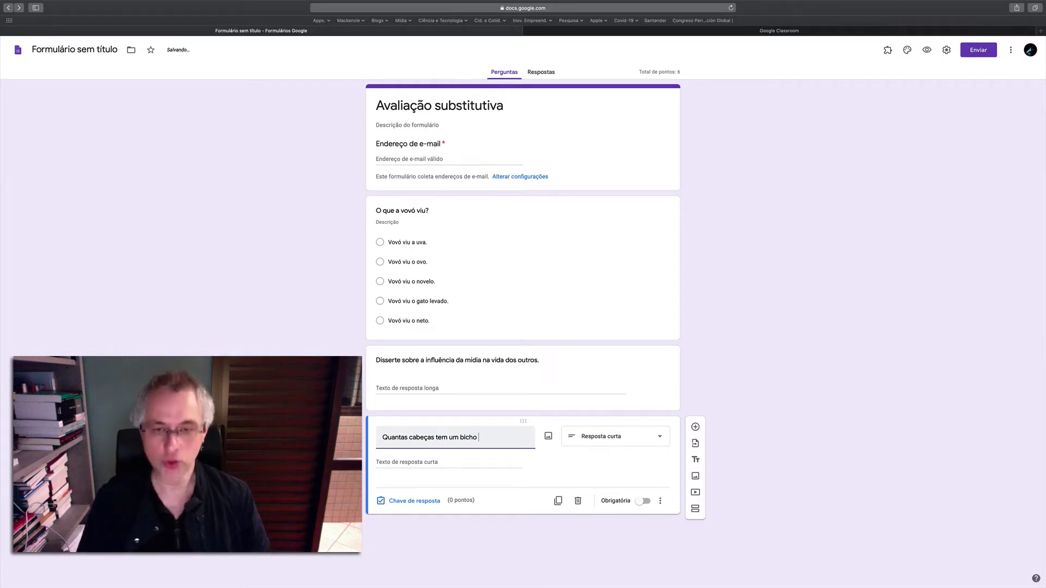
type("de sete cq")
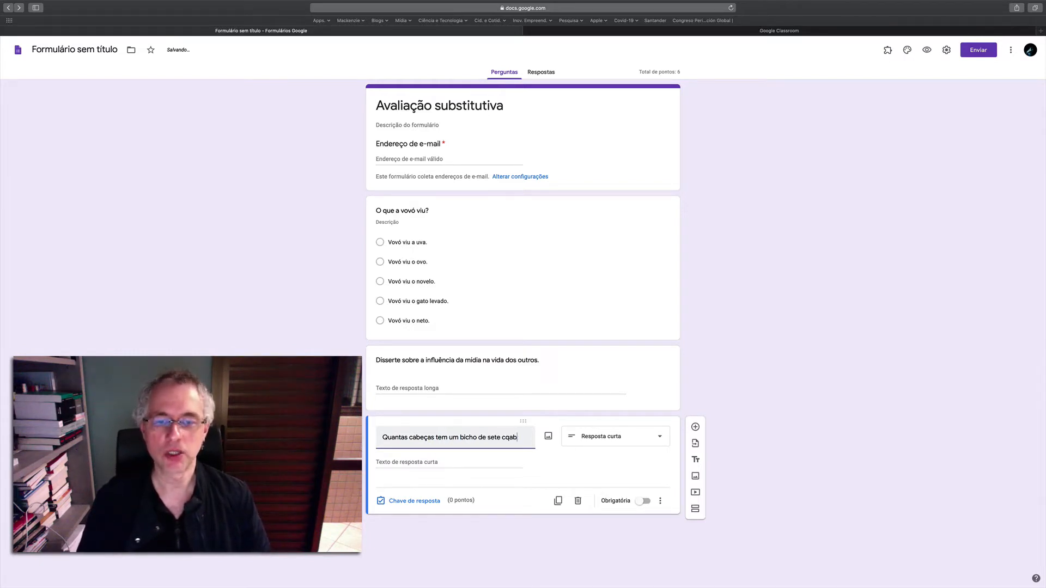
key("BackSpace")
type("abeça")
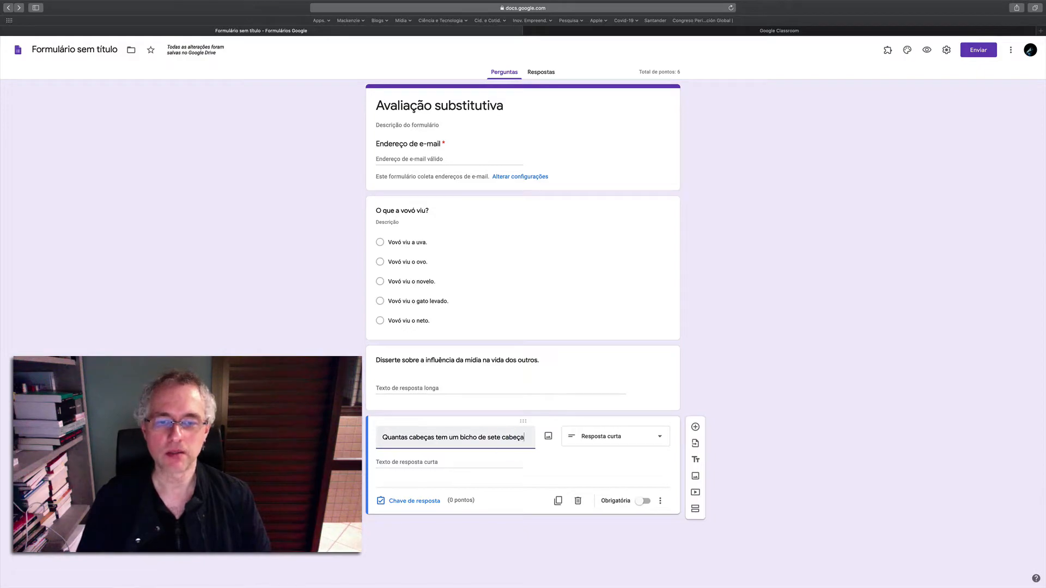
type("s?")
- Add response validation to the short-answer question that accepts only a whole number (Número, Número inteiro)
left_click(660, 511)
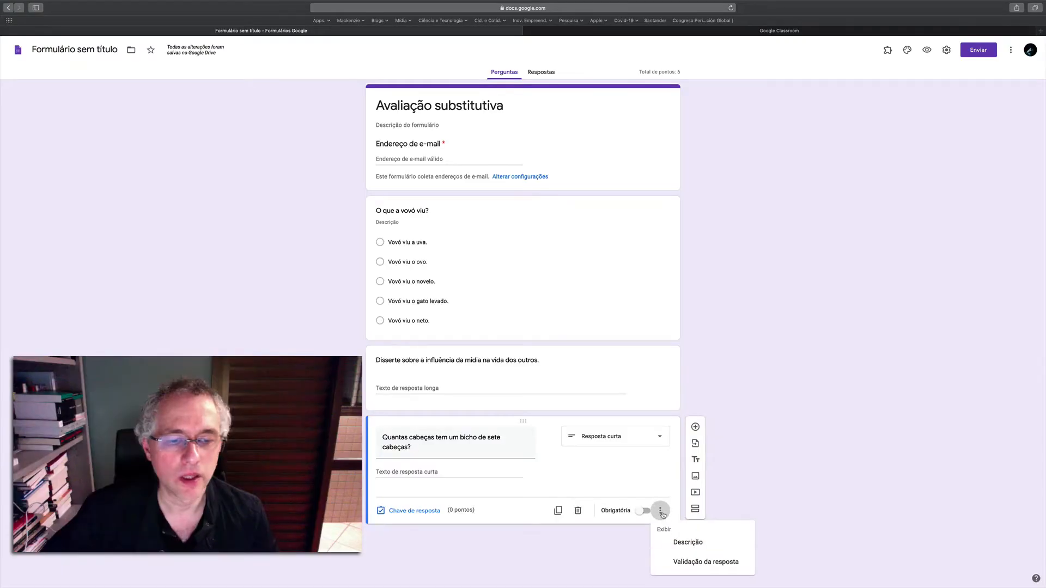
left_click(706, 562)
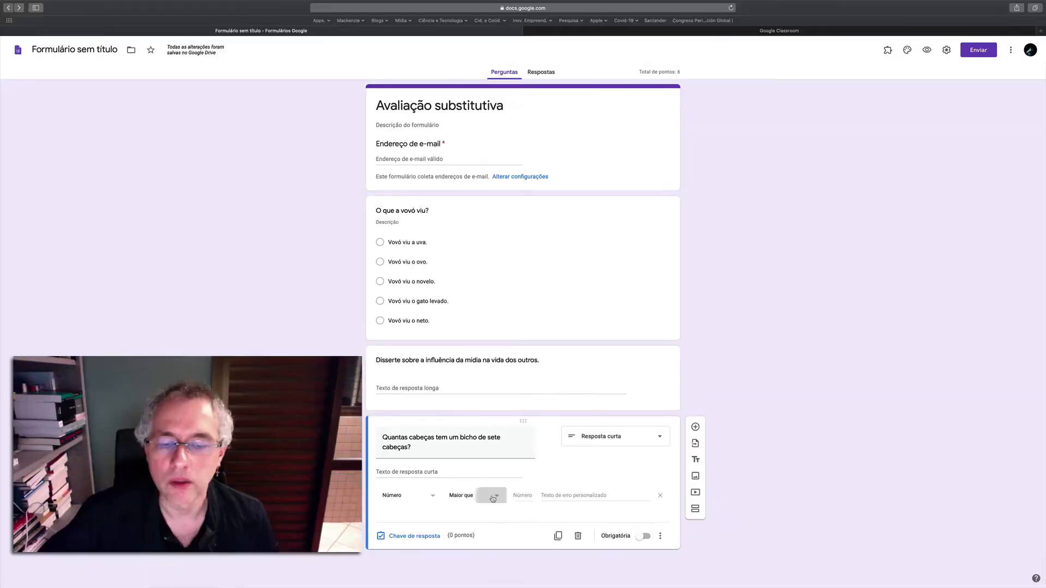
left_click(467, 495)
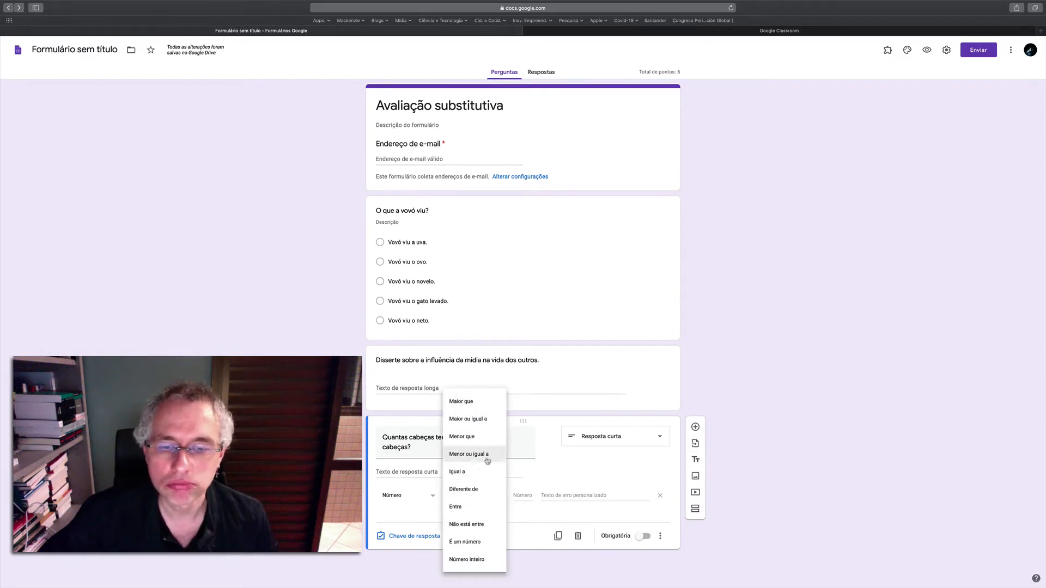
left_click(489, 560)
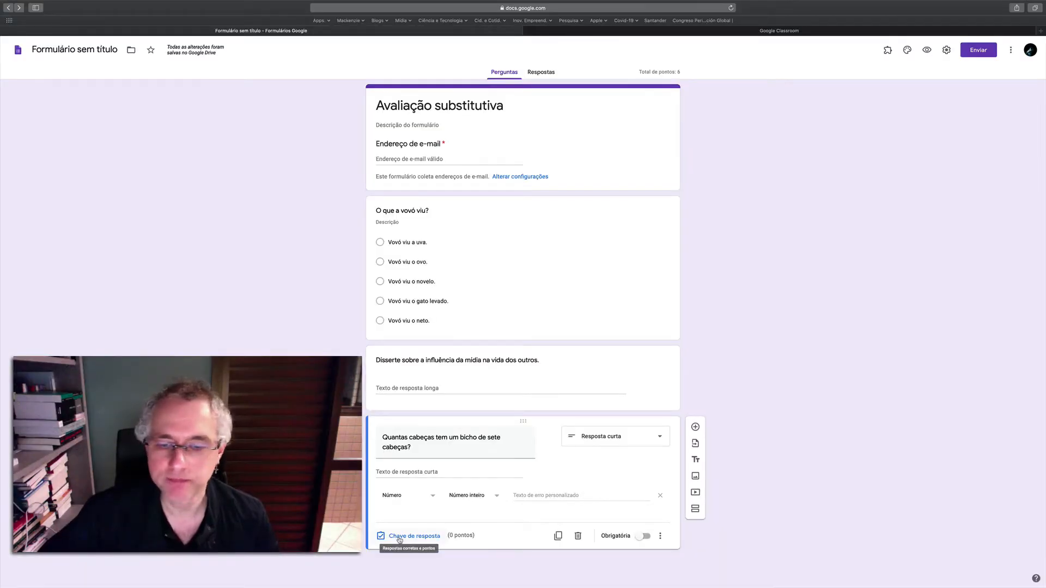
- In the short-answer question's answer key, assign 2 points and add "7" as the correct answer
left_click(399, 537)
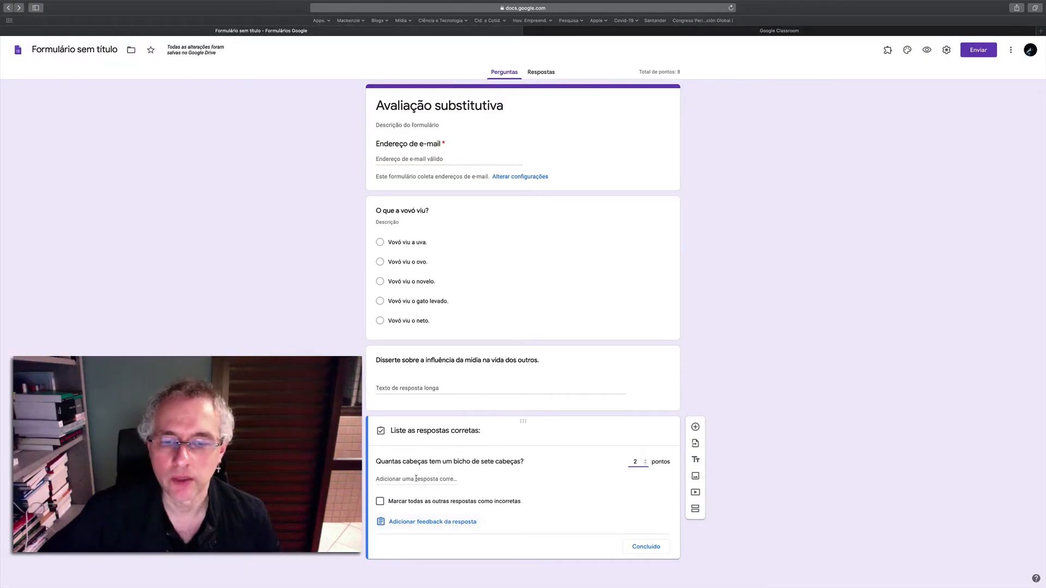
left_click(416, 479)
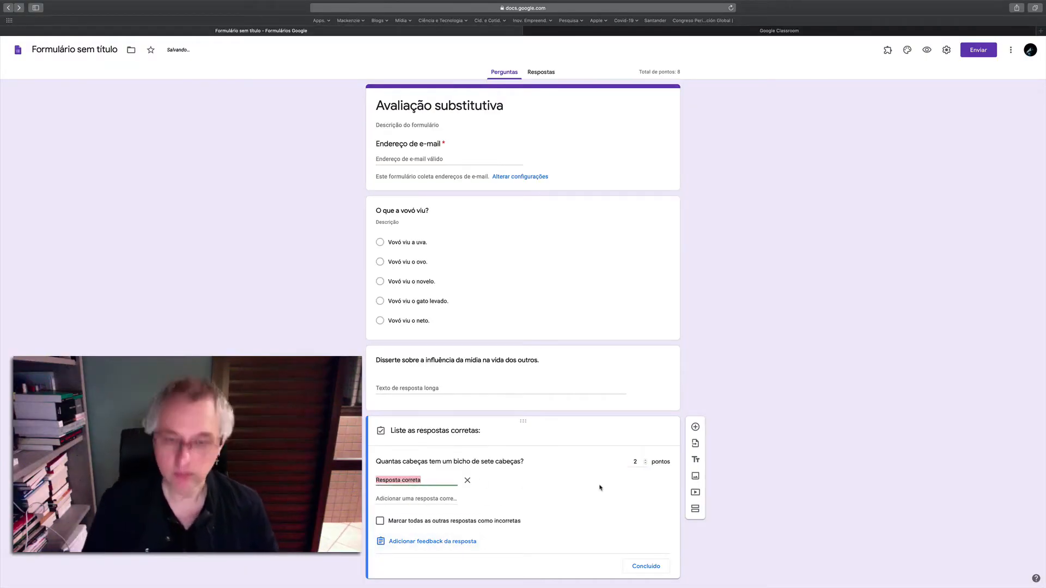
type("7")
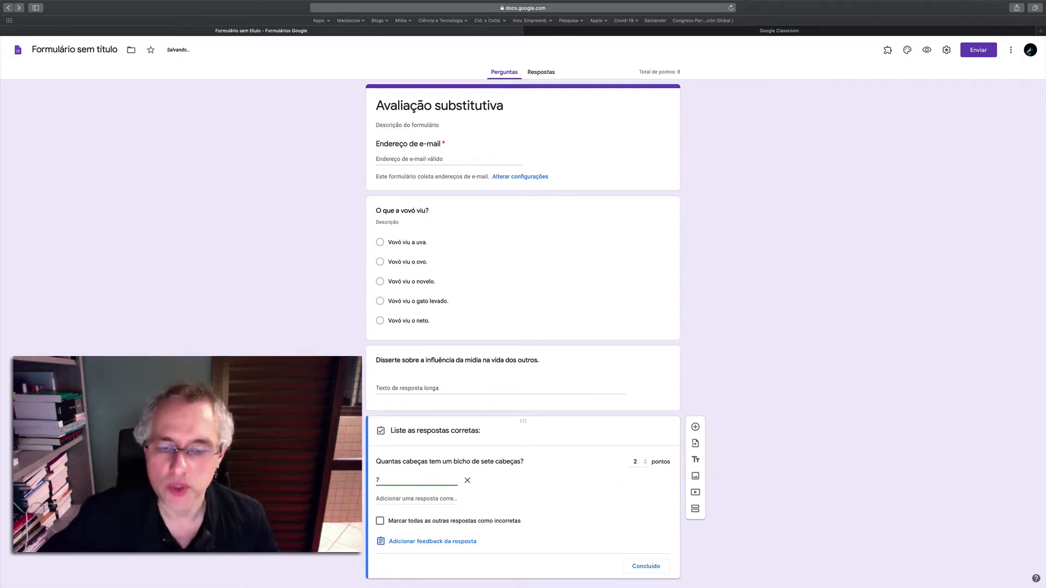
- Save "7" as the feedback for the short-answer question and finish its answer key
scroll(380, 538, "down", 1)
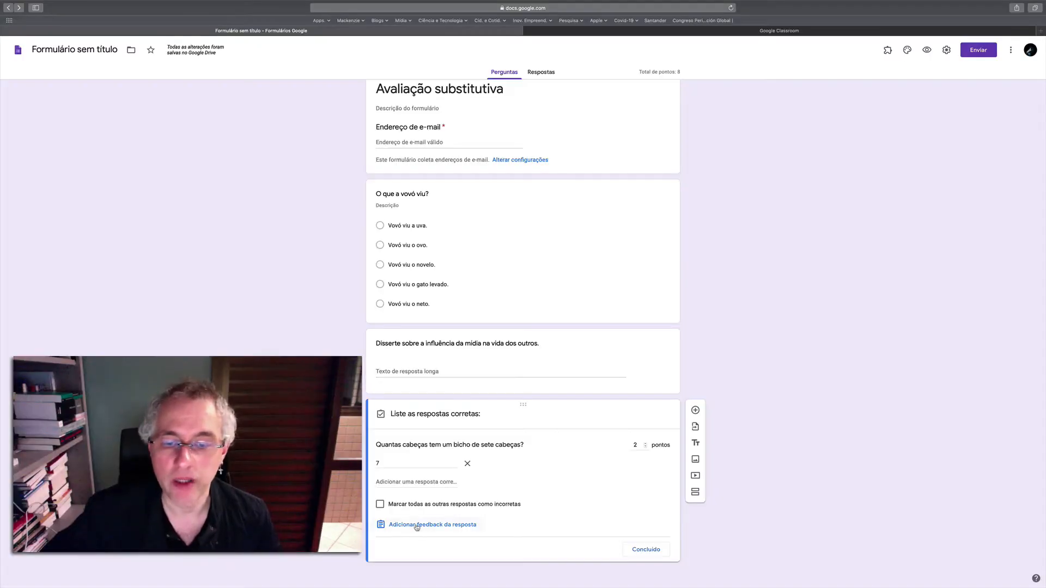
left_click(417, 525)
left_click(428, 109)
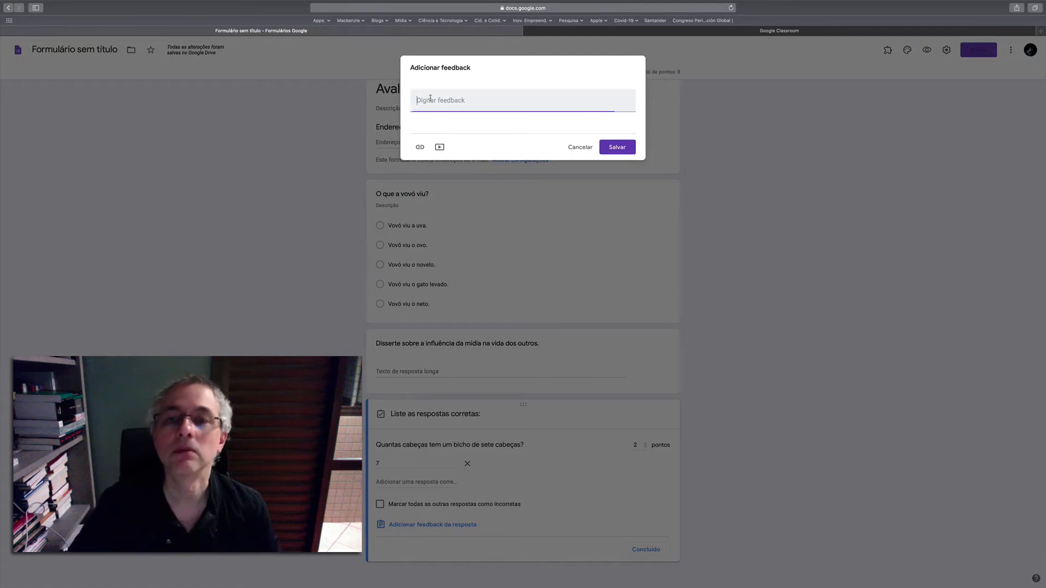
type("7")
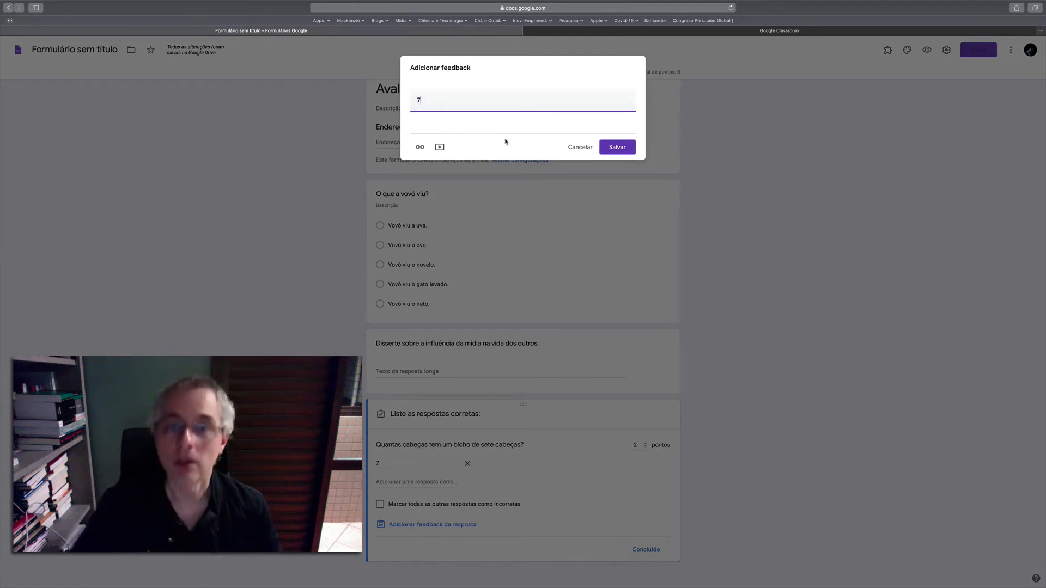
left_click(617, 147)
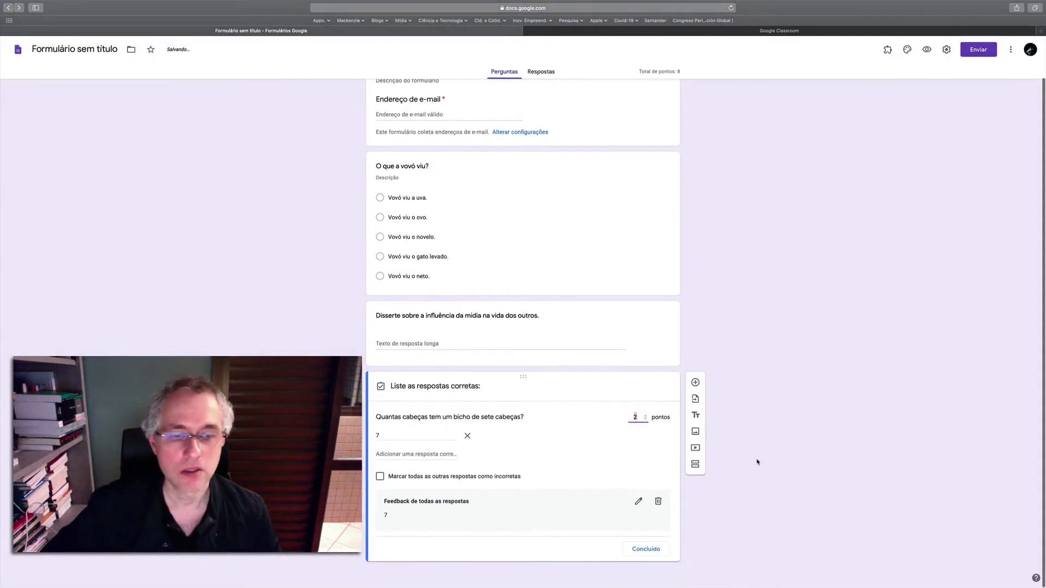
left_click(639, 551)
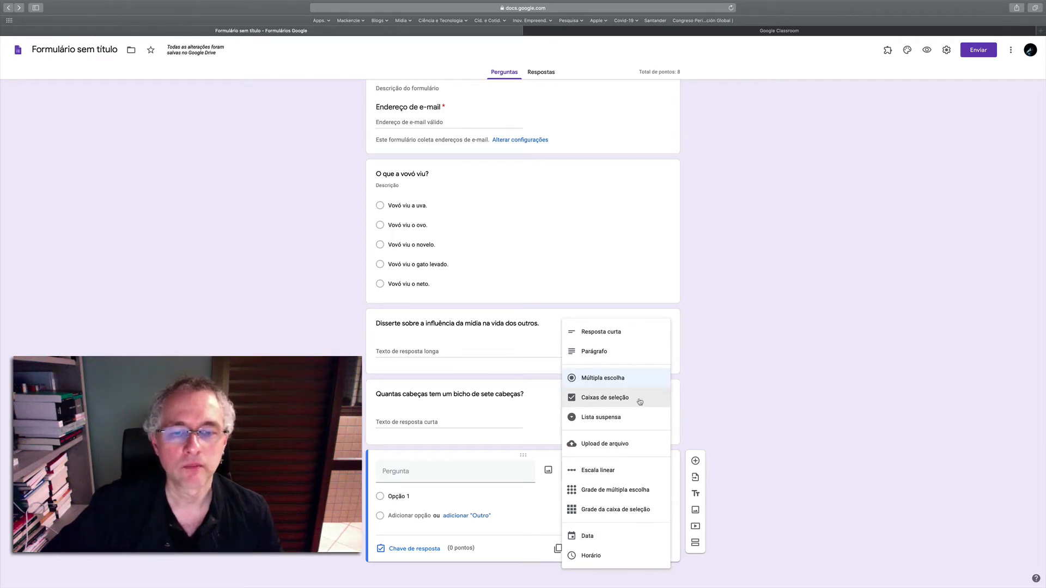
- Add a fourth question of the checkboxes type (Caixas de seleção) with the text "A maçã é:"
left_click(633, 401)
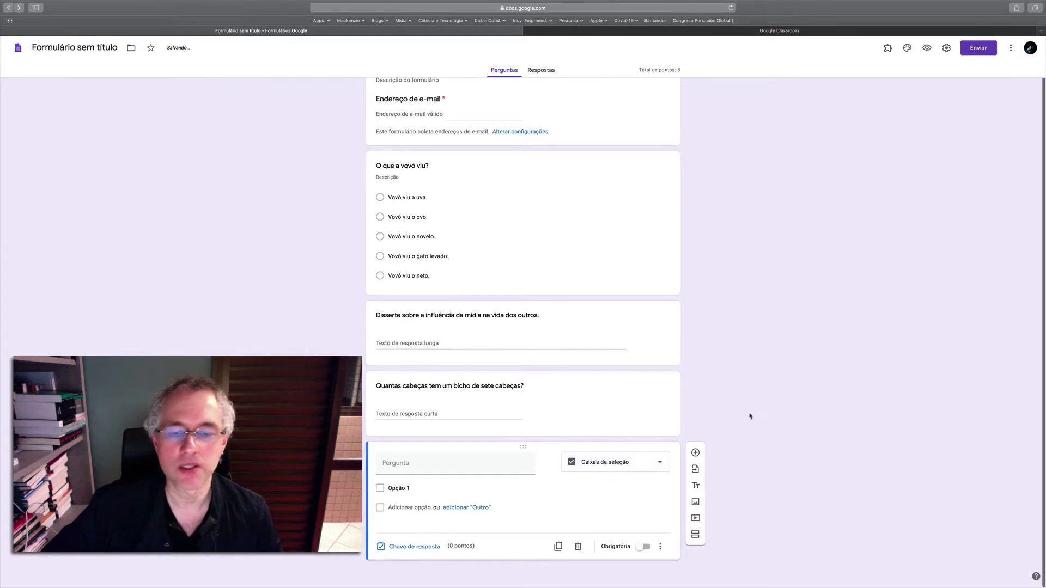
left_click(447, 465)
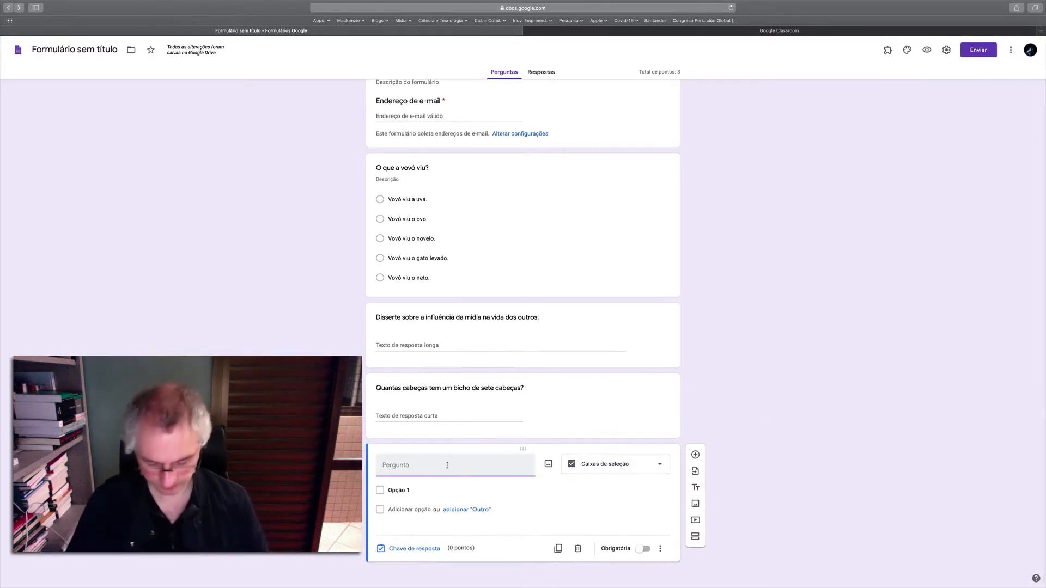
type("A maçã")
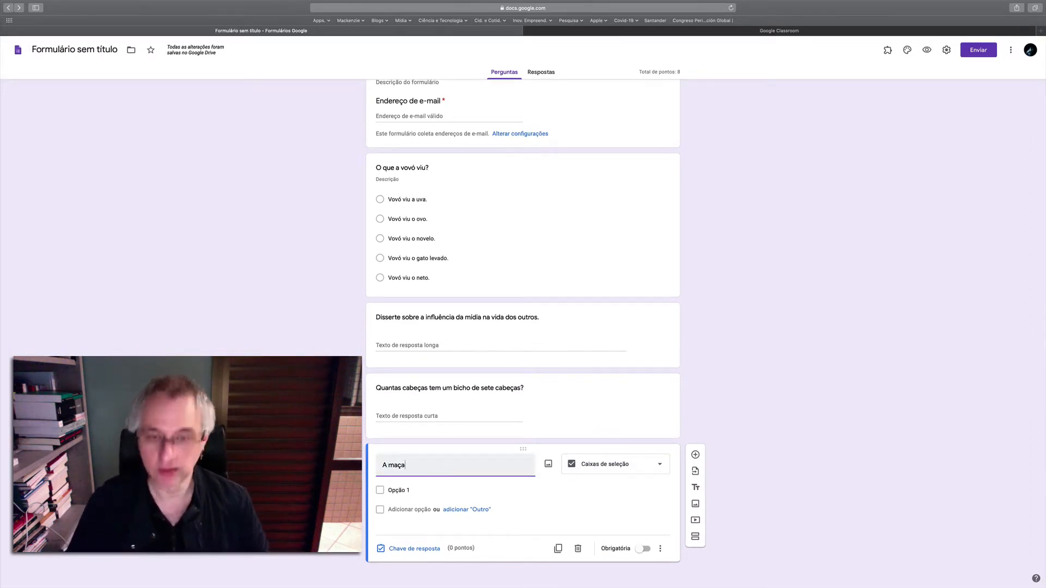
type(" é:")
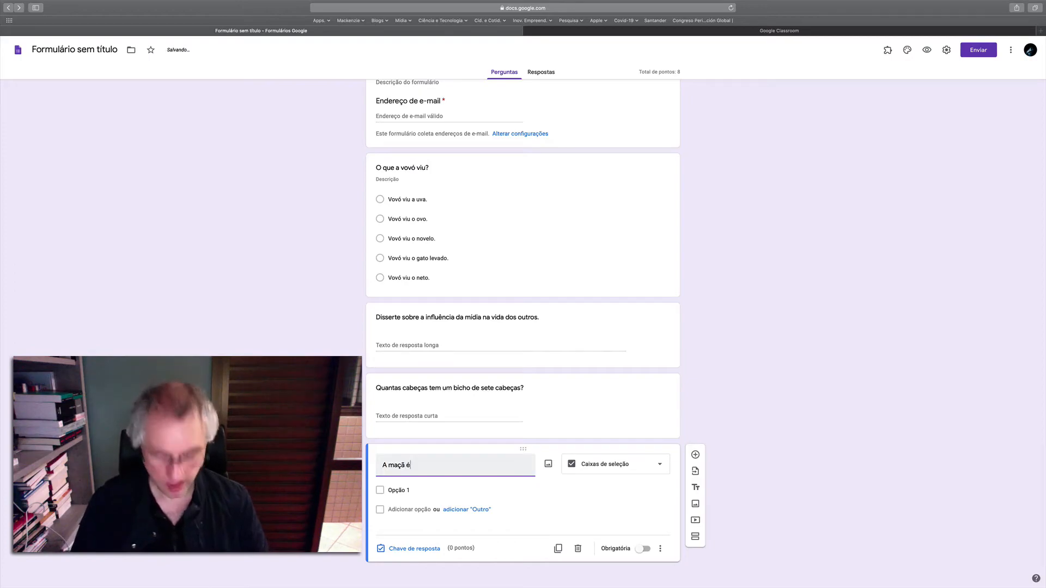
- Give the "A maçã é:" question five options: "Vermelha", "Verde", "Amarela", "Azul" and "Roxa"
left_click(399, 490)
type("V")
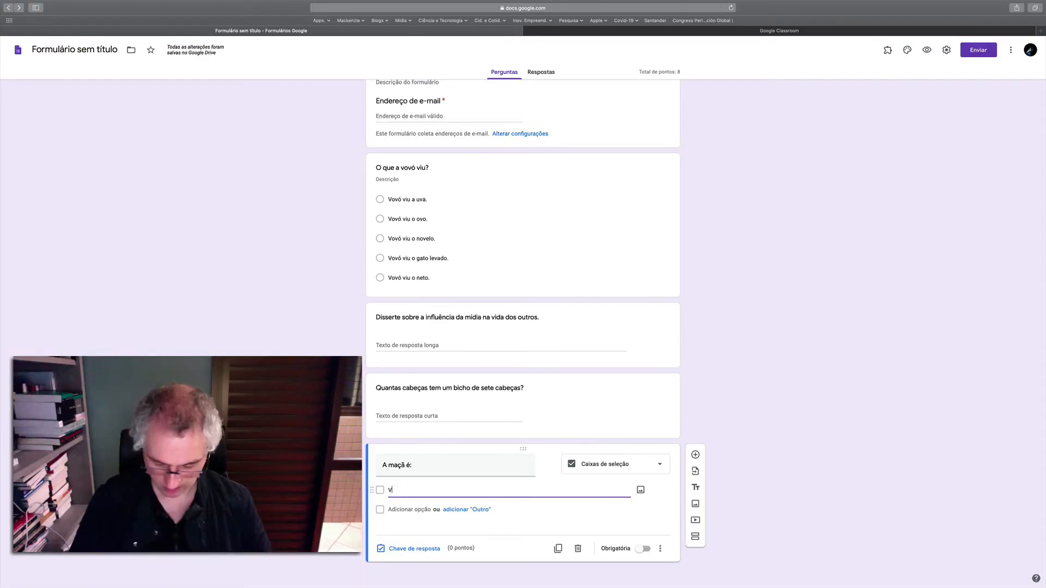
type("ermelha")
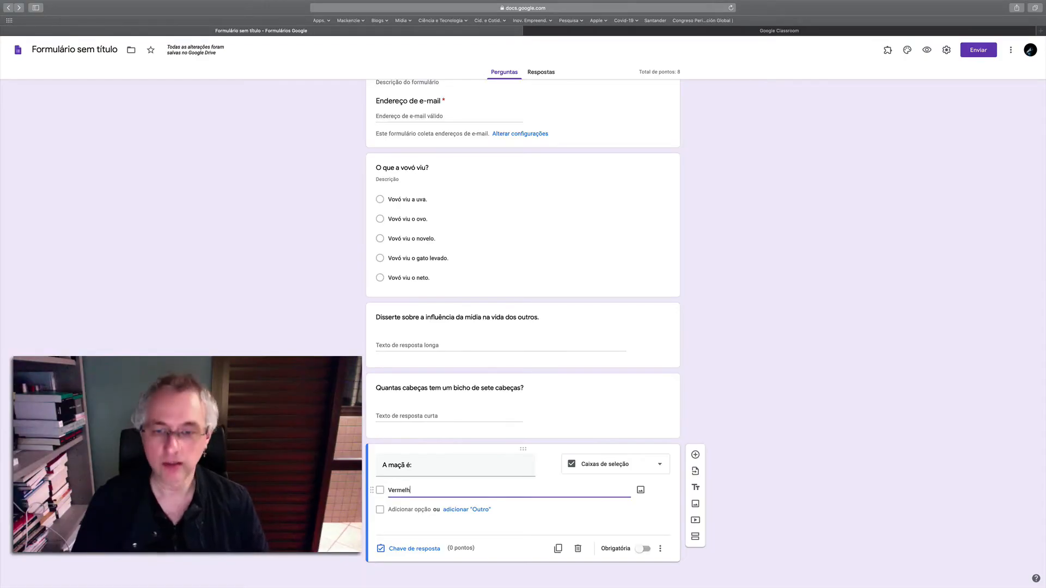
key("Return")
type("Verde")
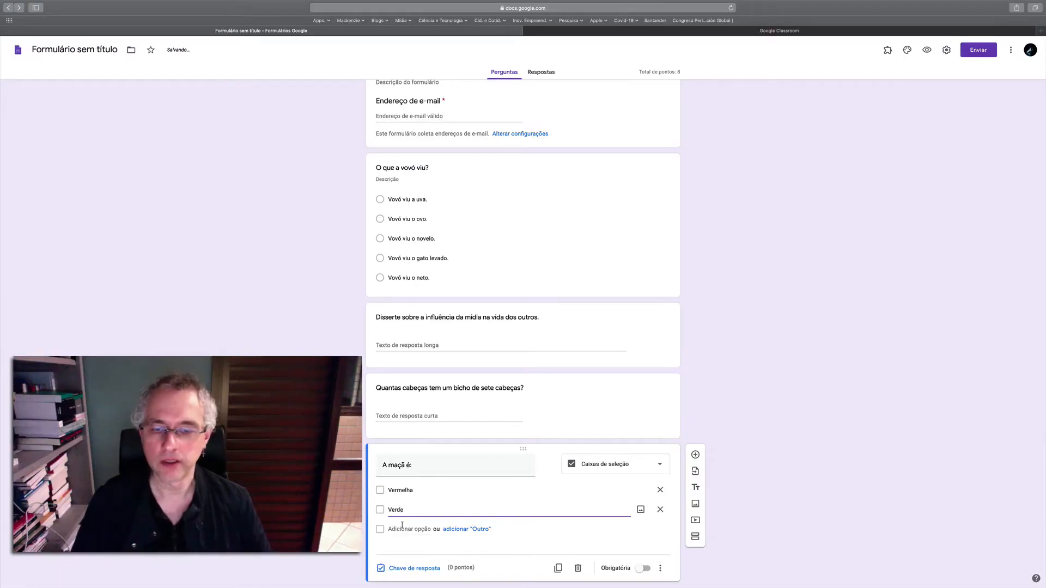
left_click(402, 526)
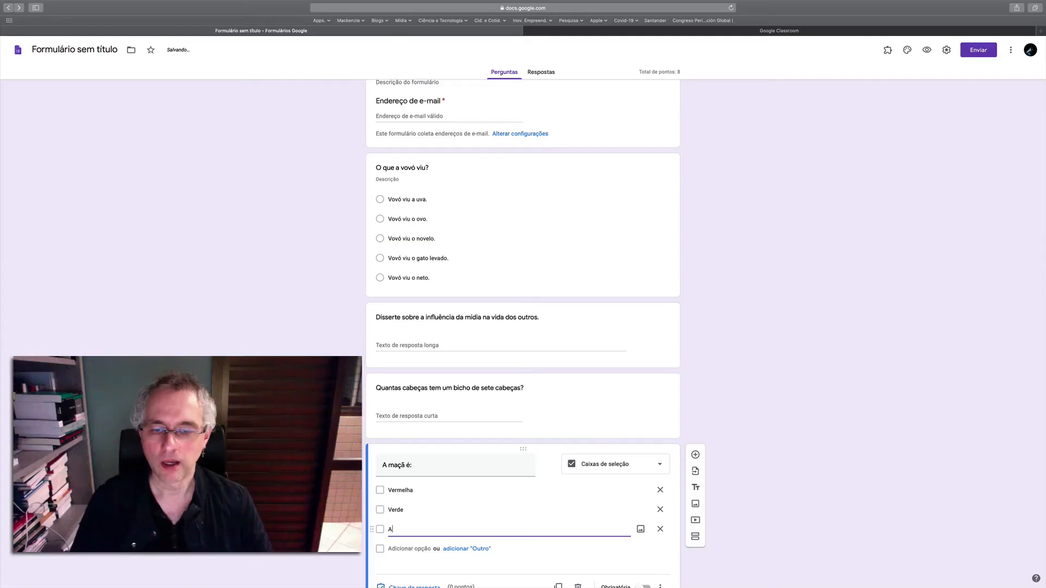
type("Amare")
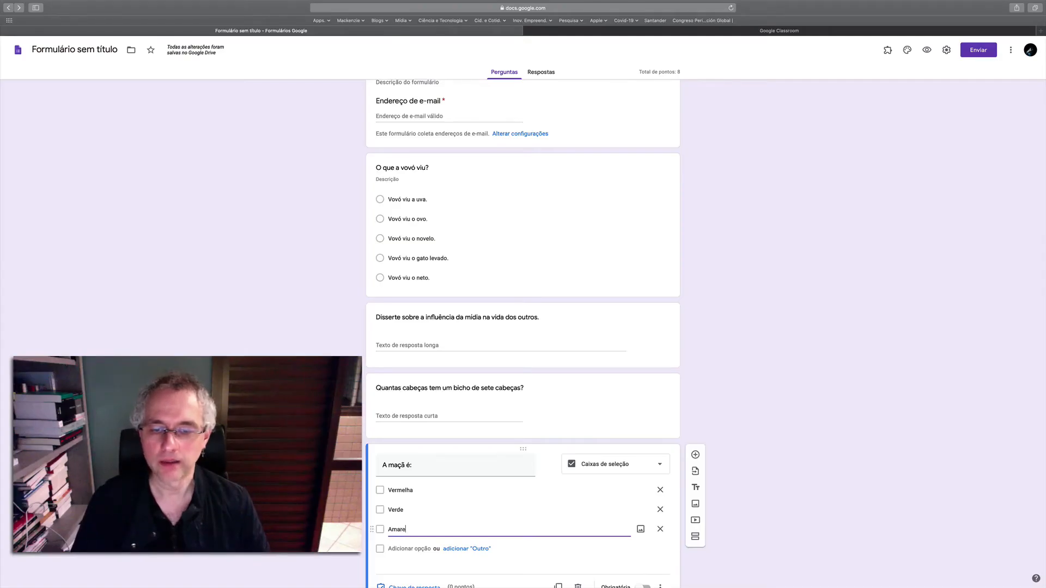
type("la")
key("Return")
type("Azu")
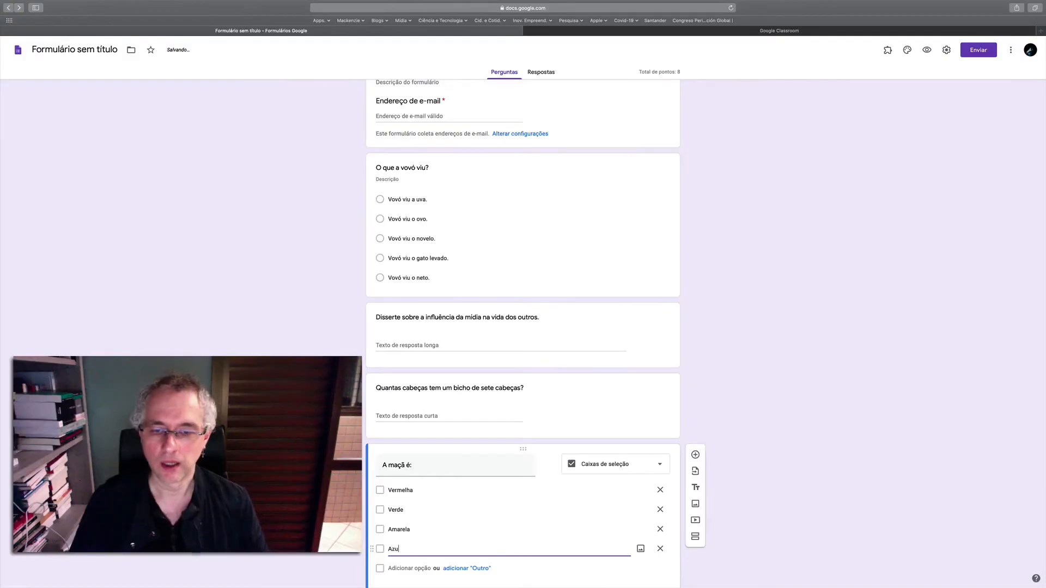
type("l")
key("Return")
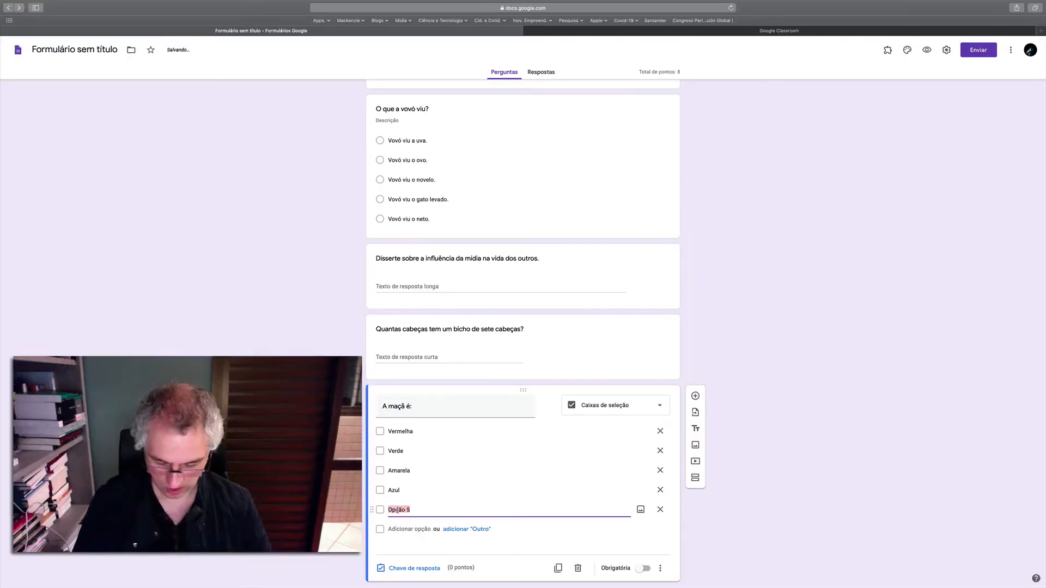
type("Roxa")
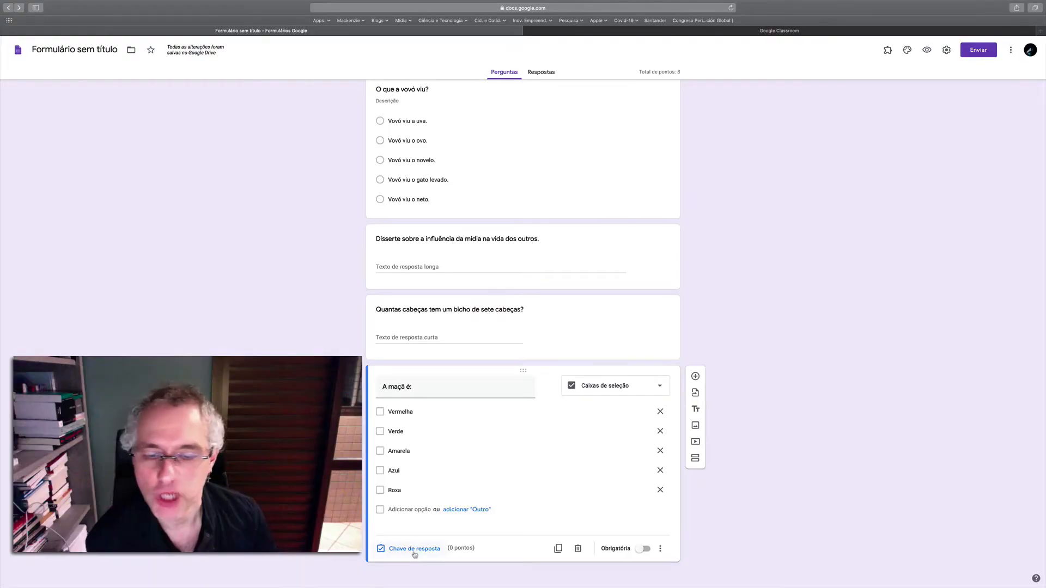
- Assign 2 points to the "A maçã é:" question in its answer key
left_click(411, 548)
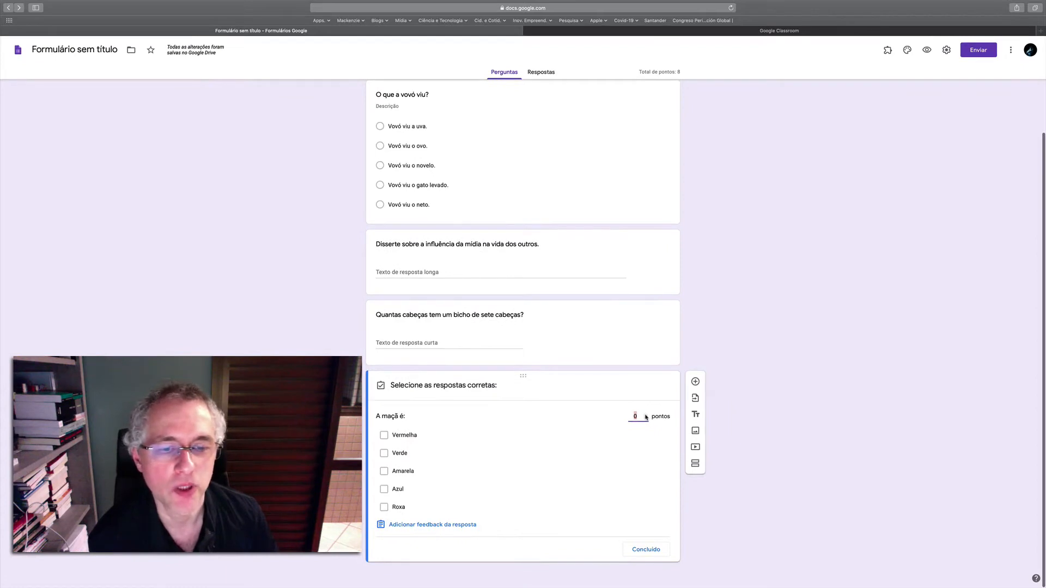
type("2")
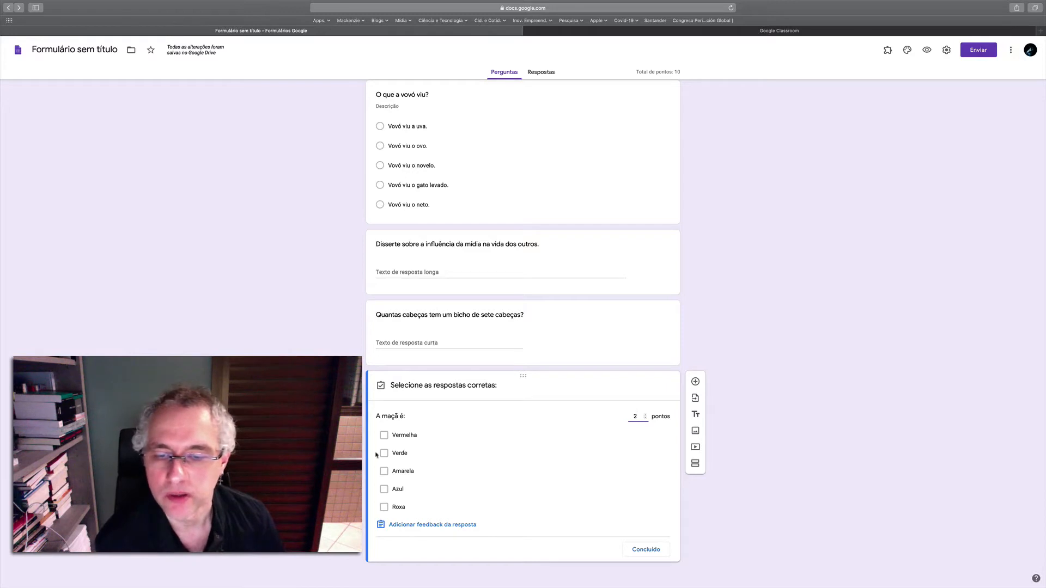
left_click(384, 435)
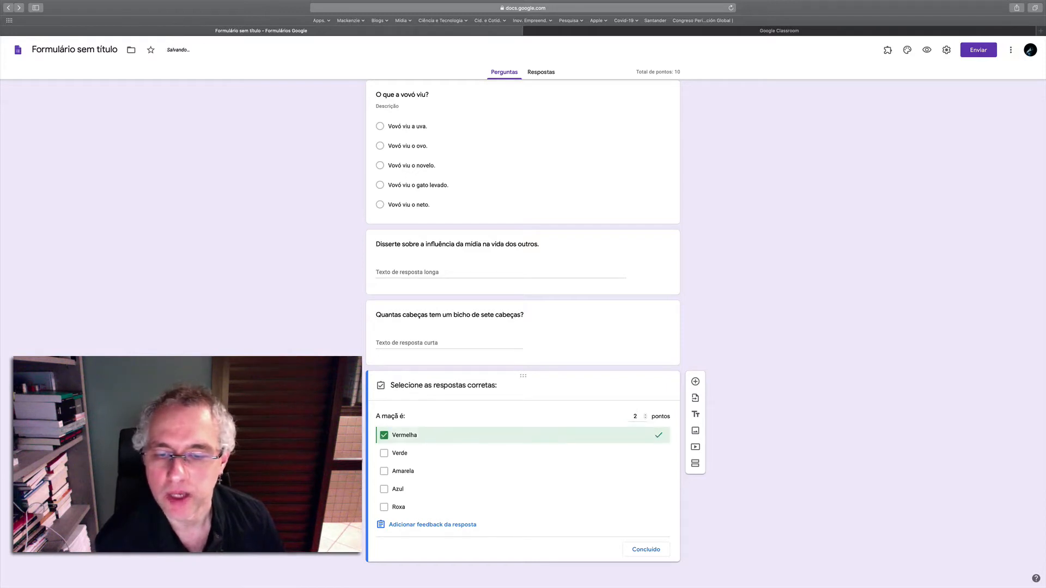
left_click(384, 453)
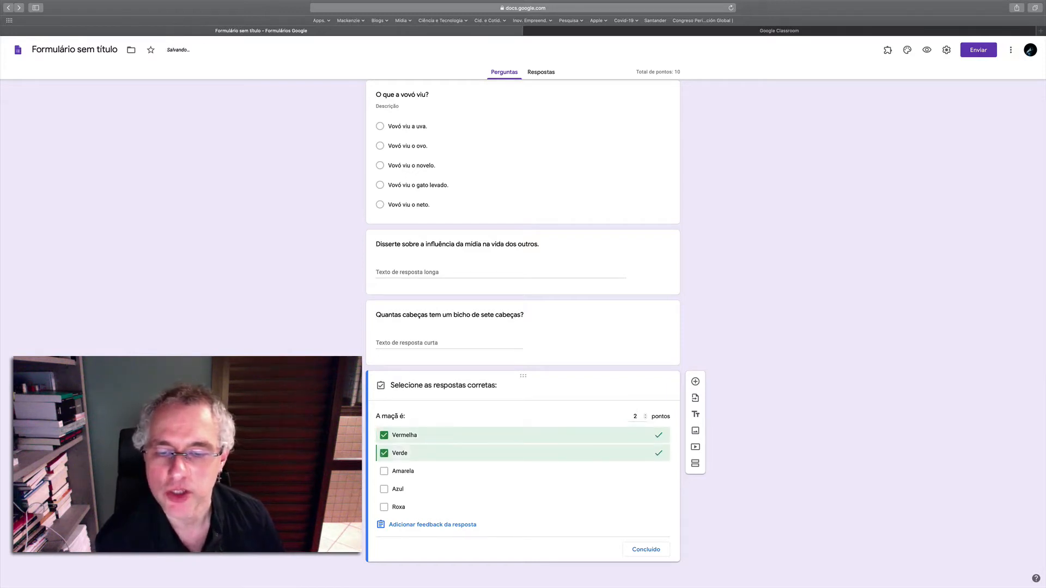
left_click(384, 453)
left_click(384, 436)
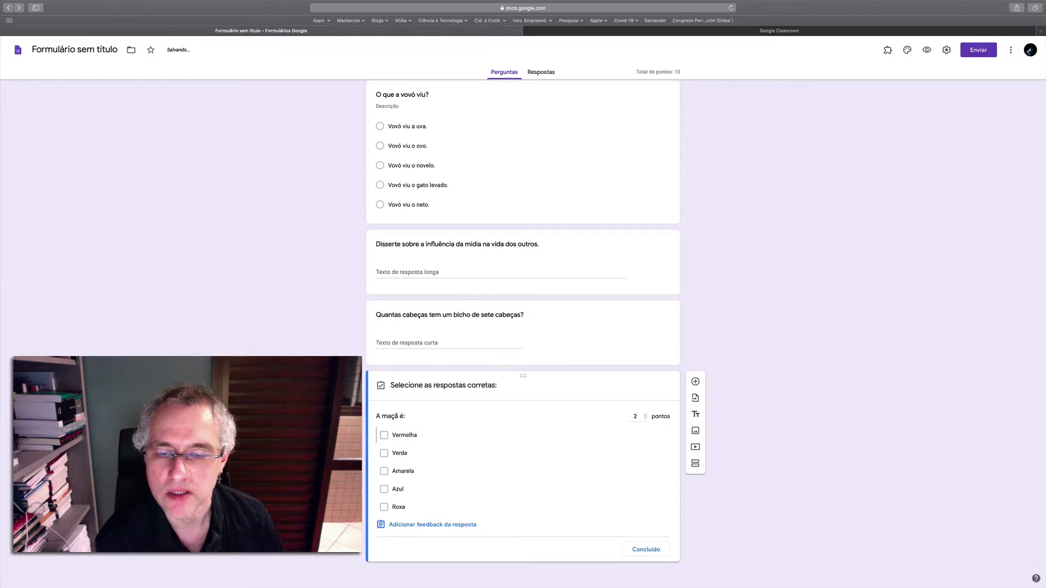
- Mark "Azul" and "Roxa" as the correct answers of the "A maçã é:" question
left_click(384, 489)
left_click(384, 507)
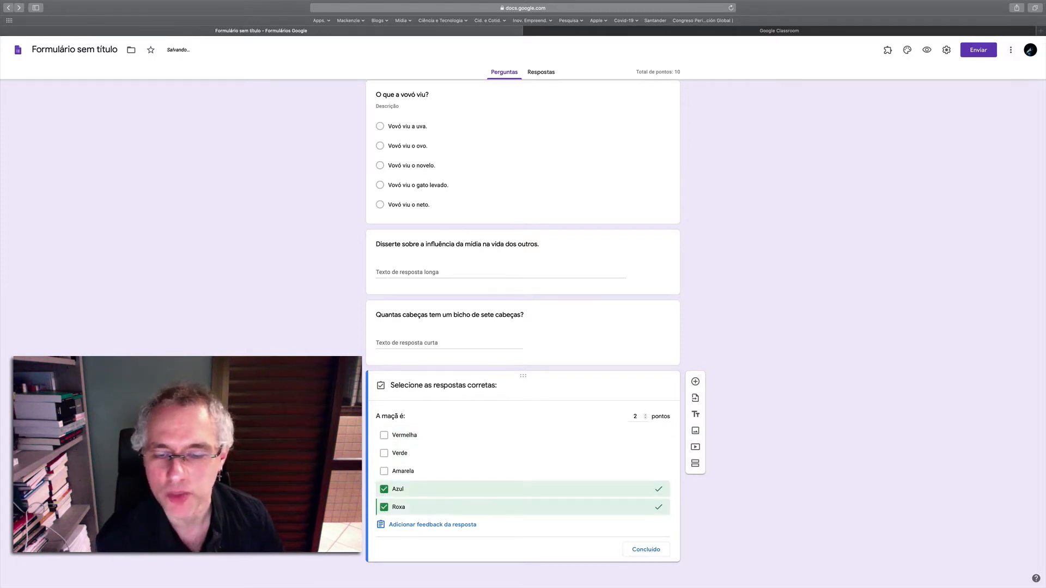
- Save "Azul e roxa pq a maçã é minha." as the feedback for incorrect answers and finish the answer key
left_click(440, 525)
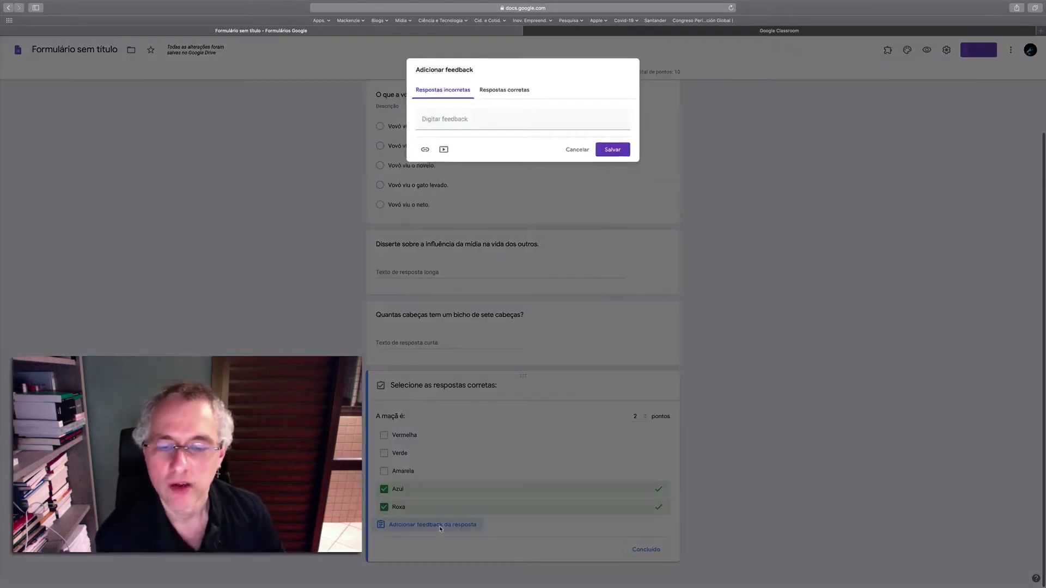
left_click(487, 117)
type("Azul")
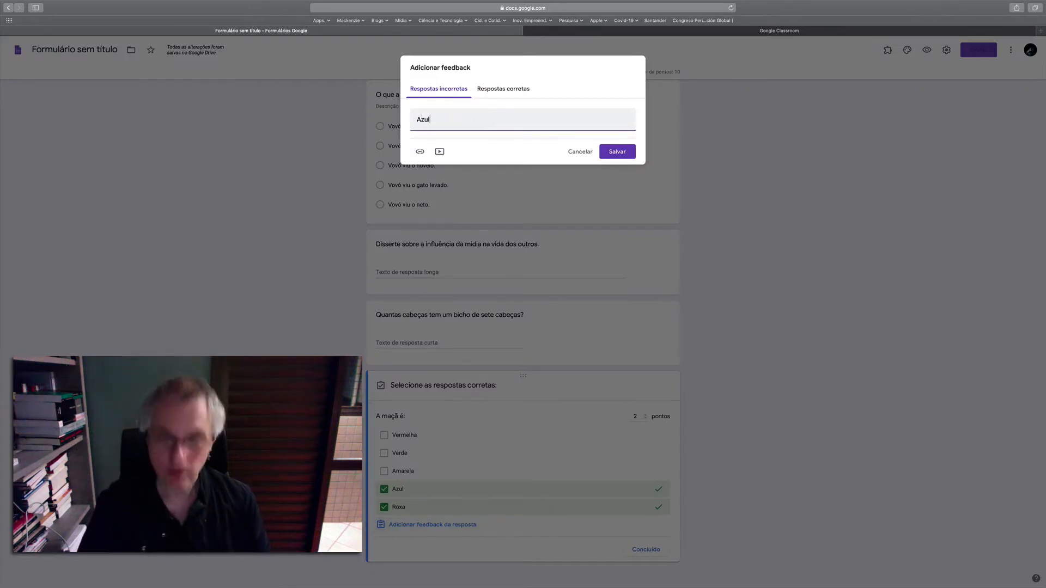
type(" e roxa p")
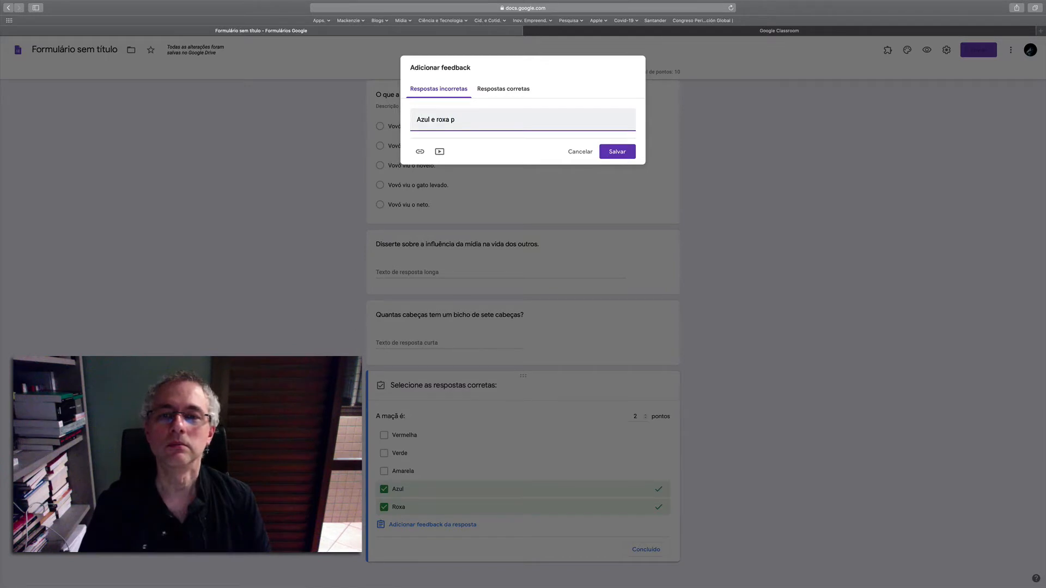
type("q a maç")
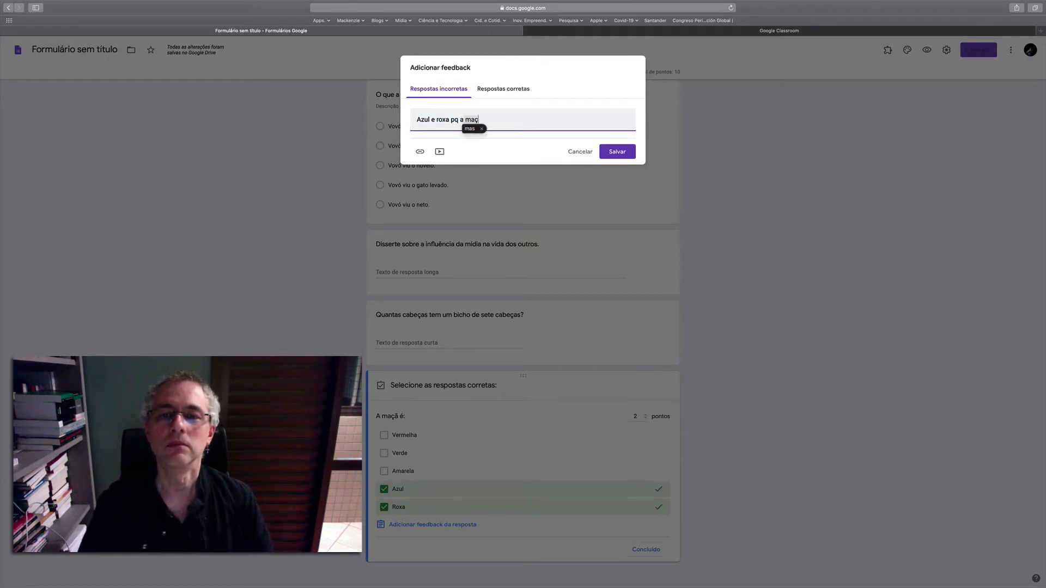
type("ã é minha.")
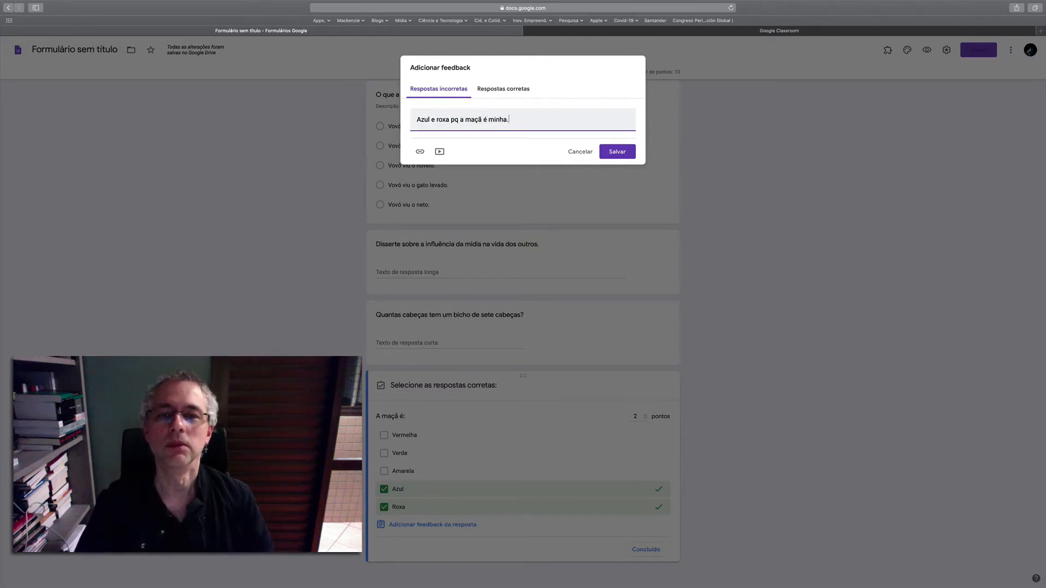
left_click(619, 153)
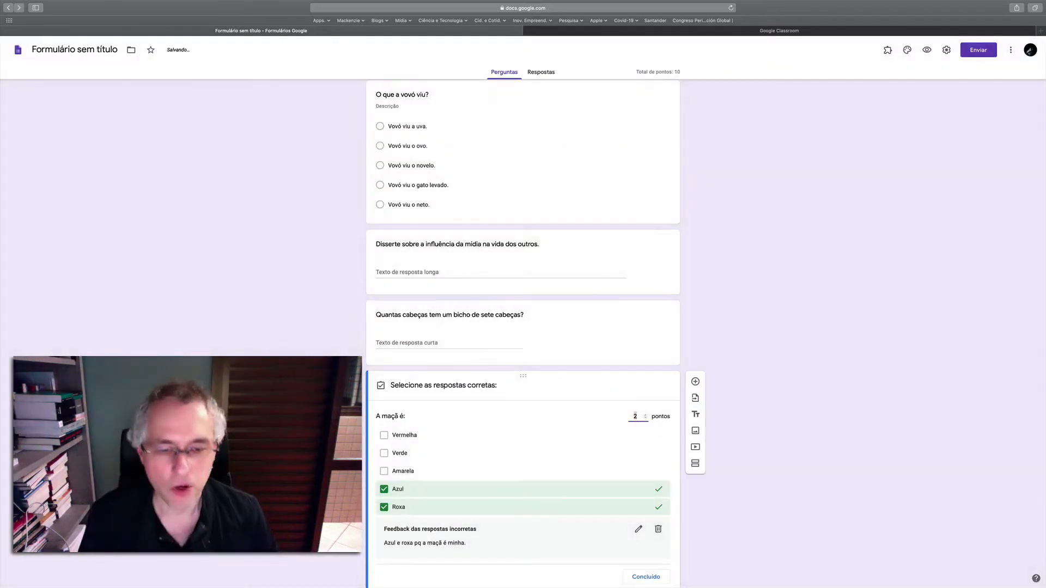
left_click(645, 575)
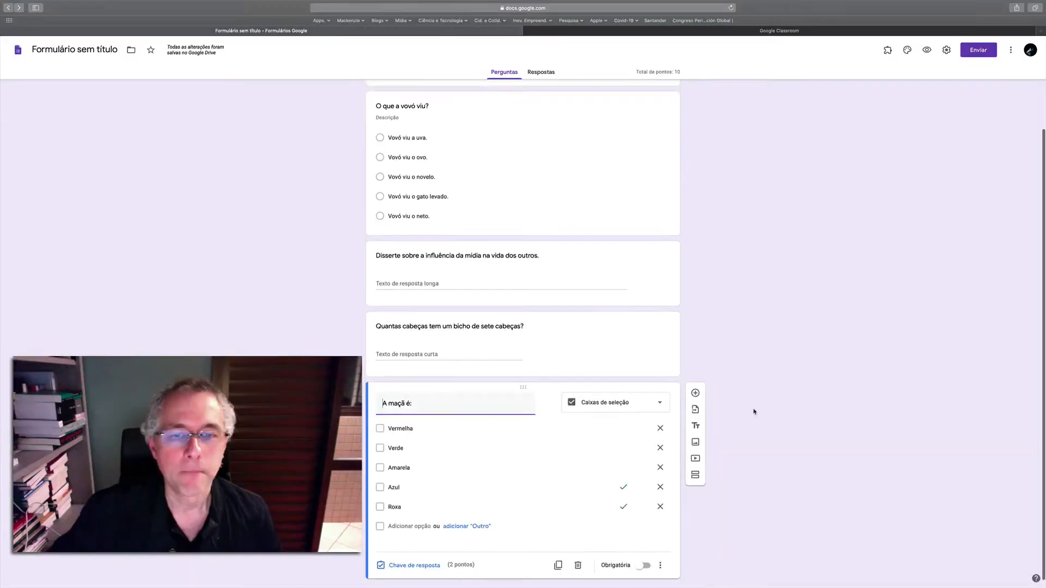
- Preview the test as respondents see it, check its questions and points, and return to the form editor
scroll(754, 412, "up", 3)
scroll(754, 411, "down", 1)
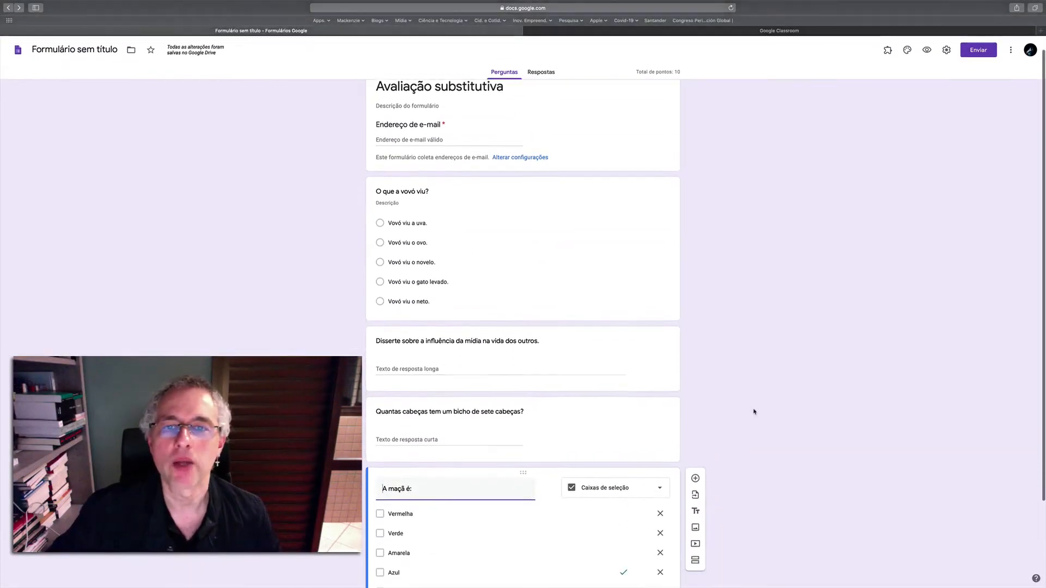
scroll(754, 411, "up", 1)
scroll(754, 412, "down", 3)
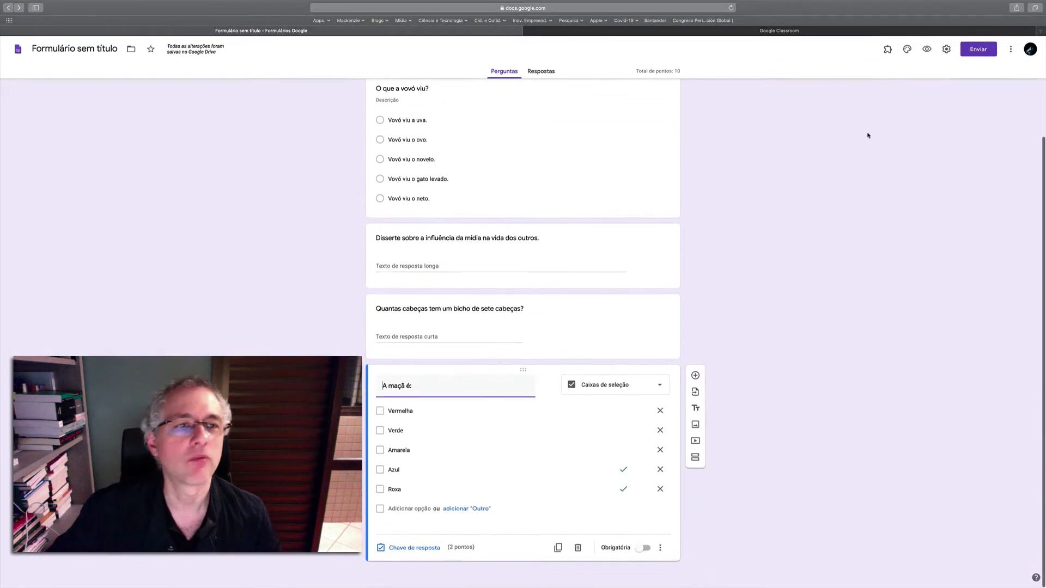
left_click(926, 49)
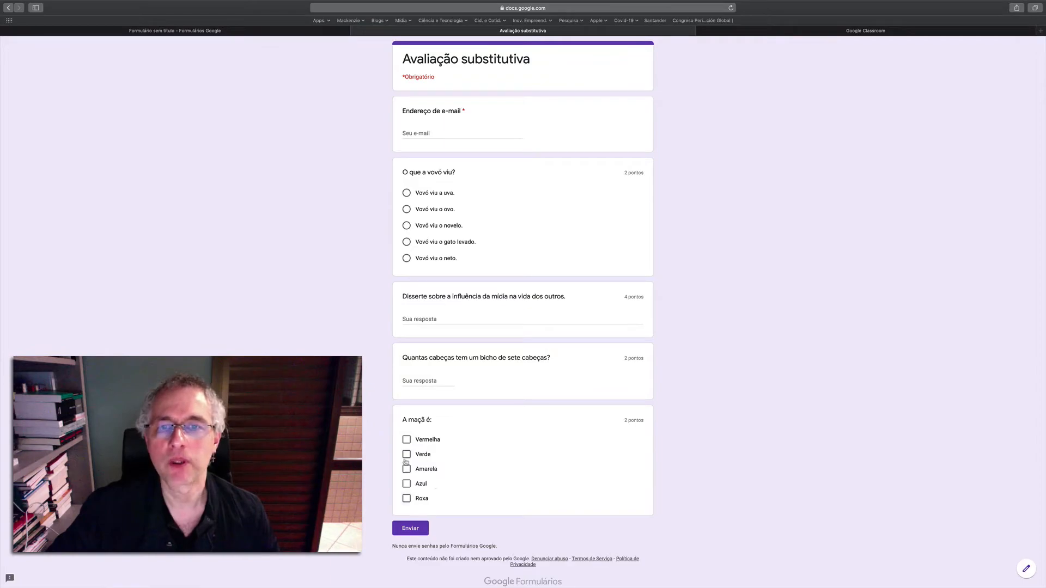
key("super+w")
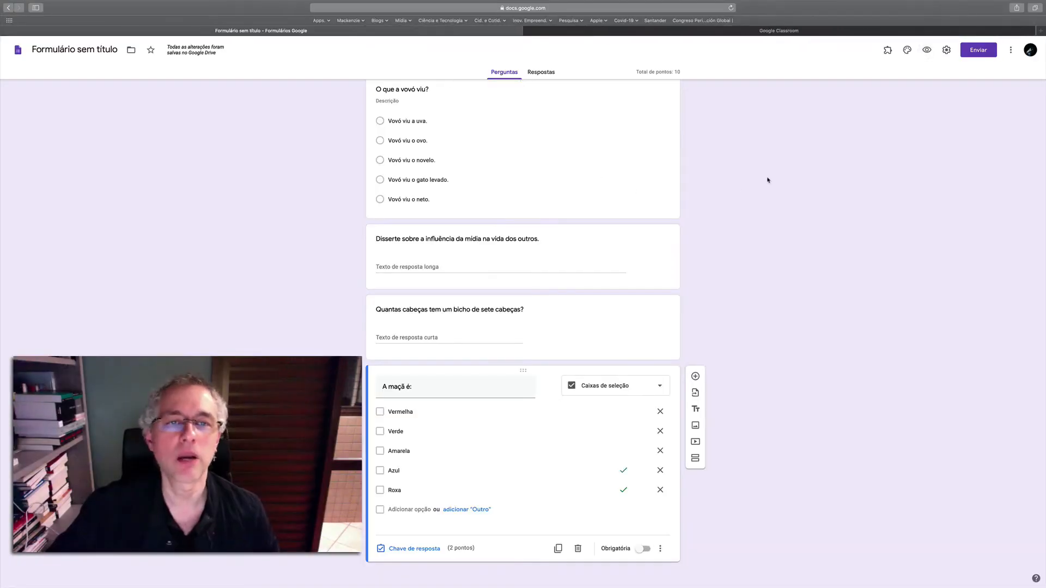
- Examine the additional display and ordering options available for the multiple-choice question "O que a vovó viu?"
scroll(775, 176, "up", 3)
scroll(775, 176, "down", 3)
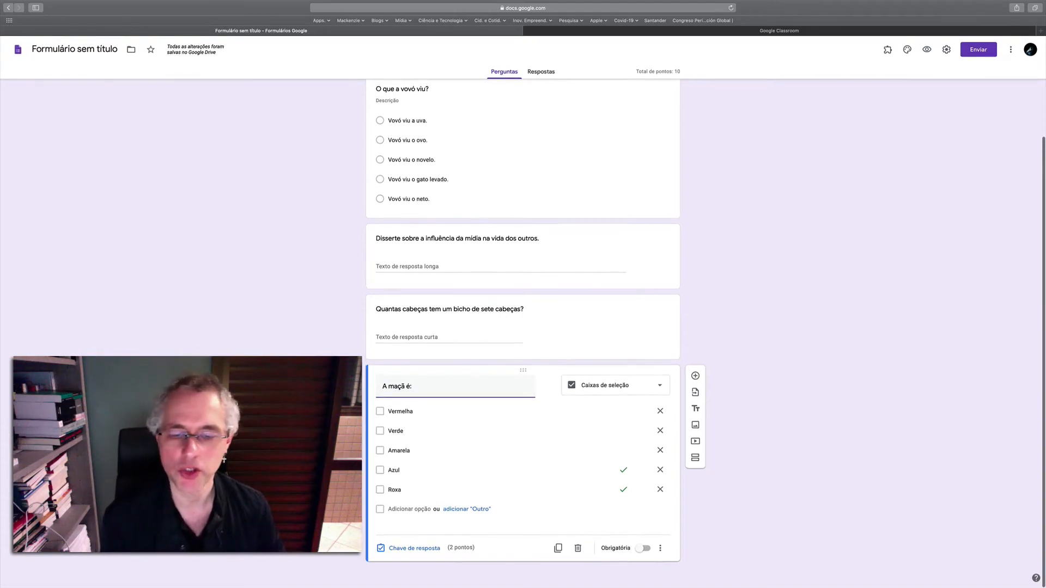
scroll(523, 332, "up", 3)
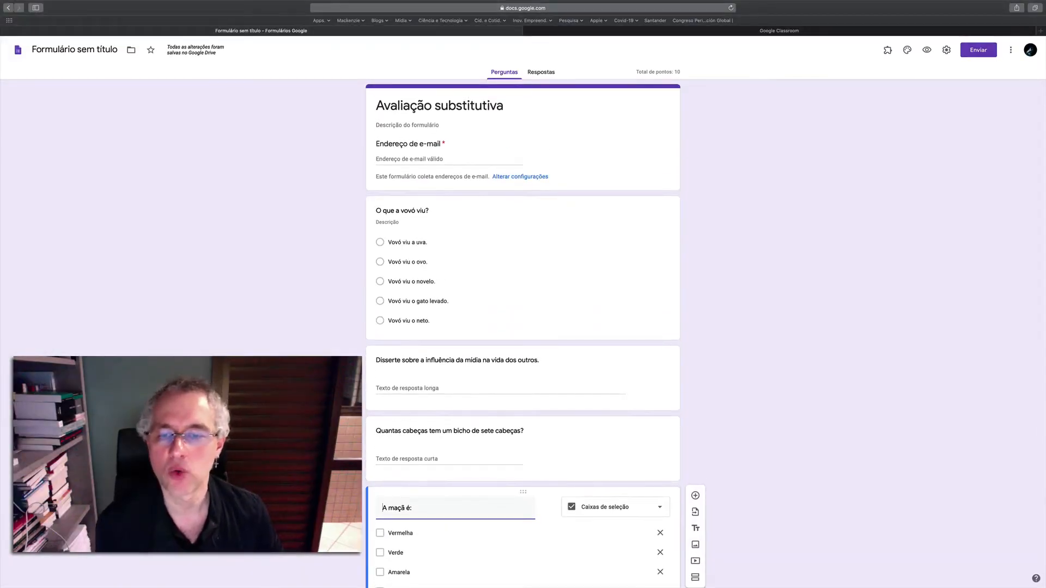
left_click(387, 337)
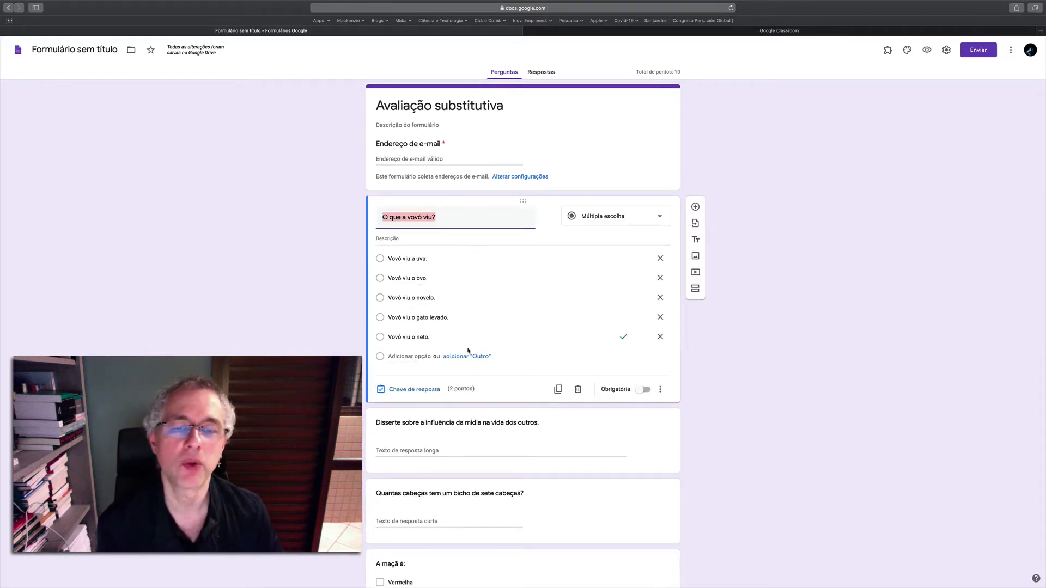
scroll(469, 349, "down", 3)
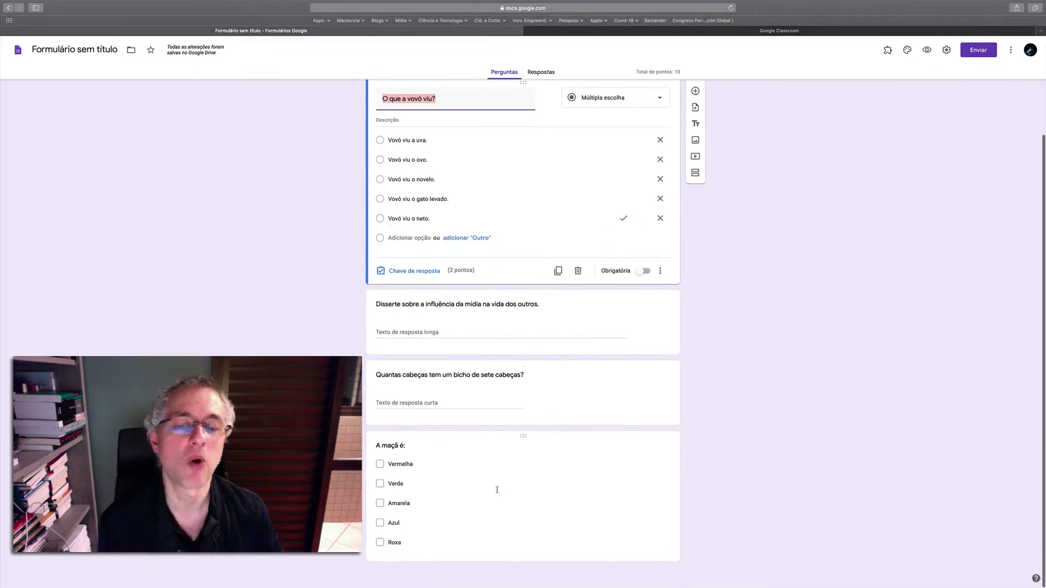
left_click(660, 272)
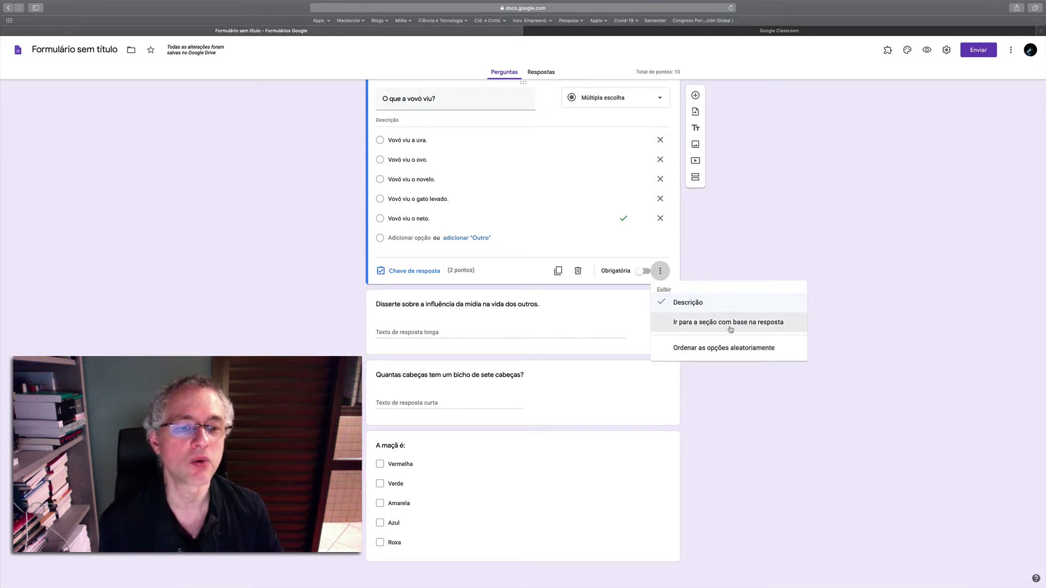
left_click(825, 327)
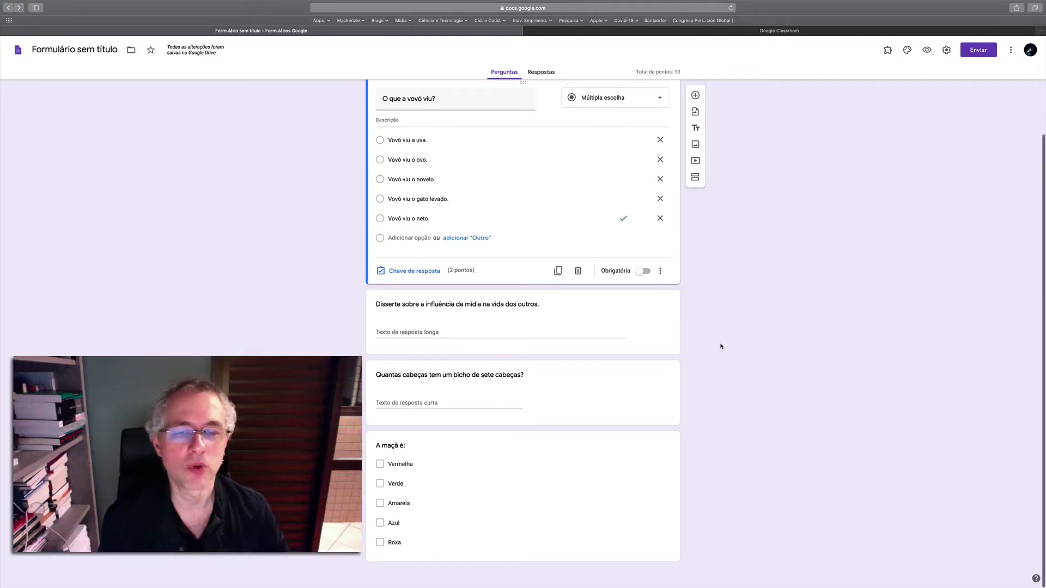
left_click(660, 270)
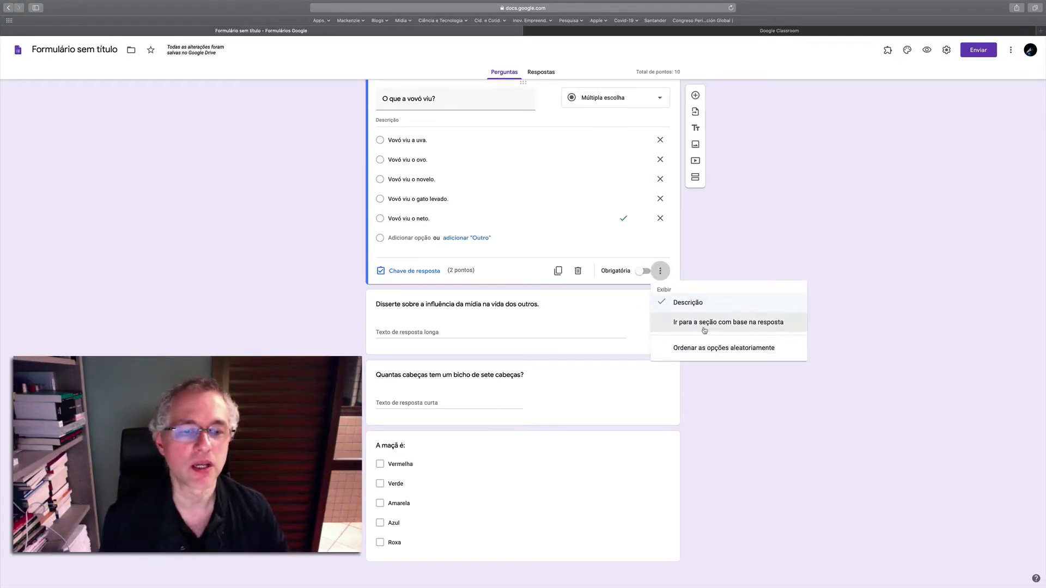
left_click(717, 254)
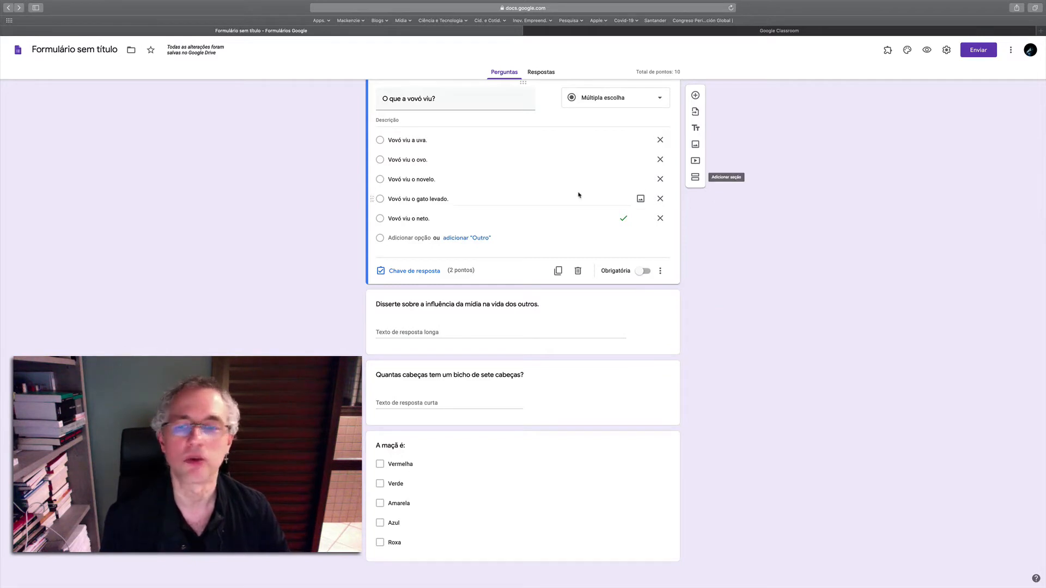
- Add a new section directly after the "O que a vovó viu?" question
left_click(697, 178)
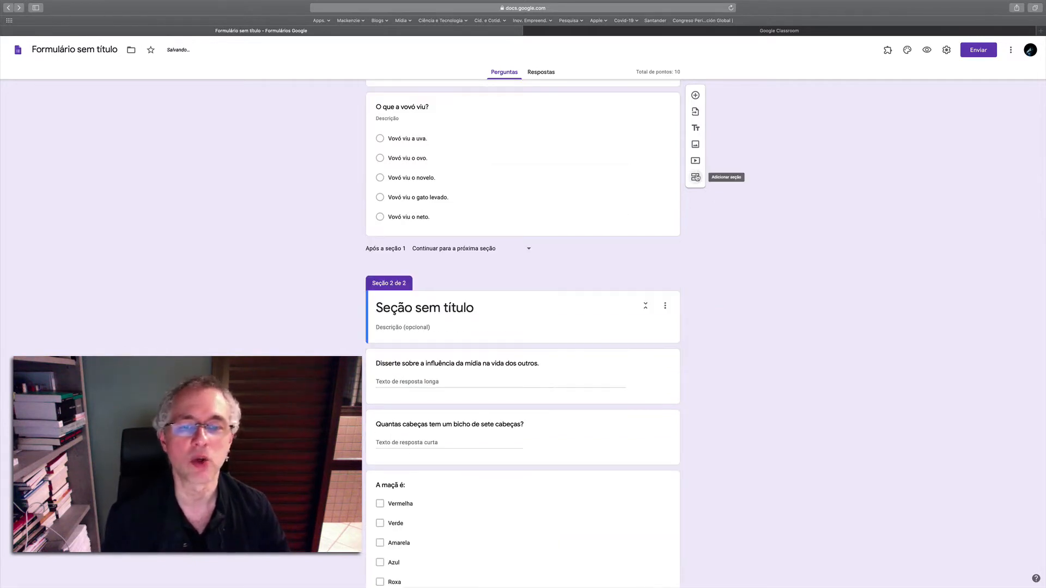
scroll(730, 293, "down", 2)
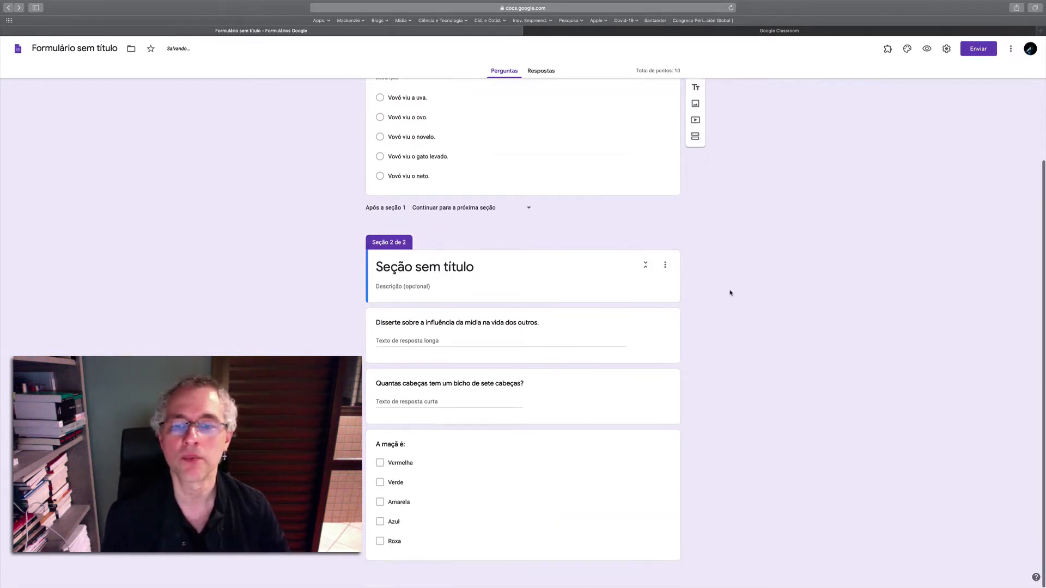
- Add another section directly after the "Quantas cabeças tem um bicho de sete cabeças?" question
left_click(674, 423)
left_click(695, 463)
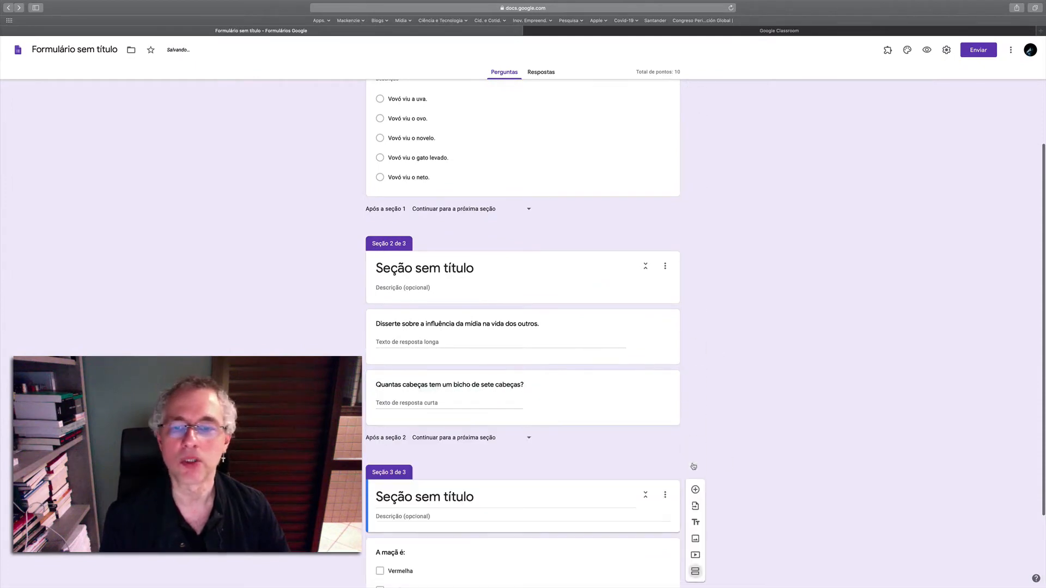
scroll(785, 450, "down", 2)
scroll(786, 451, "up", 1)
scroll(786, 451, "up", 2)
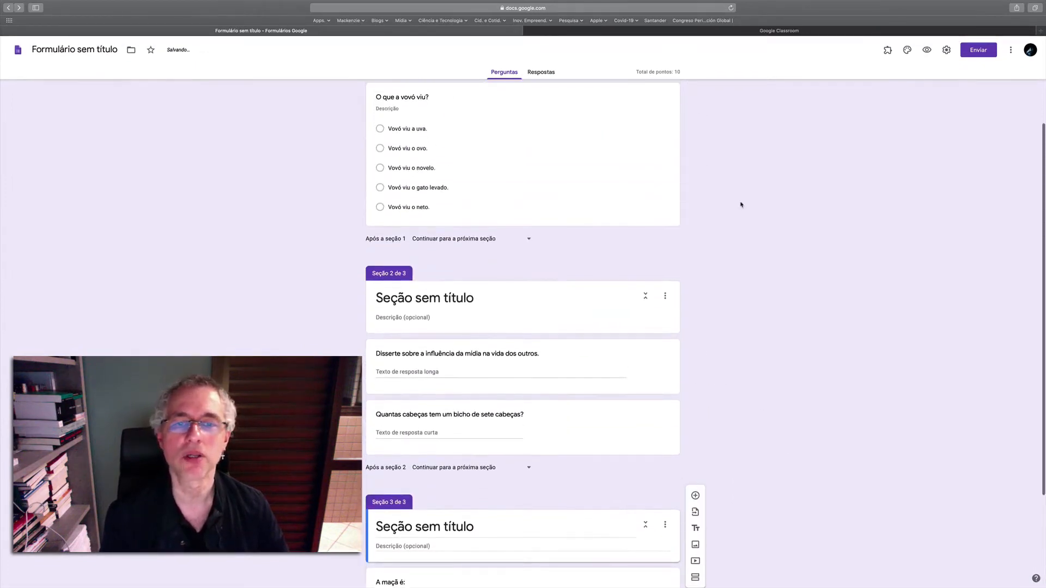
- Enable going to a section based on the answer for the question "O que a vovó viu?"
left_click(667, 223)
scroll(740, 227, "up", 1)
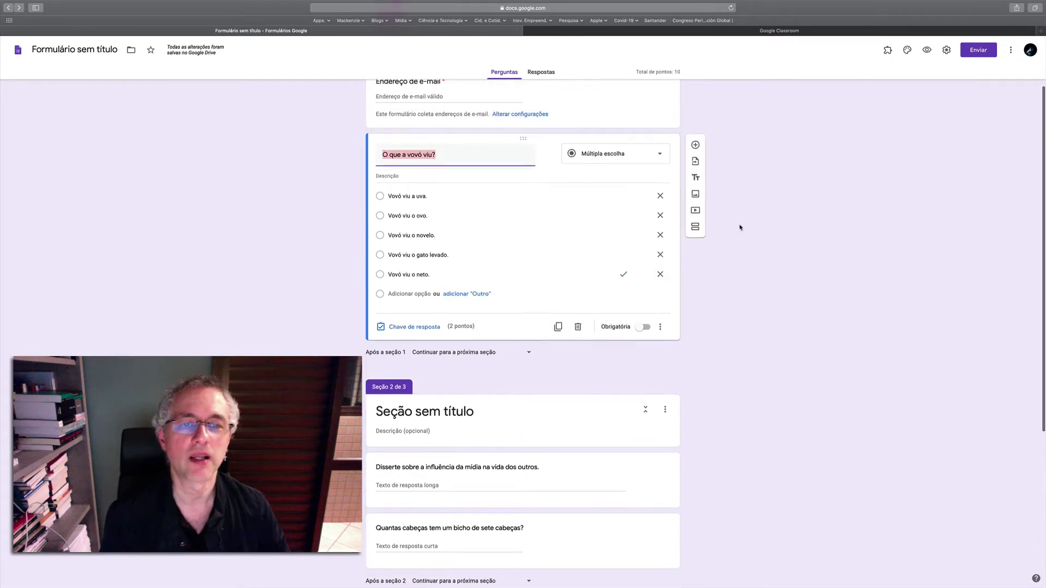
left_click(661, 331)
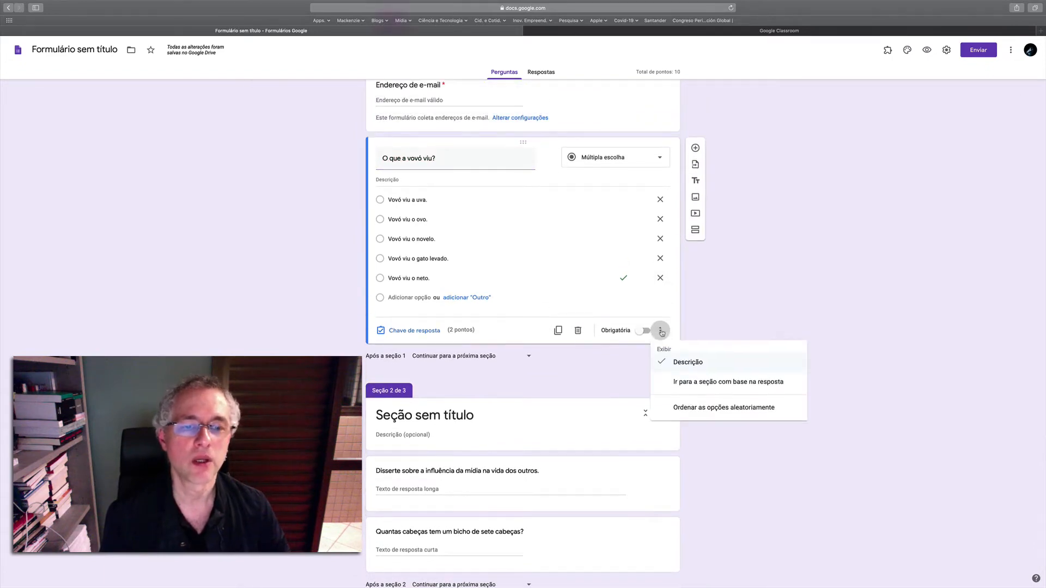
left_click(728, 383)
scroll(727, 378, "down", 1)
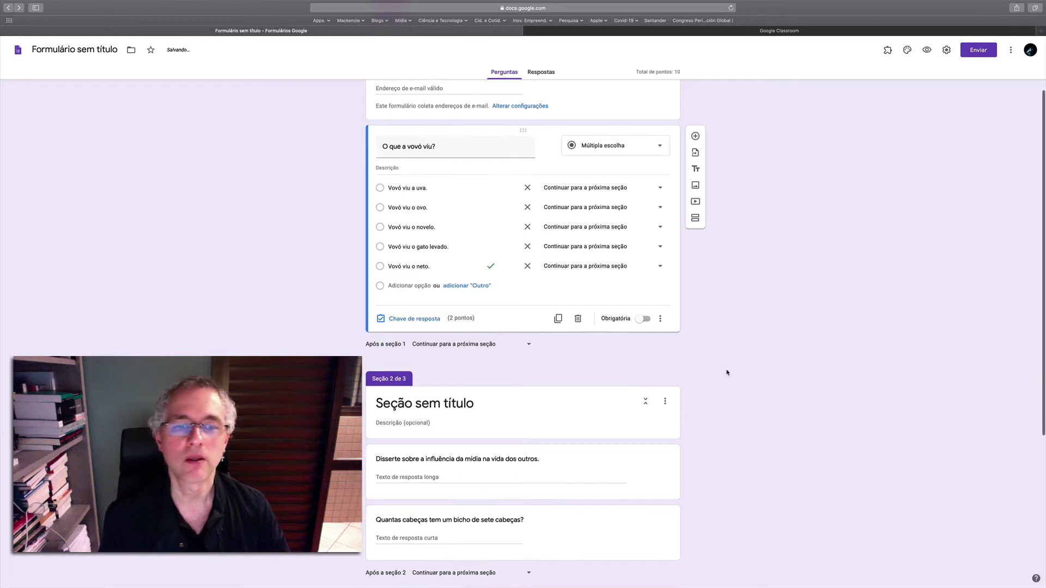
- Route the answer "Vovó viu o neto." to section 3 and review how the form's sections follow one another
scroll(642, 287, "down", 1)
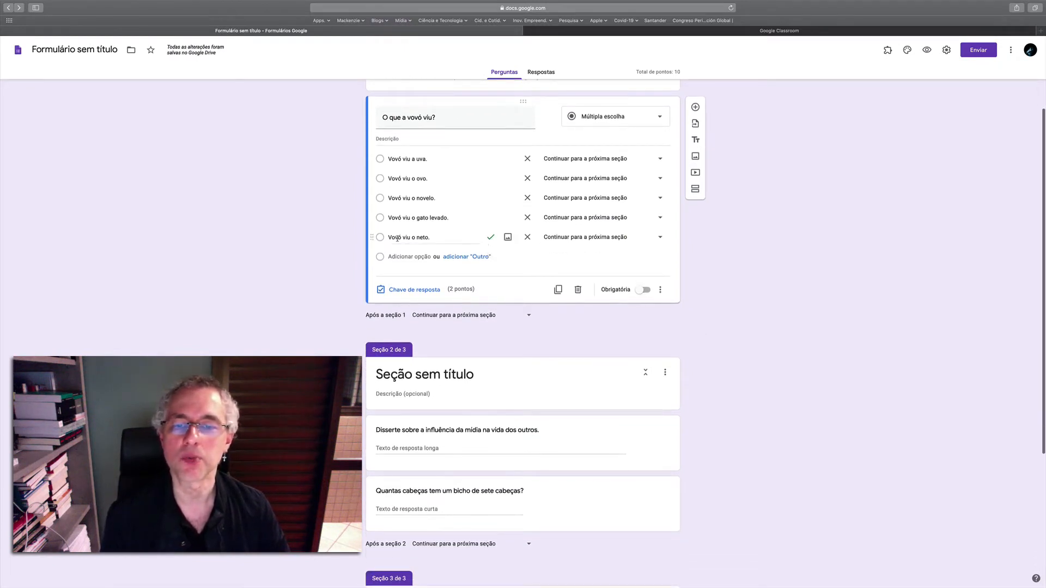
left_click(659, 237)
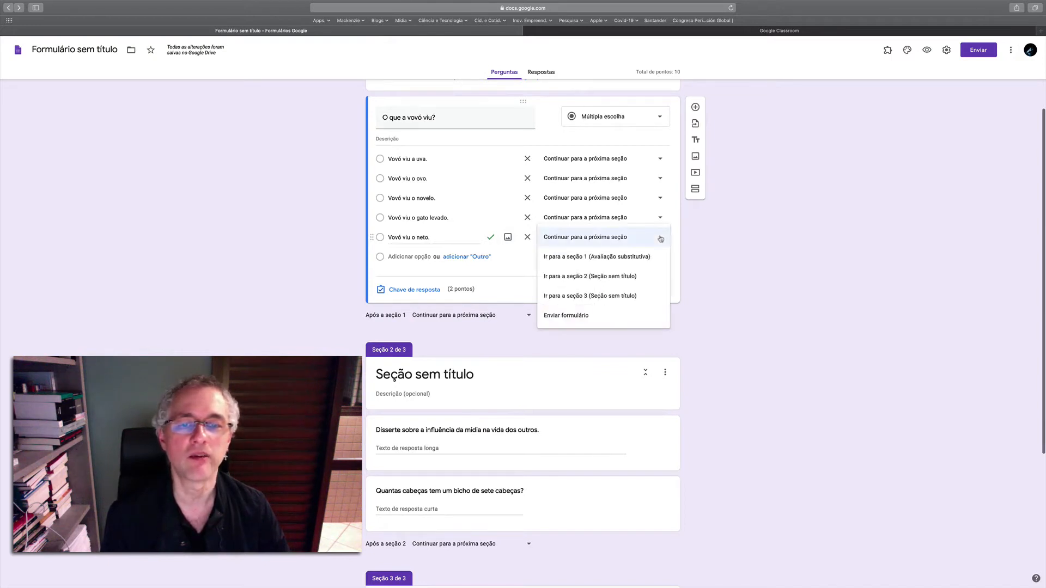
left_click(643, 294)
scroll(730, 283, "up", 2)
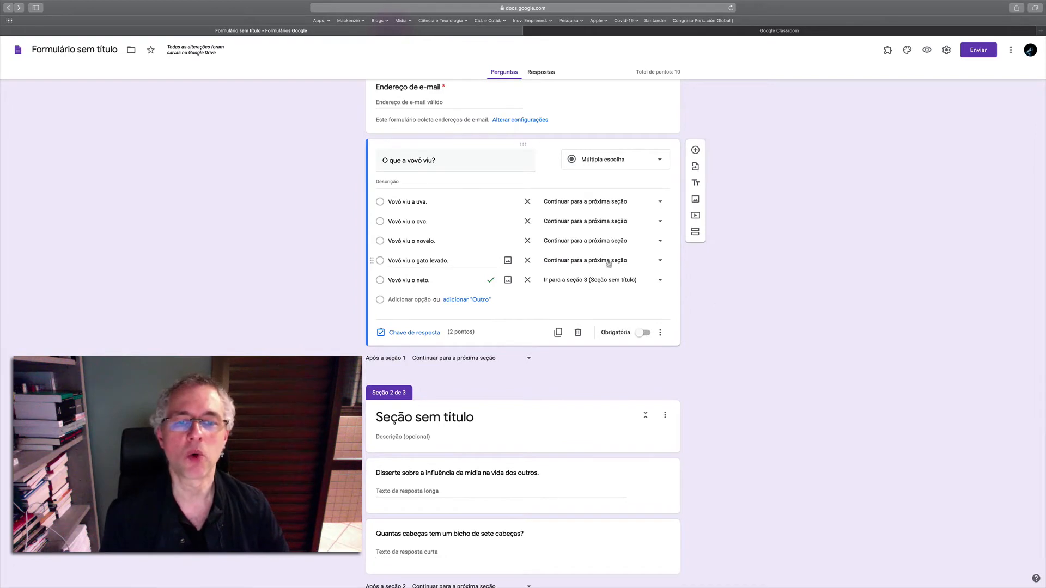
scroll(723, 305, "down", 3)
scroll(721, 309, "down", 1)
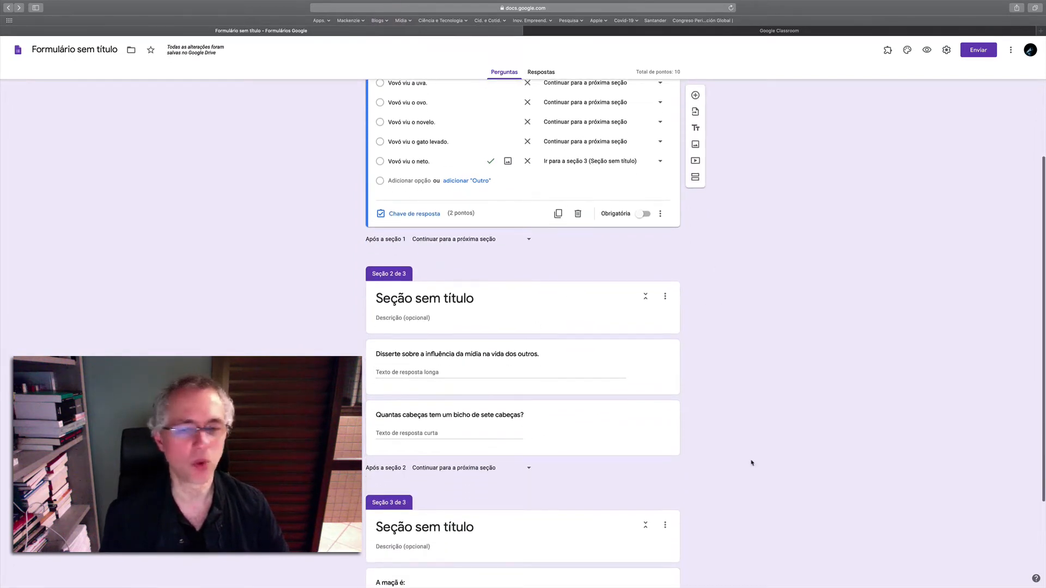
scroll(752, 462, "down", 4)
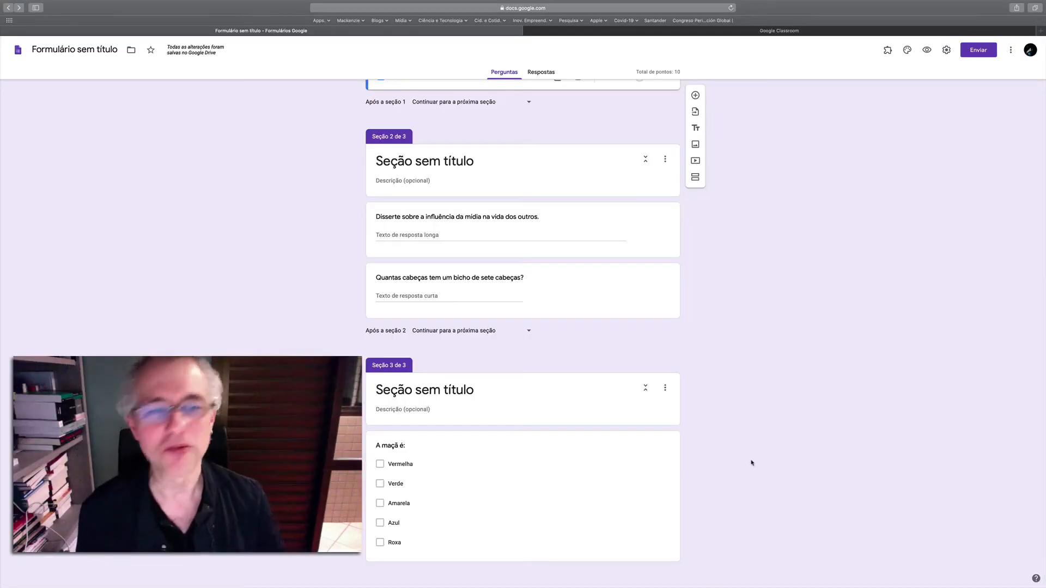
scroll(752, 463, "up", 5)
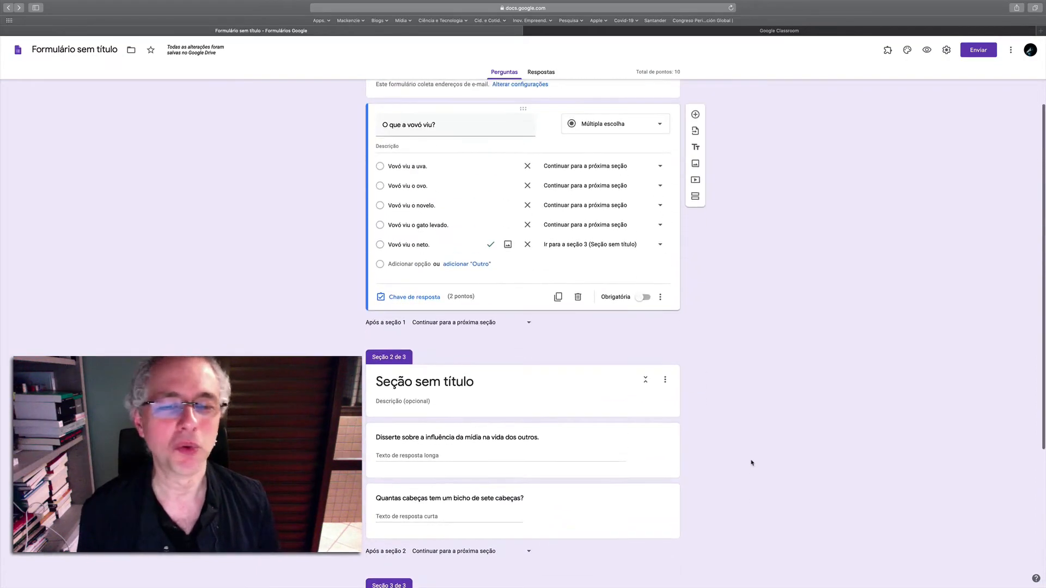
scroll(752, 463, "down", 5)
scroll(751, 460, "up", 1)
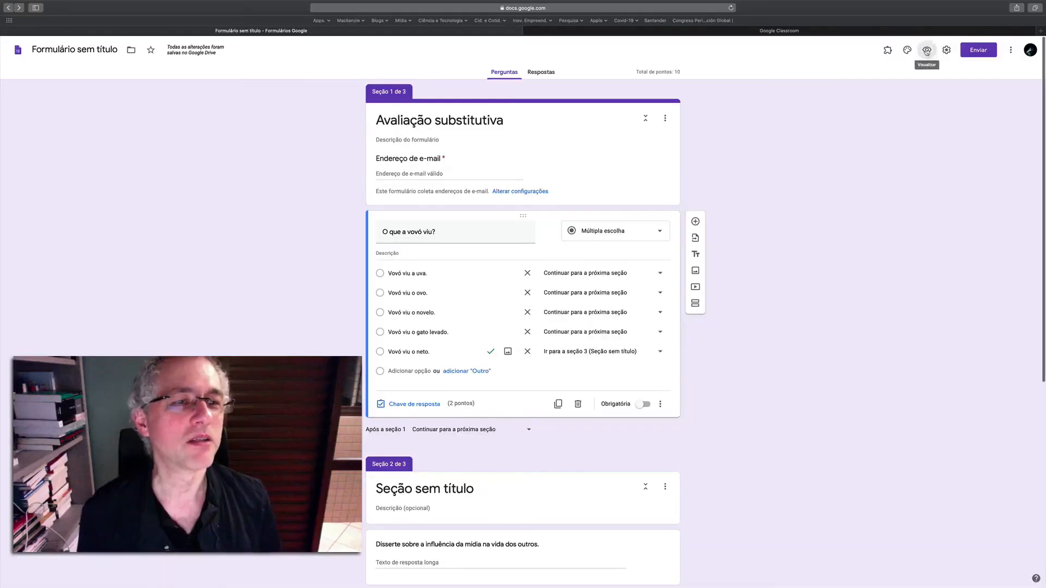
- Preview the test, choose the answer "Vovó viu o ovo.", and try to continue to the next section
left_click(926, 51)
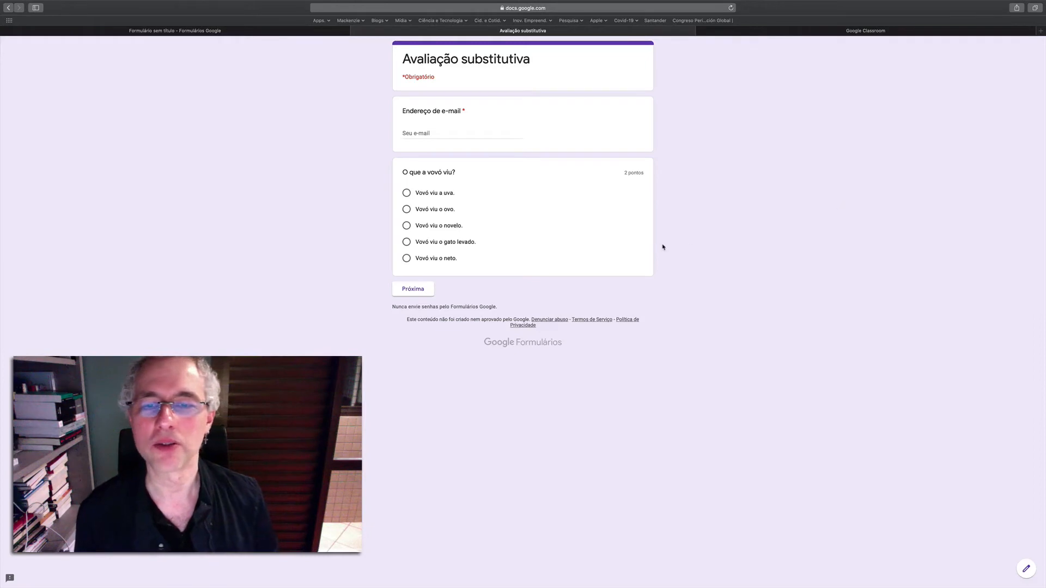
left_click(407, 211)
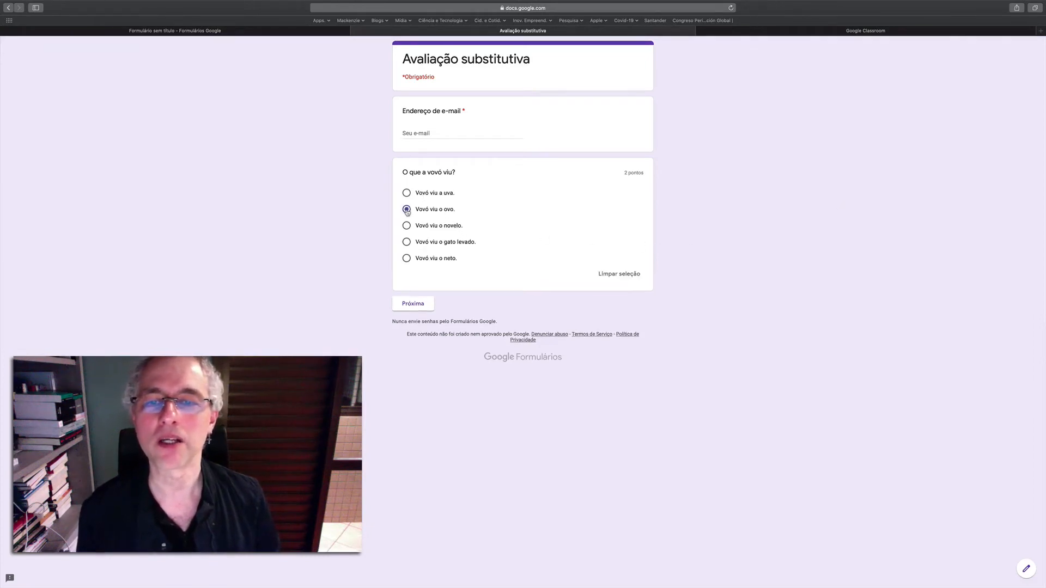
left_click(417, 305)
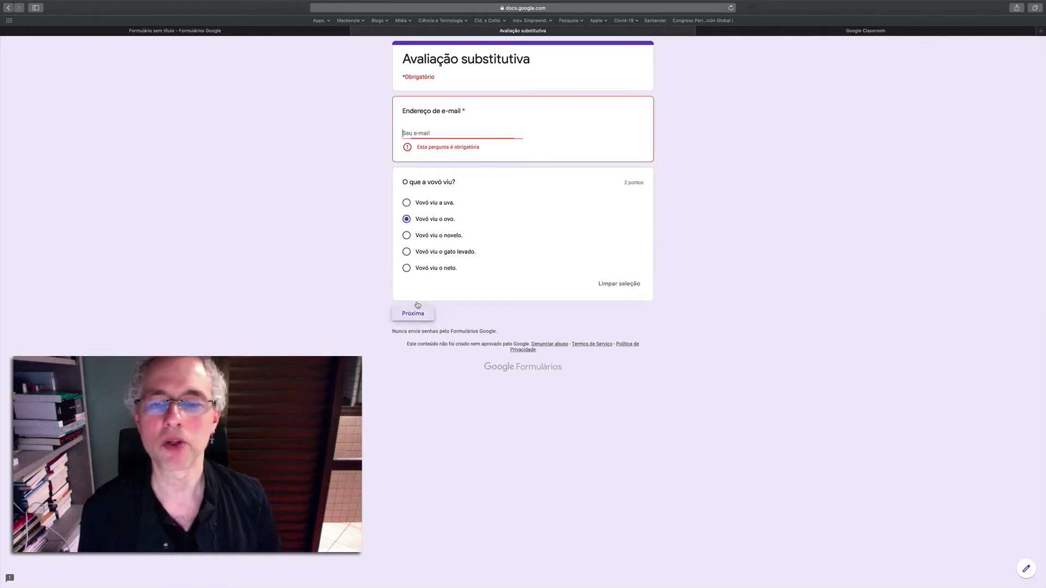
- Fill in the respondent's e-mail address in the preview and continue to the next section
left_click(421, 133)
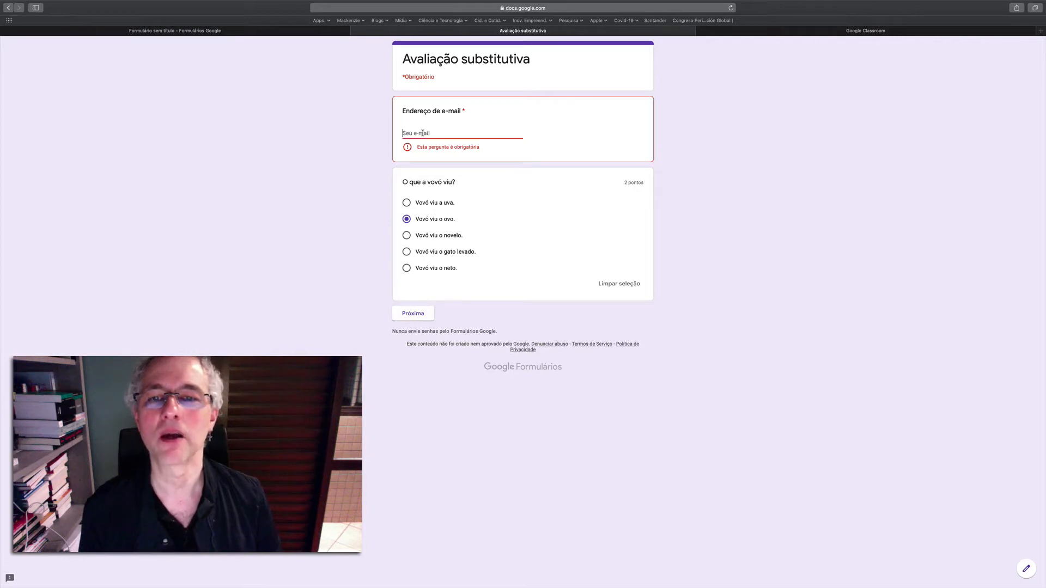
type("m")
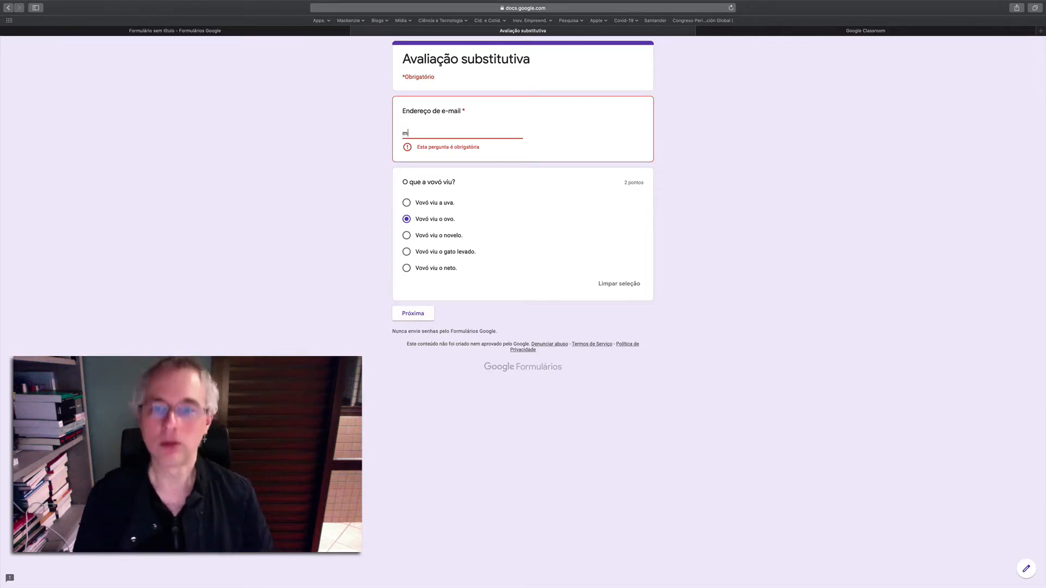
type("arcelope")
key("BackSpace")
key("BackSpace")
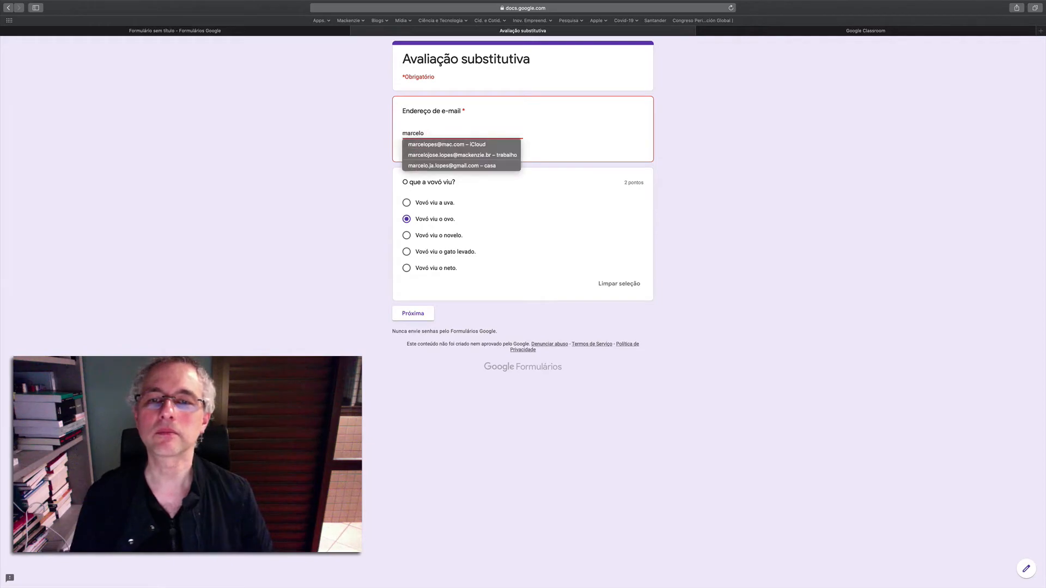
left_click(426, 145)
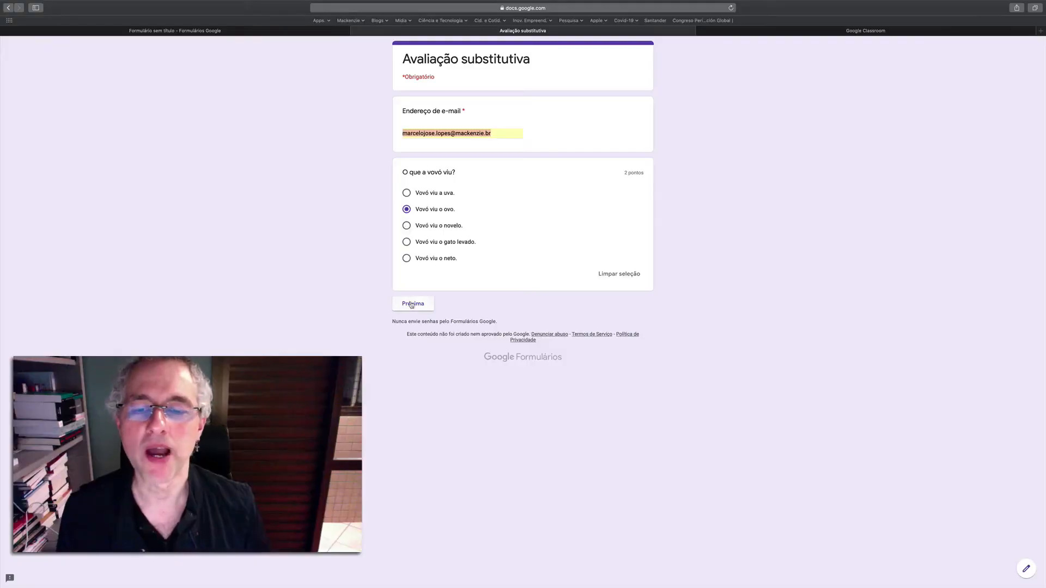
left_click(412, 304)
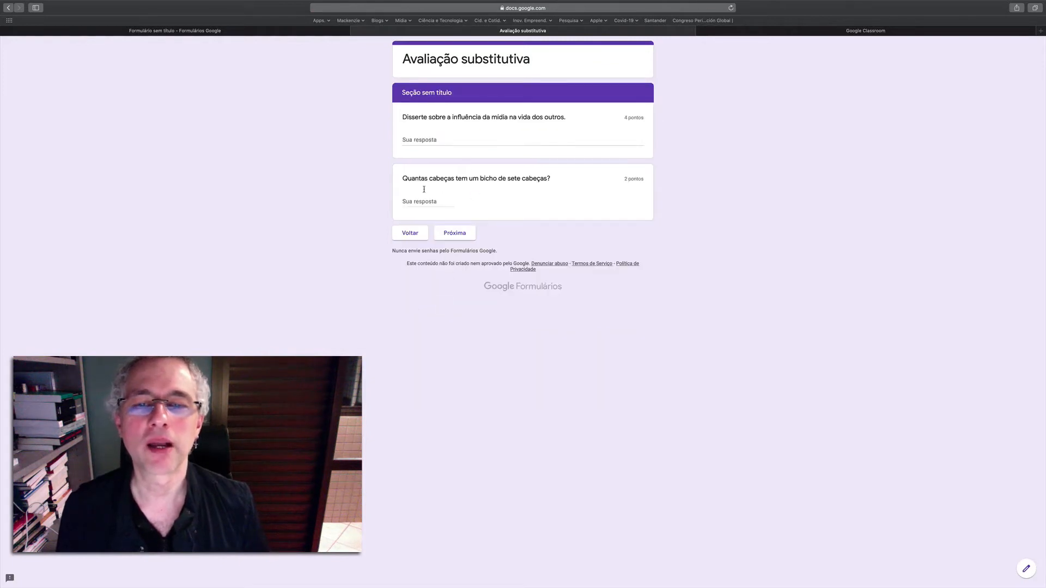
- Go back in the preview, test the branch for "Vovó viu o neto.", and close the preview
left_click(411, 232)
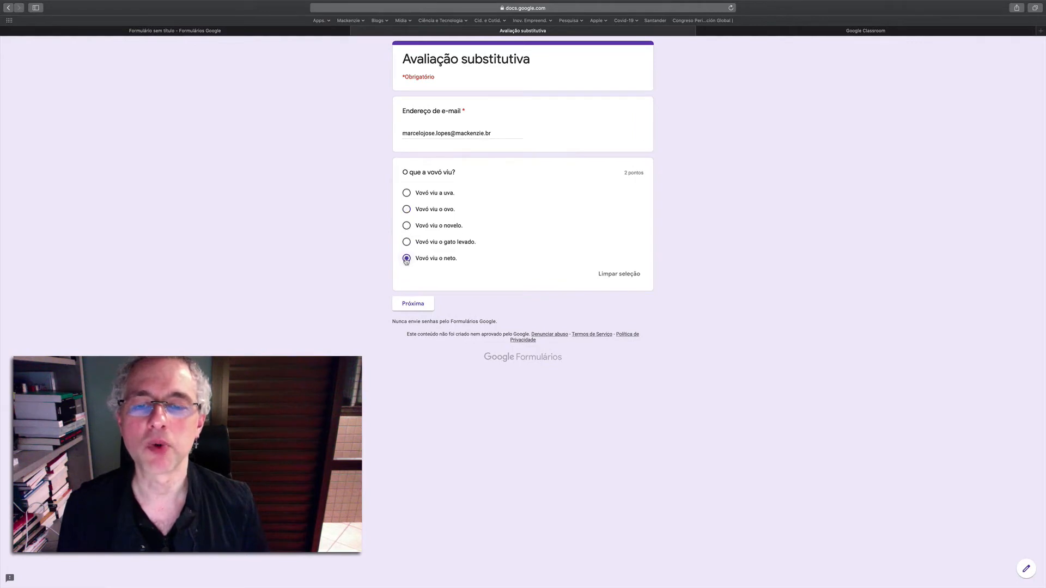
left_click(409, 306)
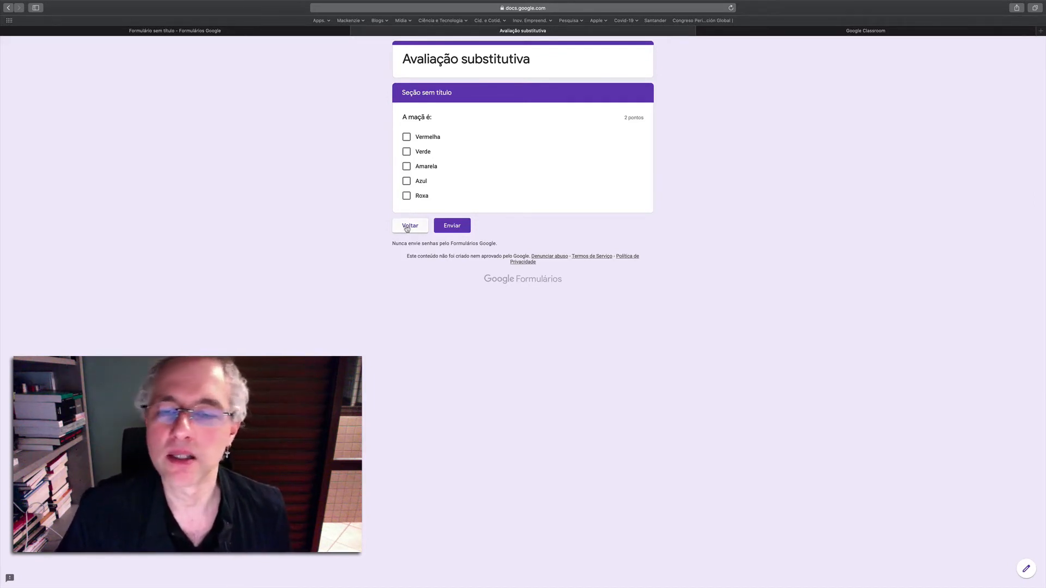
key("super+w")
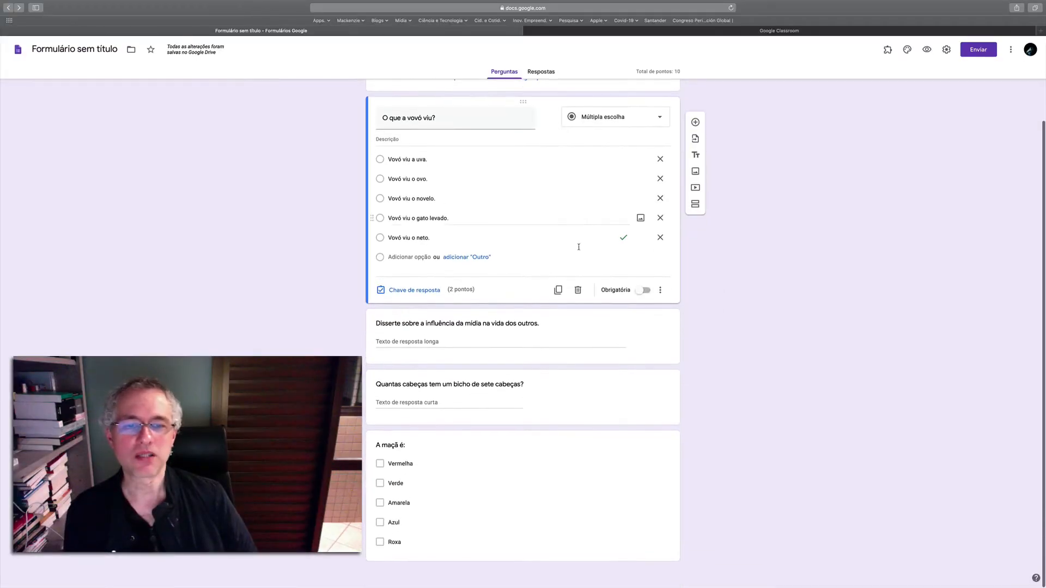
- Review the form without sections, preview it as respondents see it, and return to the editor
scroll(575, 407, "up", 2)
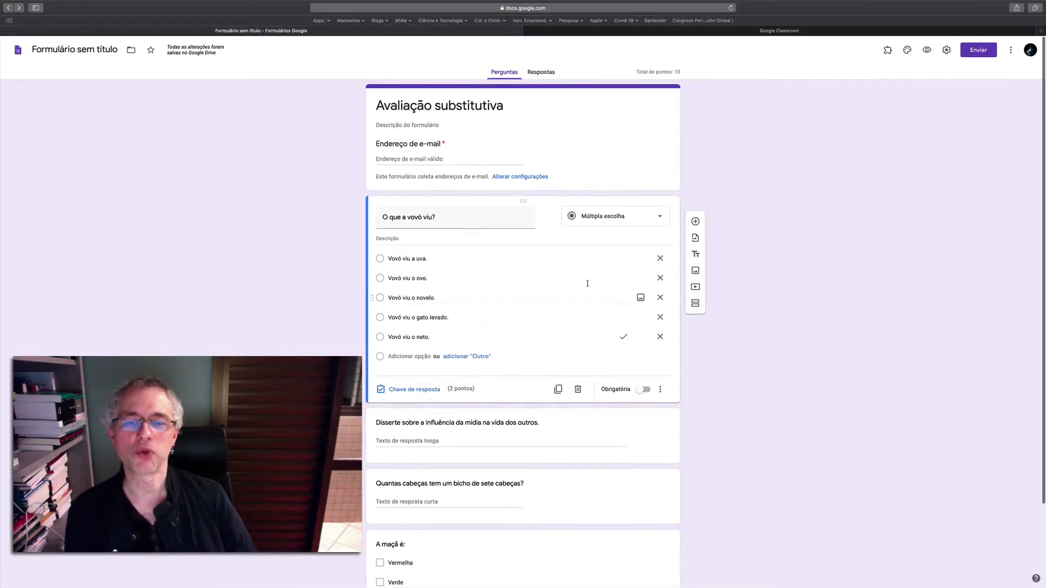
scroll(484, 423, "down", 2)
scroll(485, 423, "up", 2)
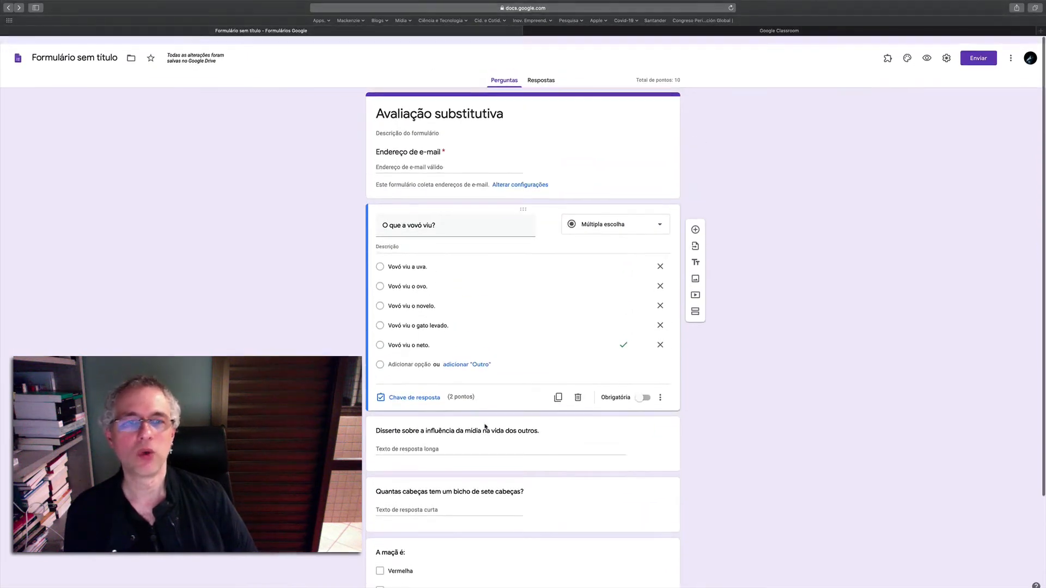
left_click(926, 49)
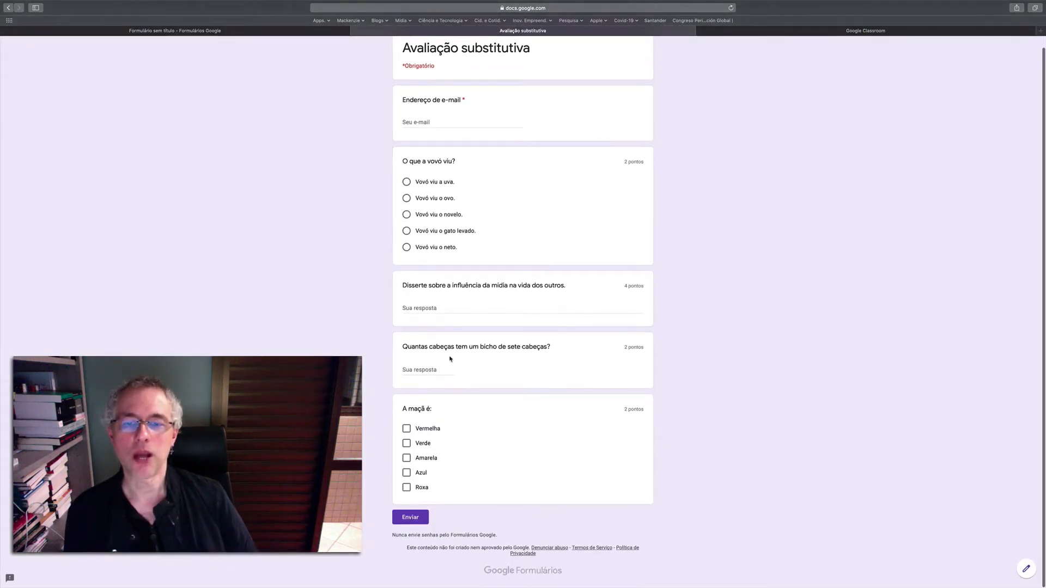
left_click(354, 31)
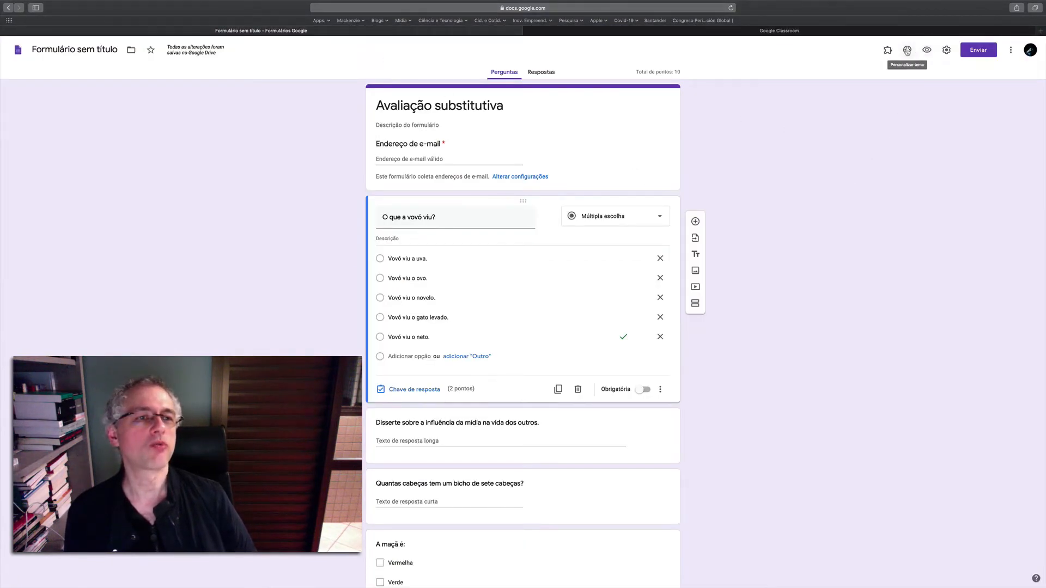
- Change the form's theme color to light blue and its background to the dark (Escuro) shade
left_click(907, 50)
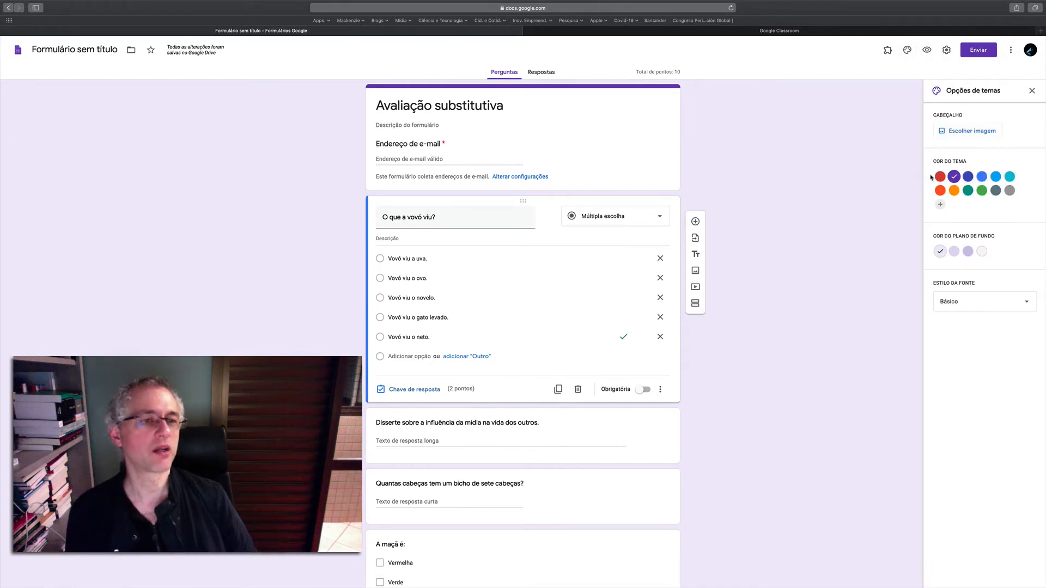
left_click(940, 176)
left_click(996, 176)
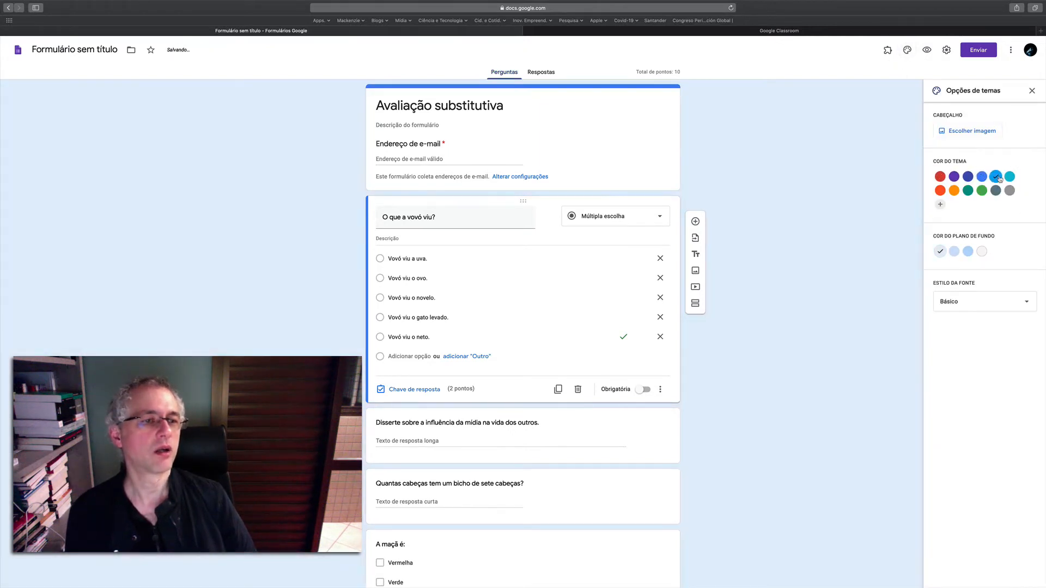
left_click(968, 252)
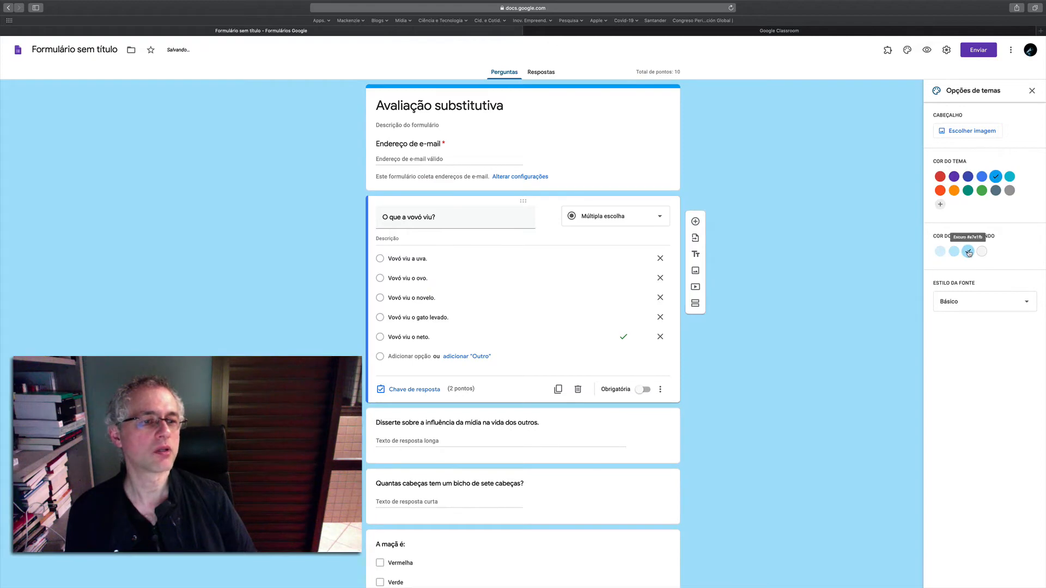
- Check the available font styles, keep Básico, and close the theme options
left_click(976, 305)
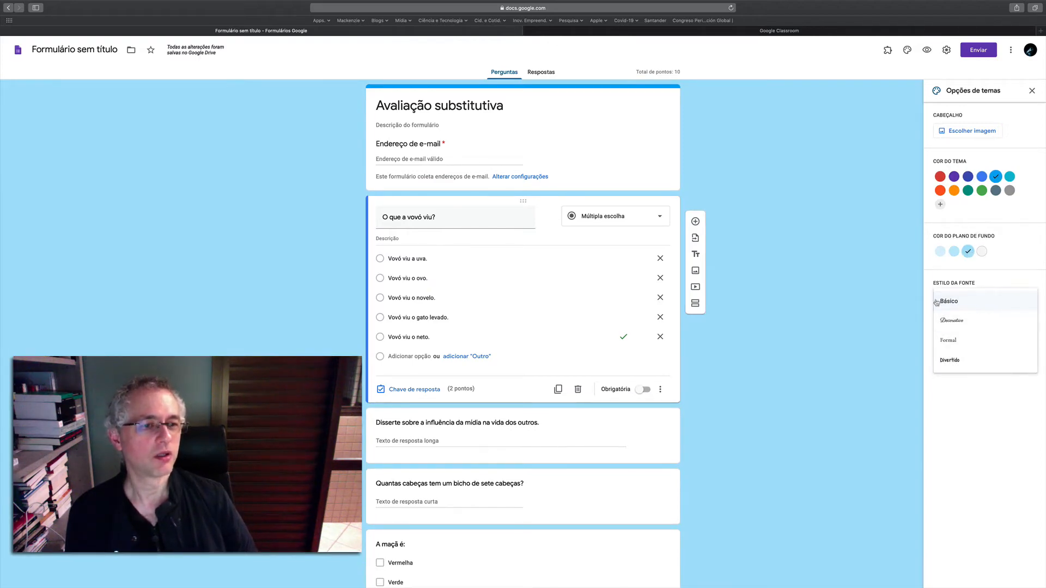
left_click(973, 302)
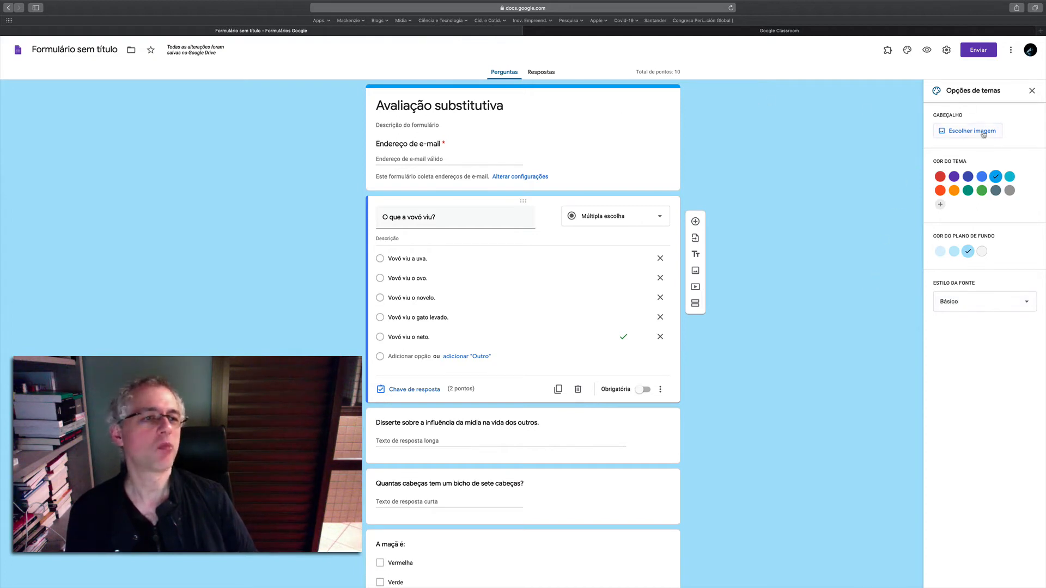
left_click(1032, 91)
- In the form's general settings, enable response receipts sent always (Sempre) and limit each respondent to one response
left_click(946, 50)
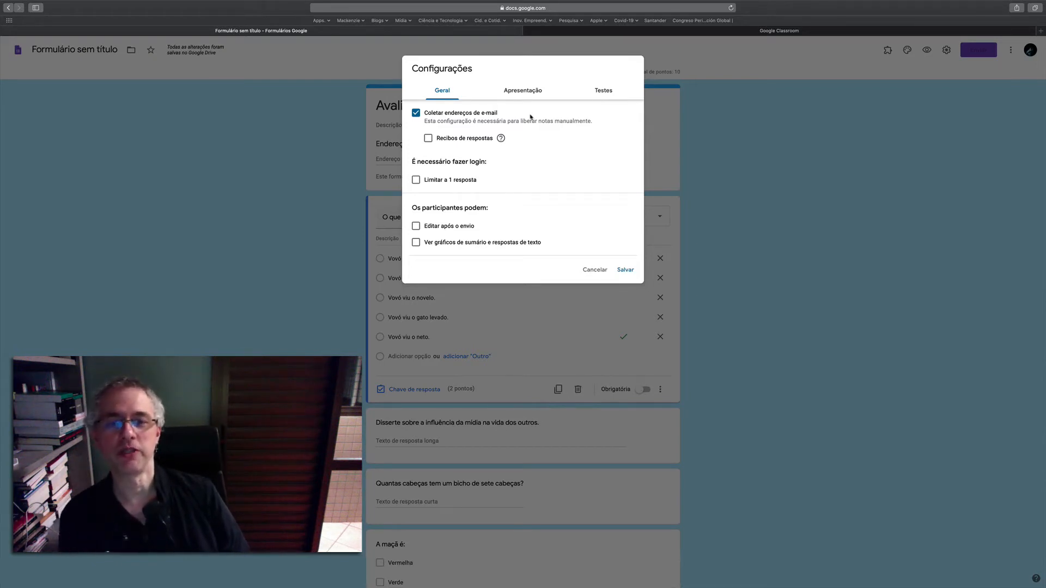
left_click(428, 140)
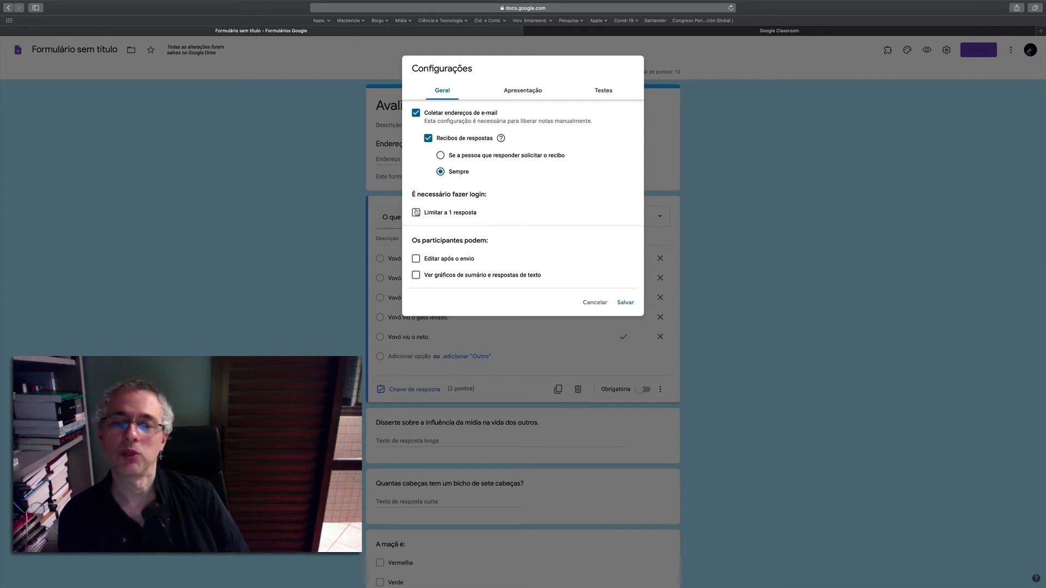
left_click(416, 213)
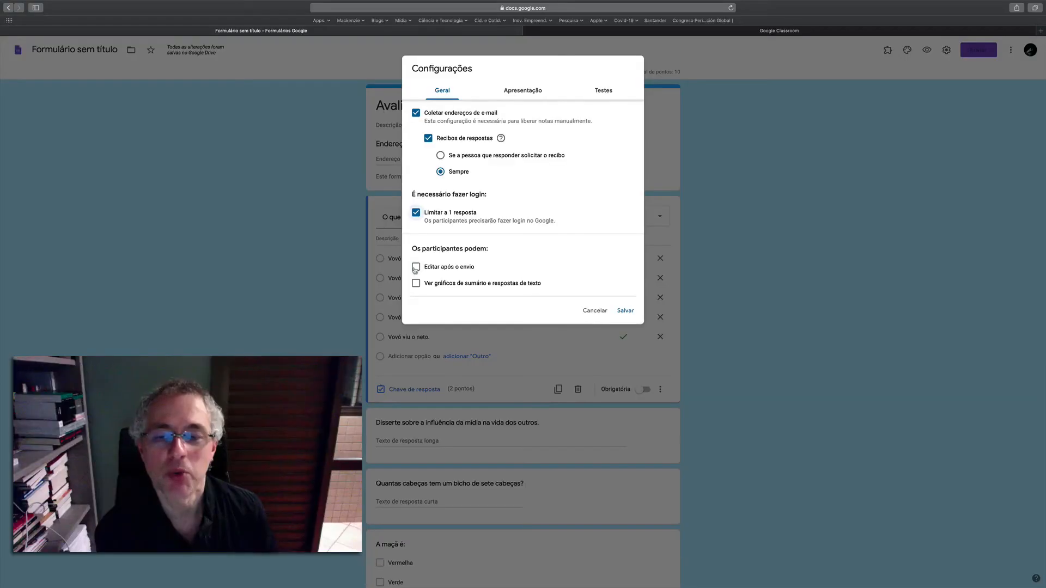
- Try the participant options for editing after submission and for viewing summary charts and text responses, switching each back off
left_click(415, 267)
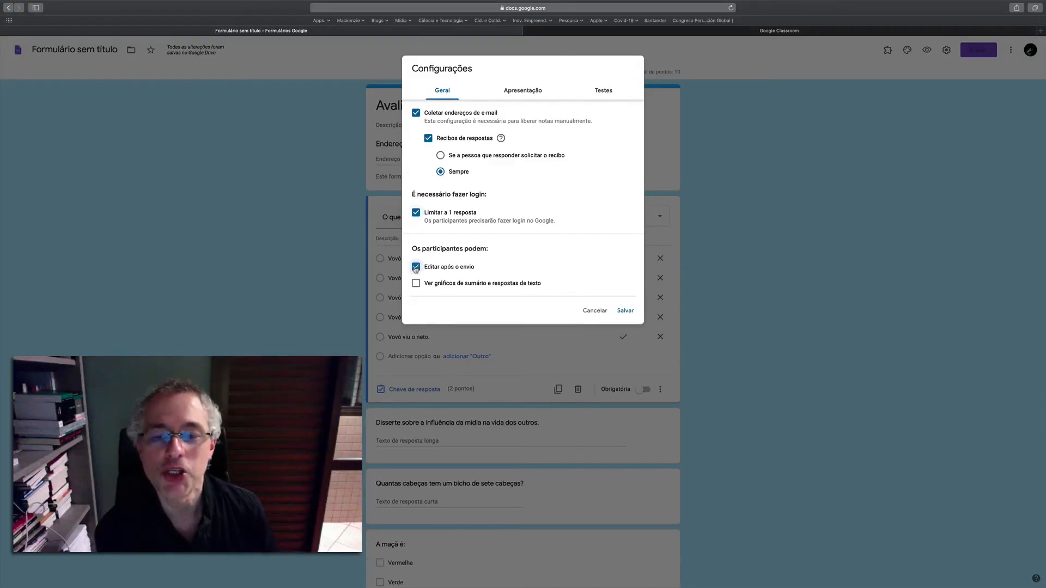
left_click(416, 267)
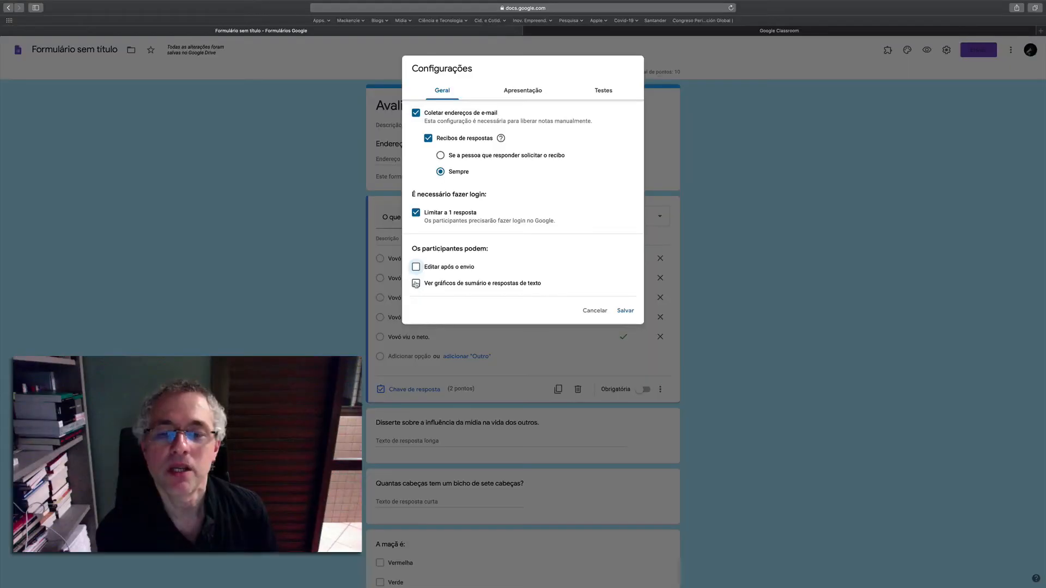
left_click(416, 283)
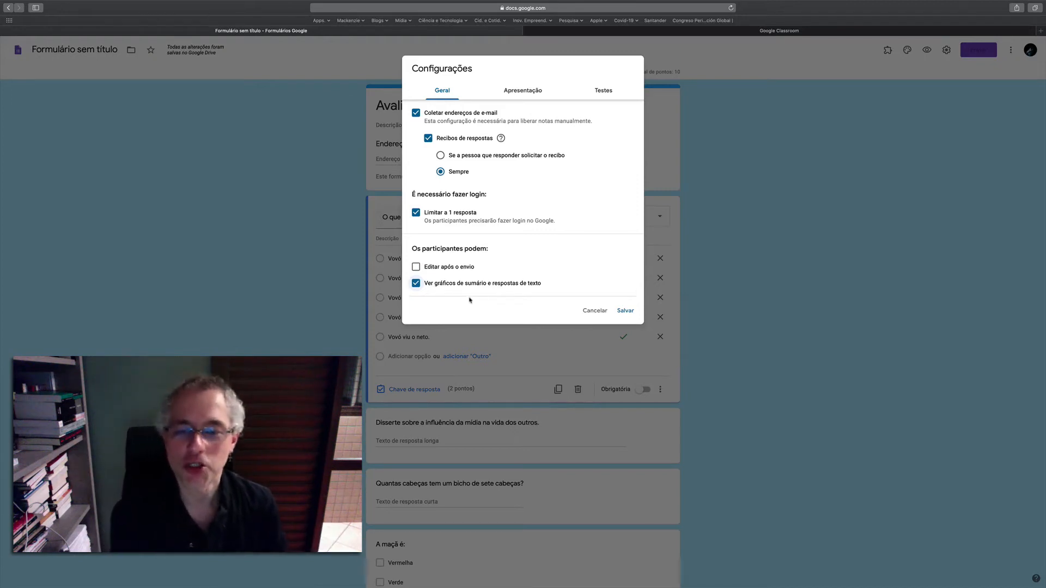
left_click(416, 284)
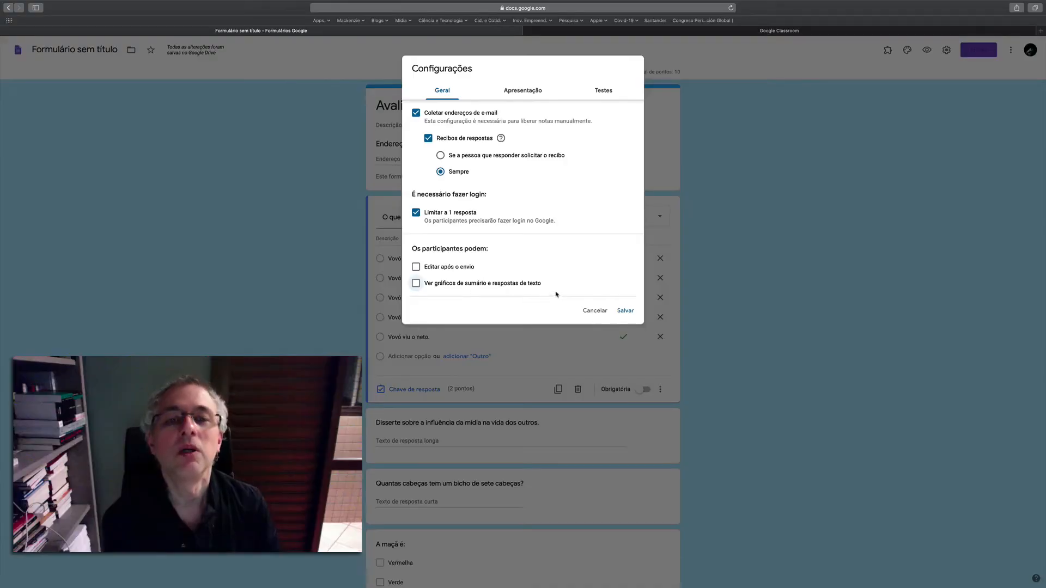
- In the presentation settings, try the progress bar, turn it back off, and enable shuffling of the question order
left_click(525, 93)
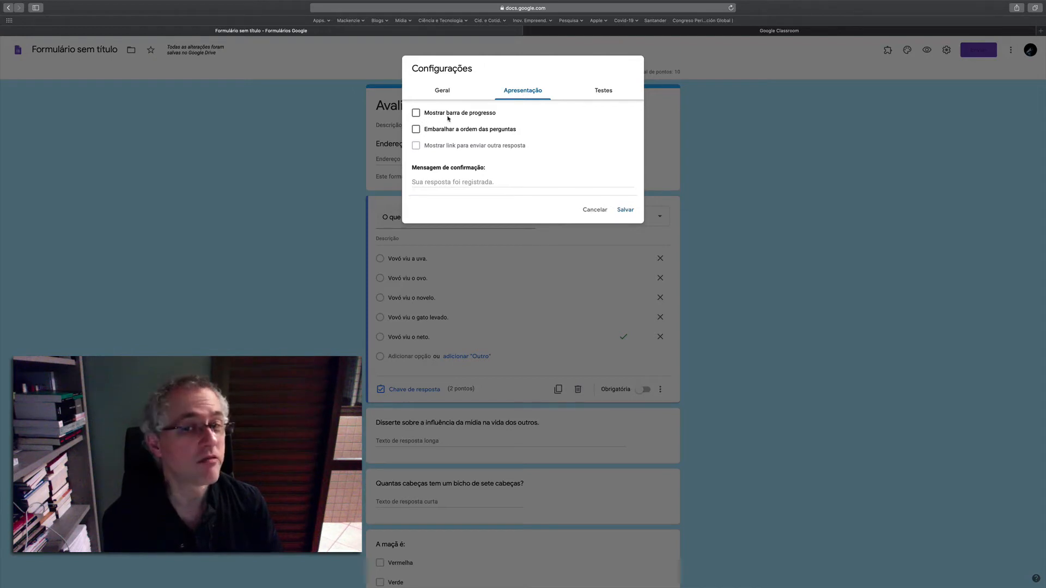
left_click(415, 113)
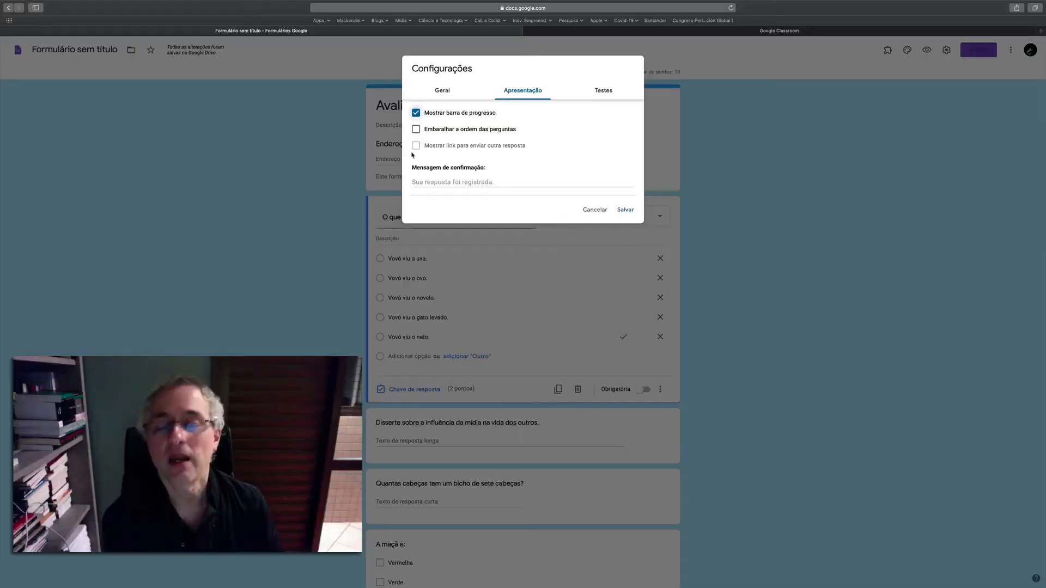
left_click(416, 113)
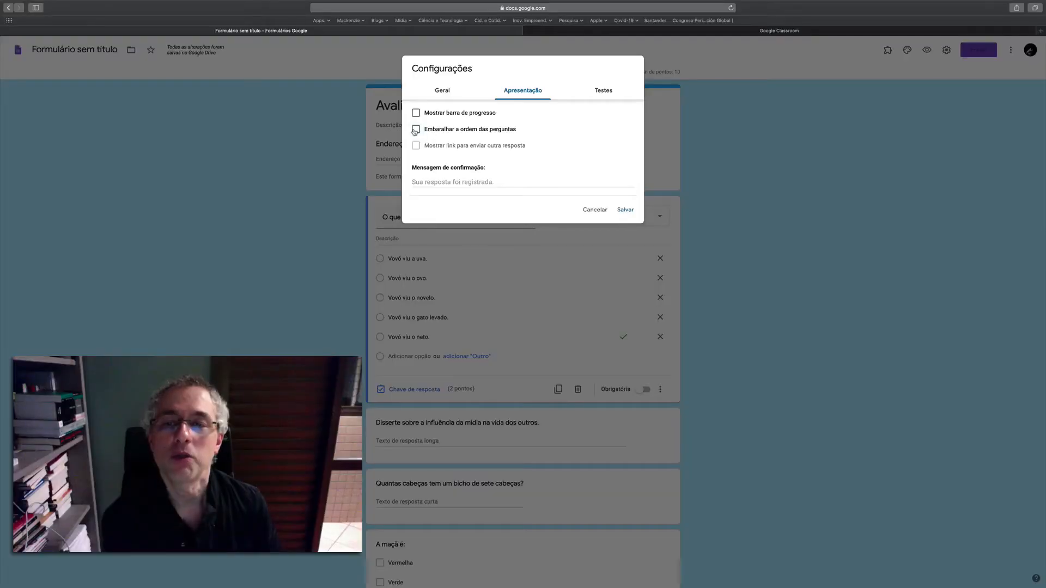
left_click(416, 130)
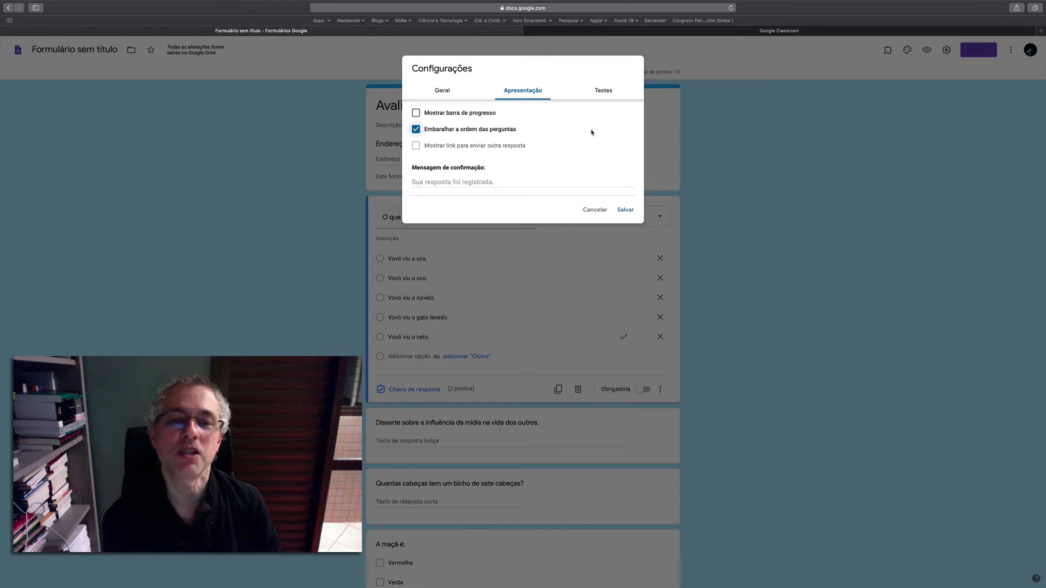
- Review the test, general and presentation settings, and save the form's configuration
left_click(604, 95)
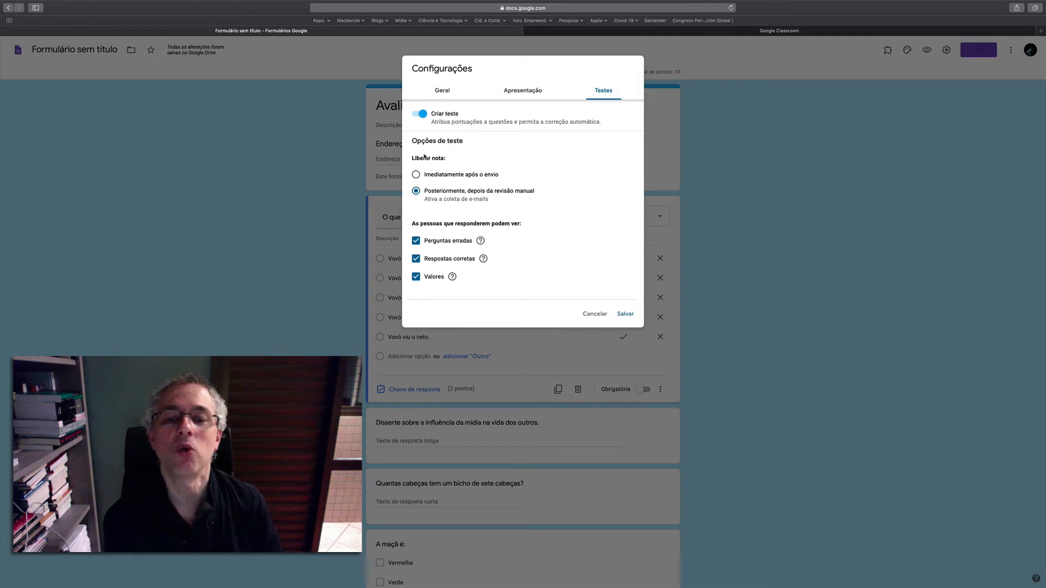
left_click(444, 90)
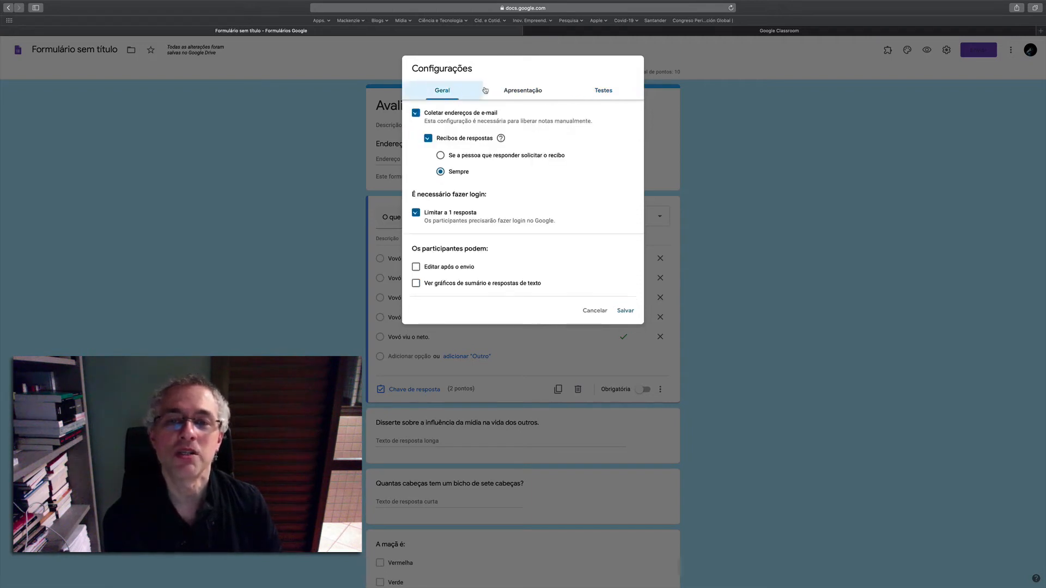
left_click(514, 90)
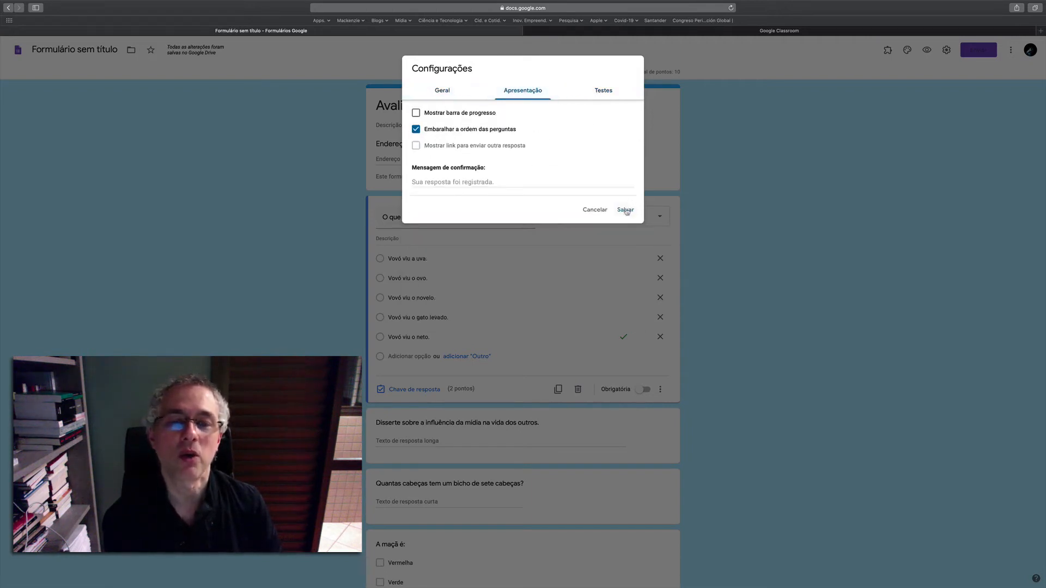
left_click(626, 210)
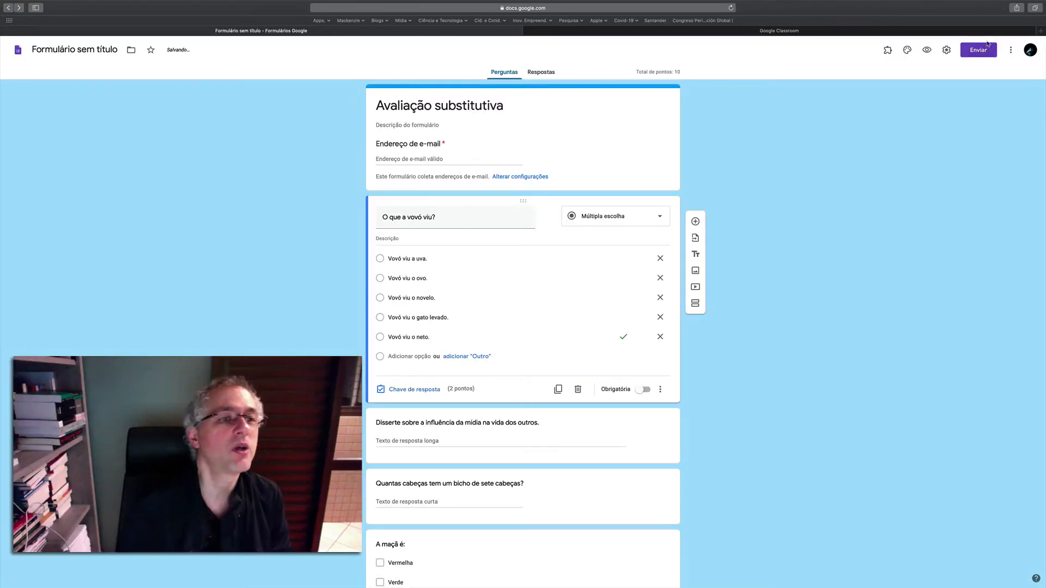
- Review the e-mail sending option, try the shortened form link, and cancel sending the form
left_click(983, 51)
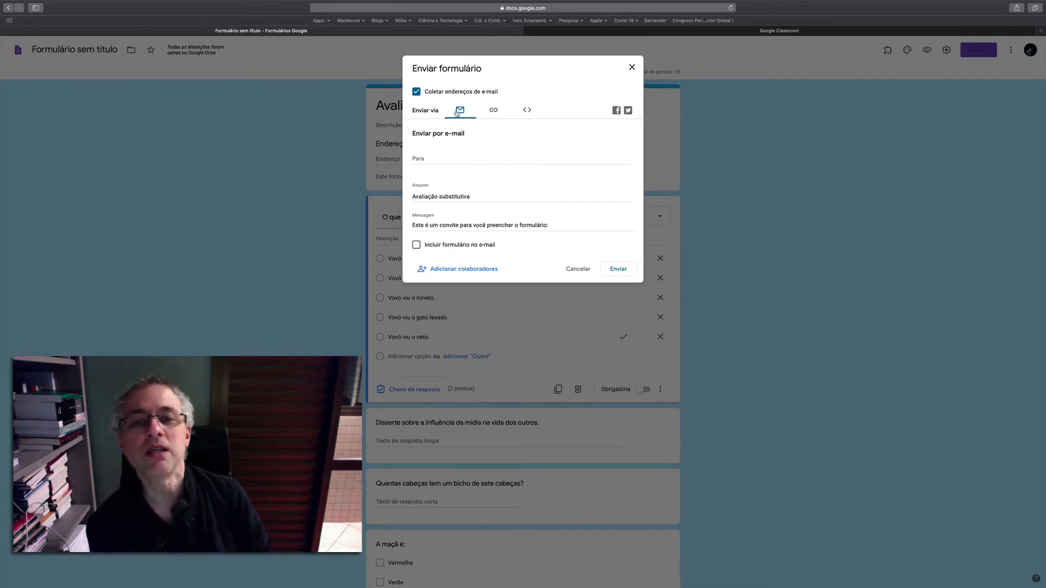
left_click(416, 160)
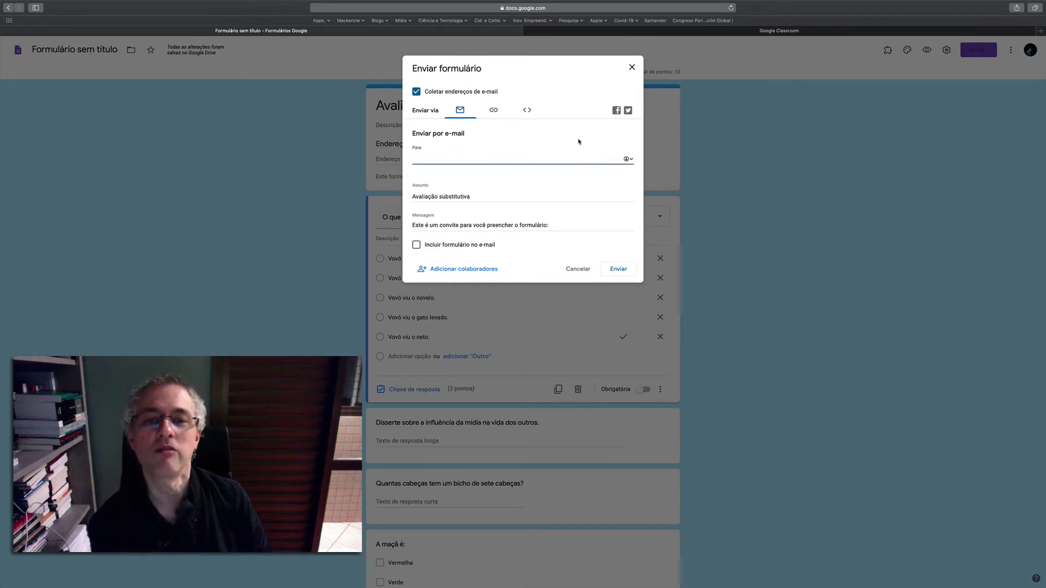
left_click(493, 111)
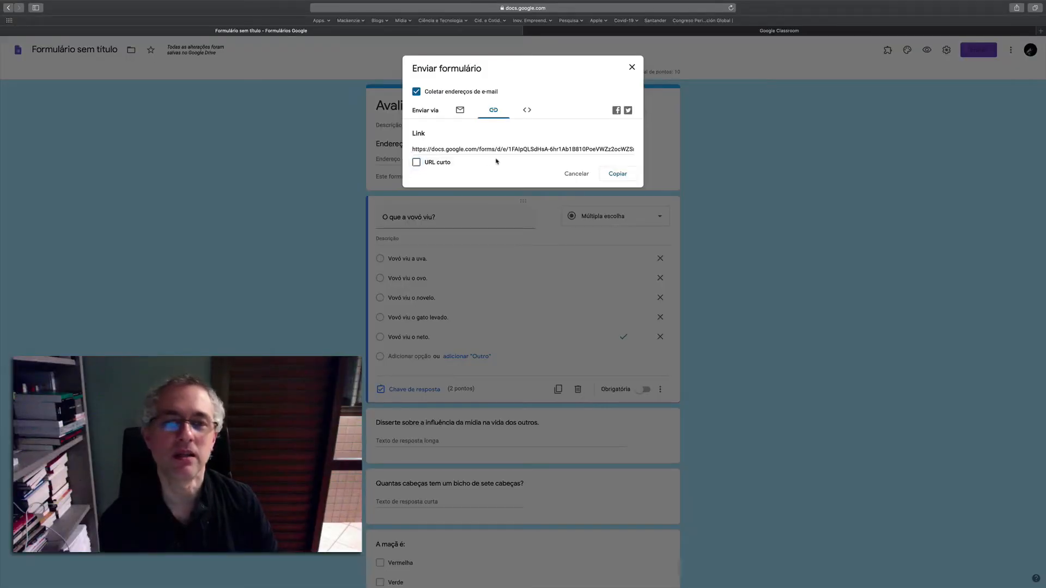
left_click(416, 163)
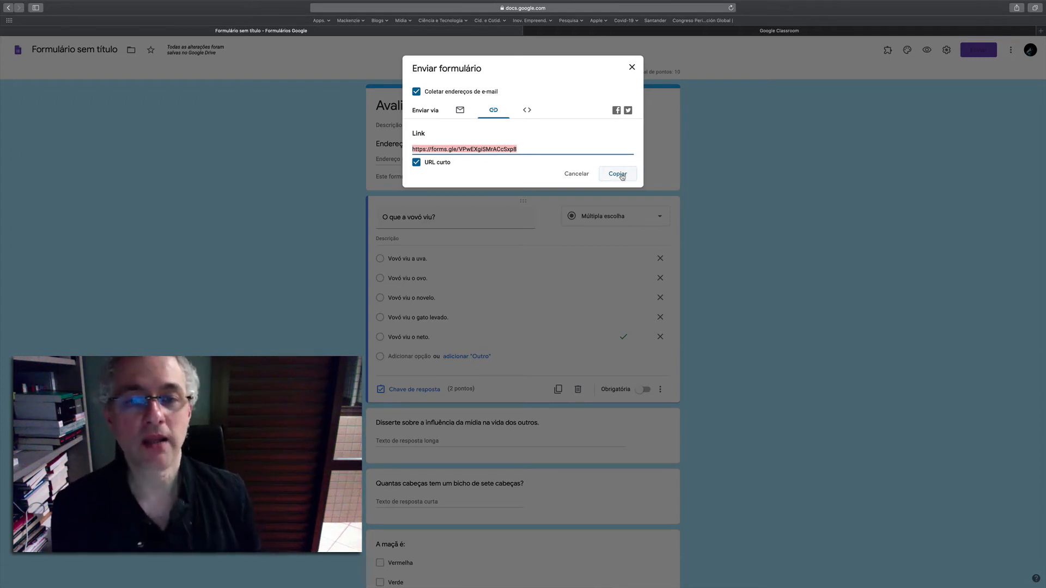
left_click(577, 174)
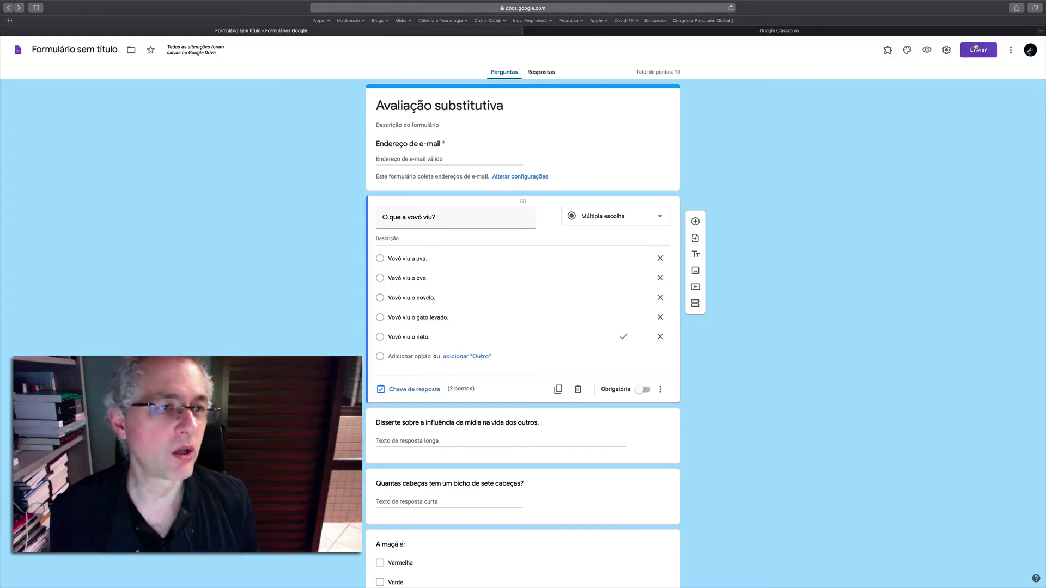
- Generate a shortened sharing link for the form and copy it
left_click(976, 49)
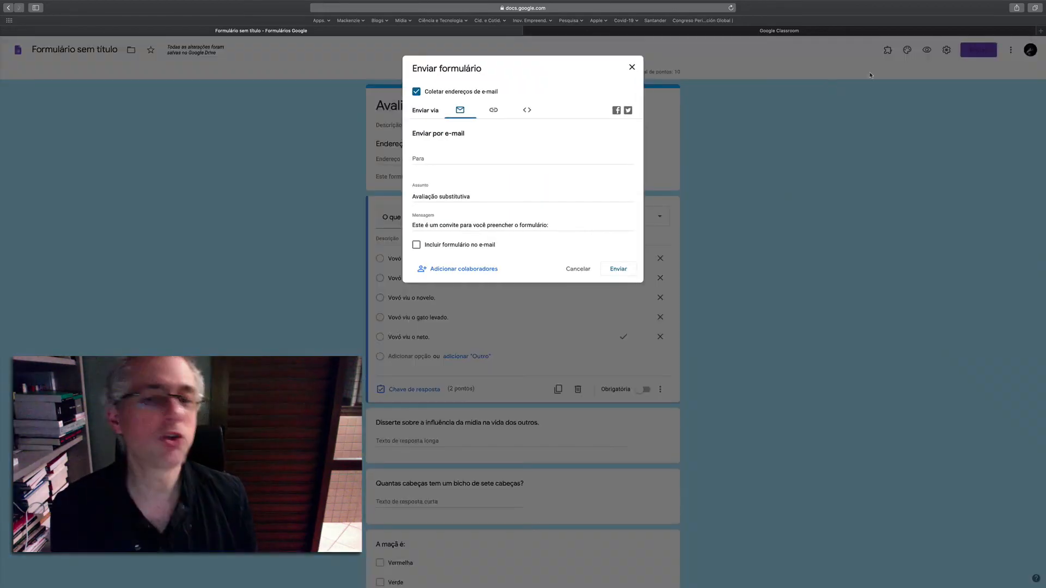
left_click(492, 110)
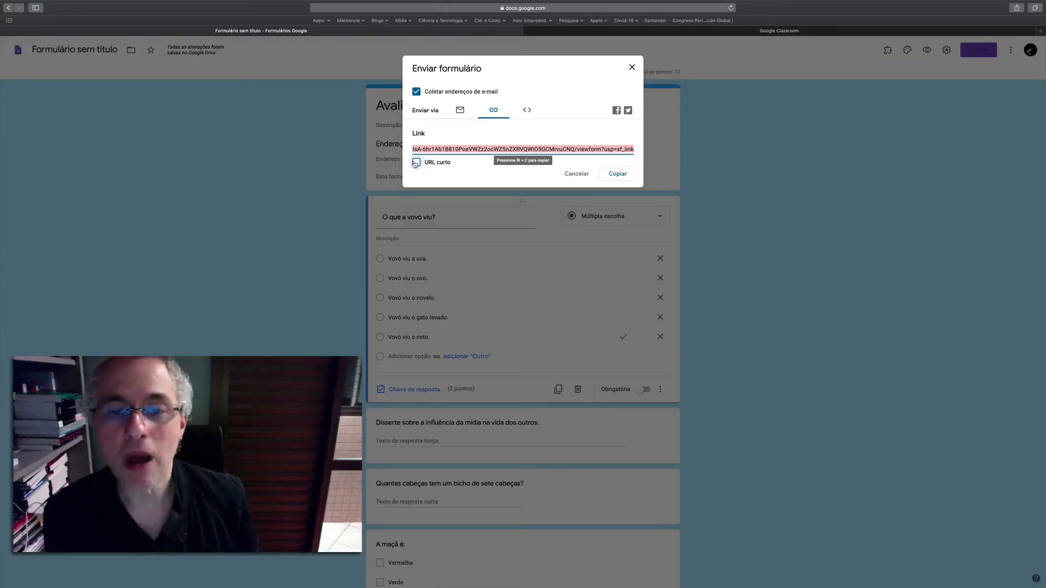
left_click(416, 162)
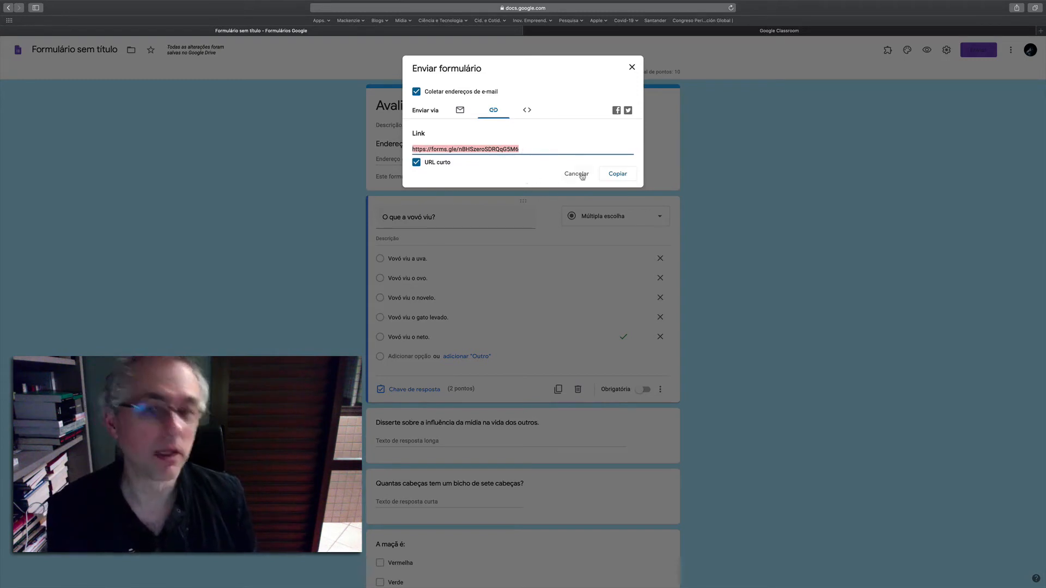
left_click(613, 174)
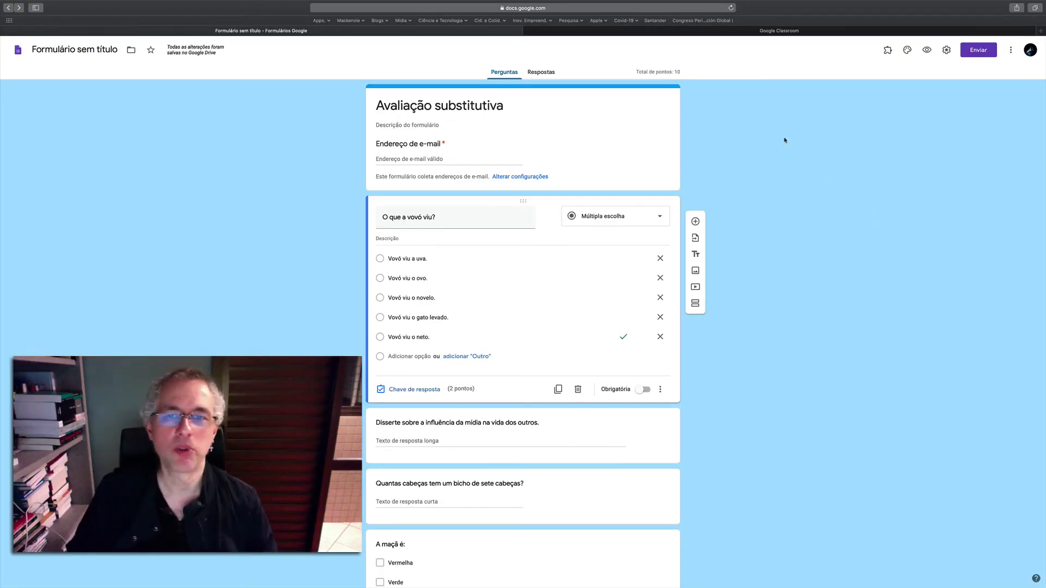
- Try stopping the form from accepting responses, turn acceptance back on, and return to the questions
left_click(542, 73)
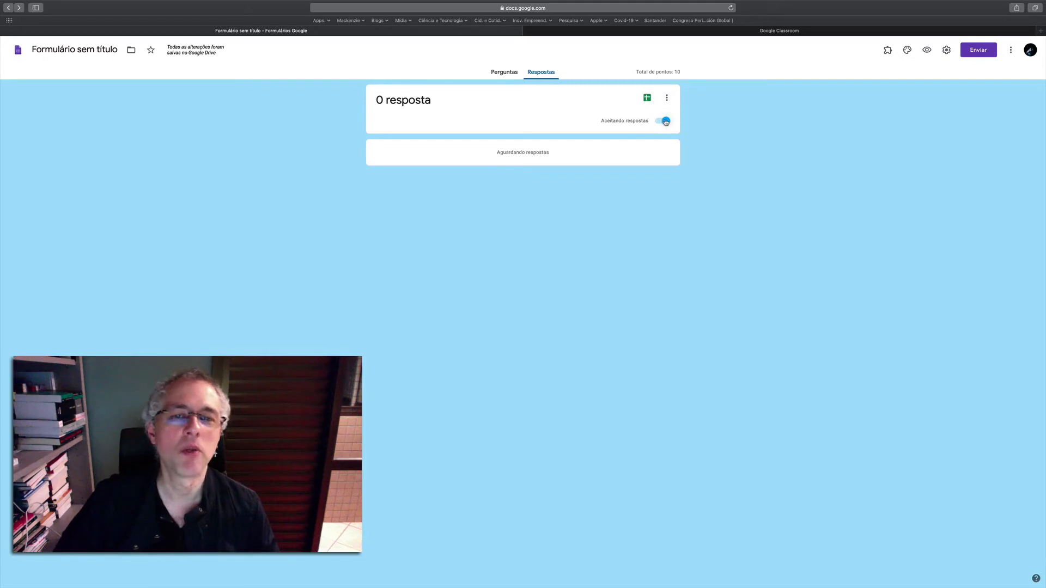
left_click(658, 122)
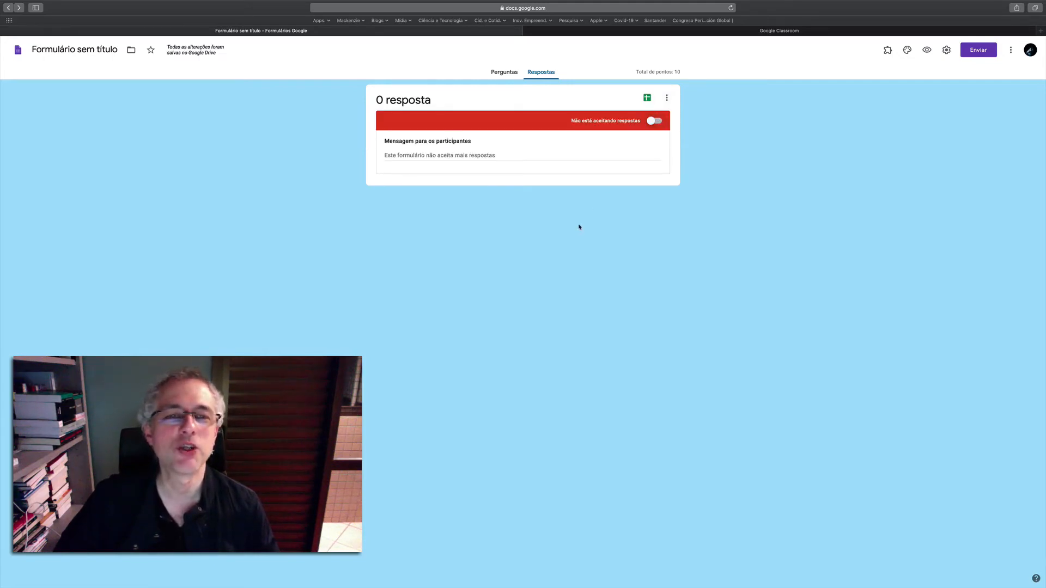
left_click(655, 121)
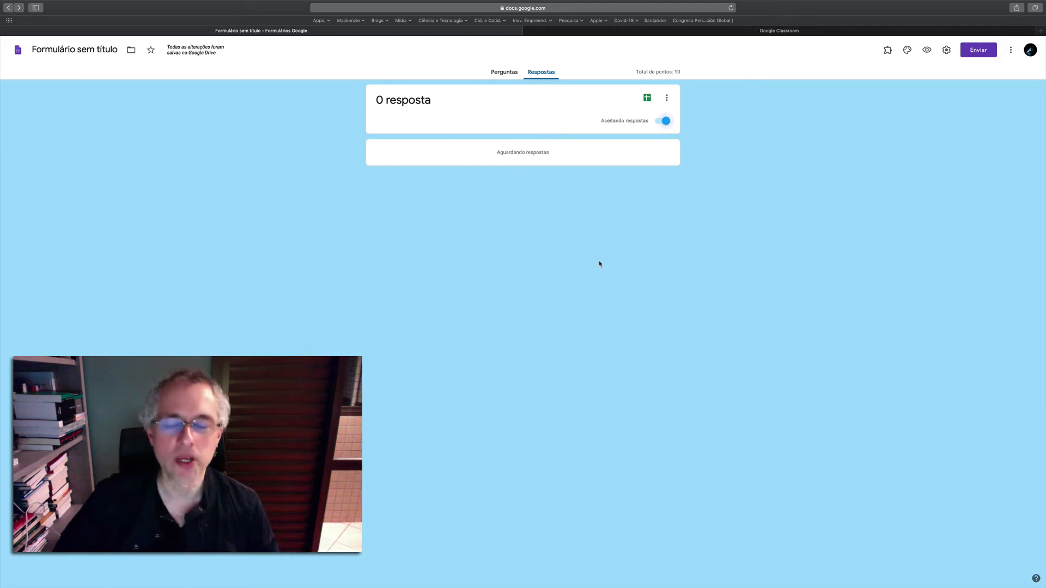
left_click(497, 73)
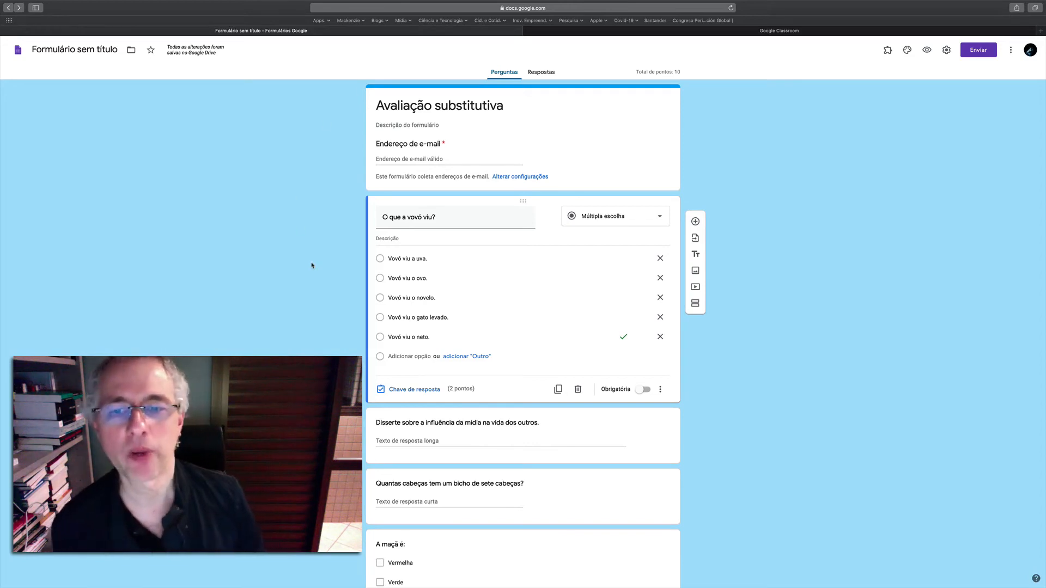
scroll(312, 265, "down", 3)
scroll(312, 265, "up", 3)
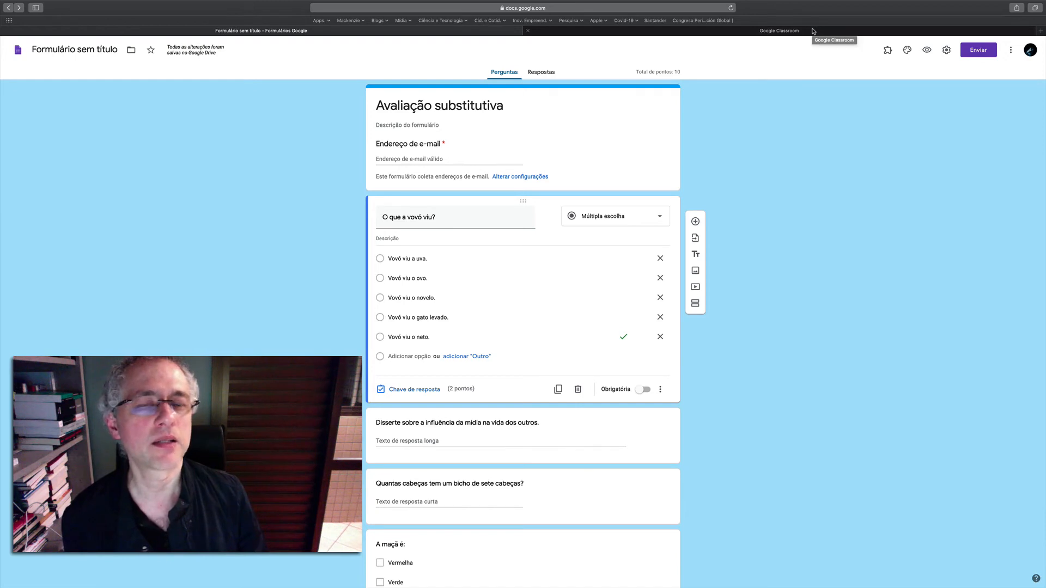
- Switch to Google Classroom, start creating a class, and accept the school-use notice to open the class details form
left_click(763, 33)
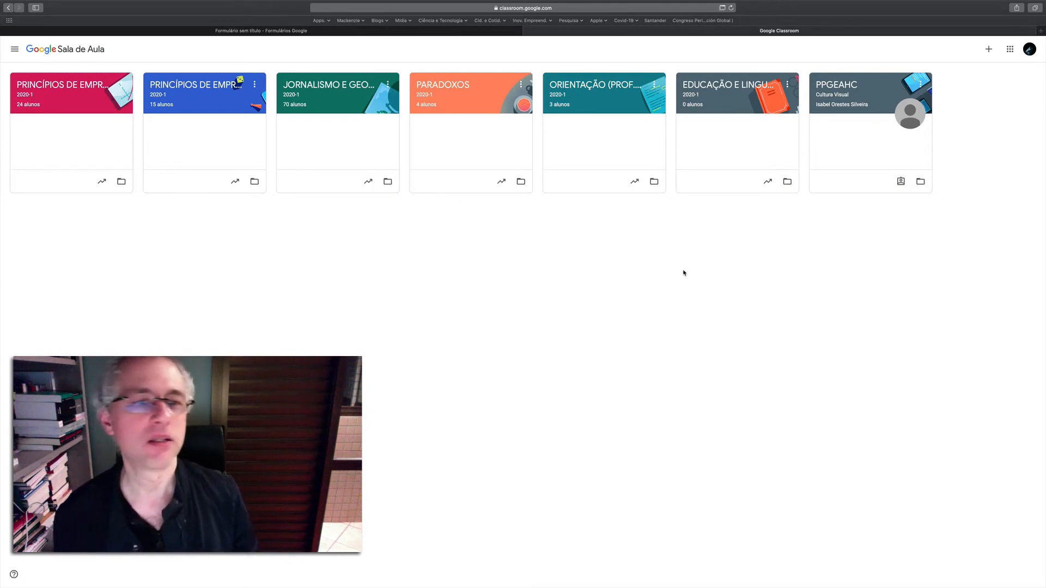
left_click(988, 49)
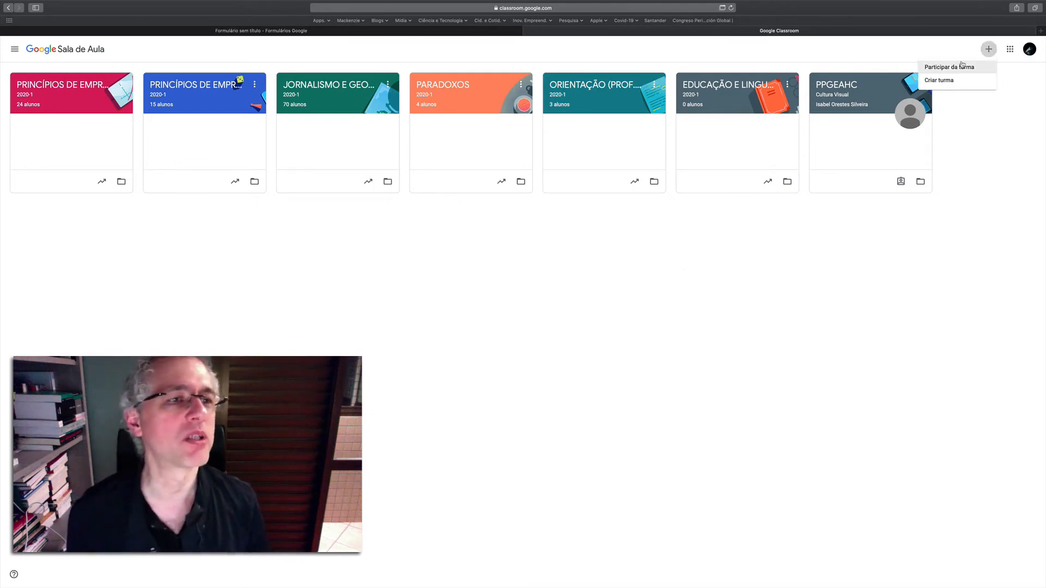
left_click(953, 86)
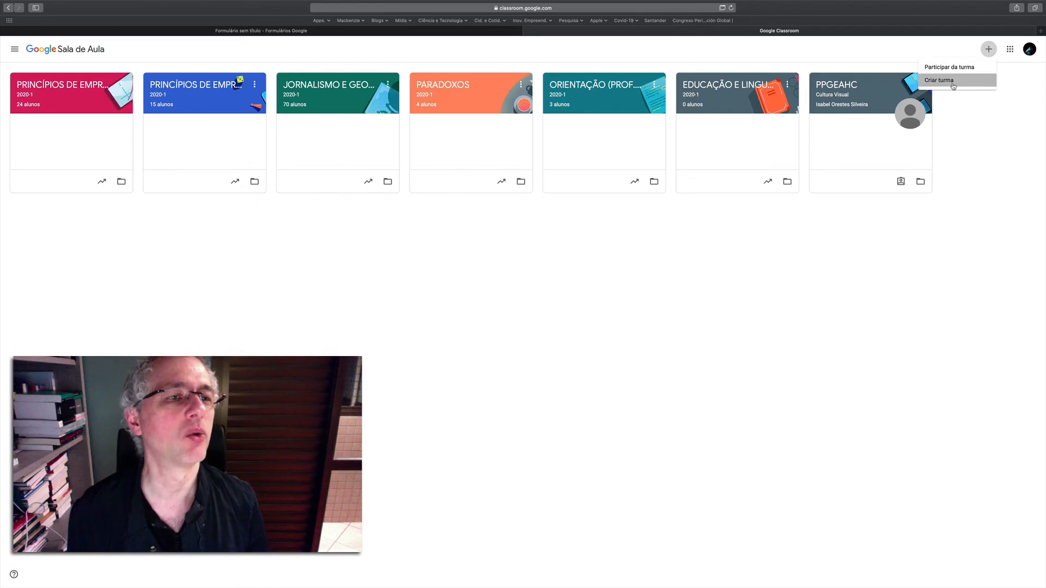
left_click(495, 383)
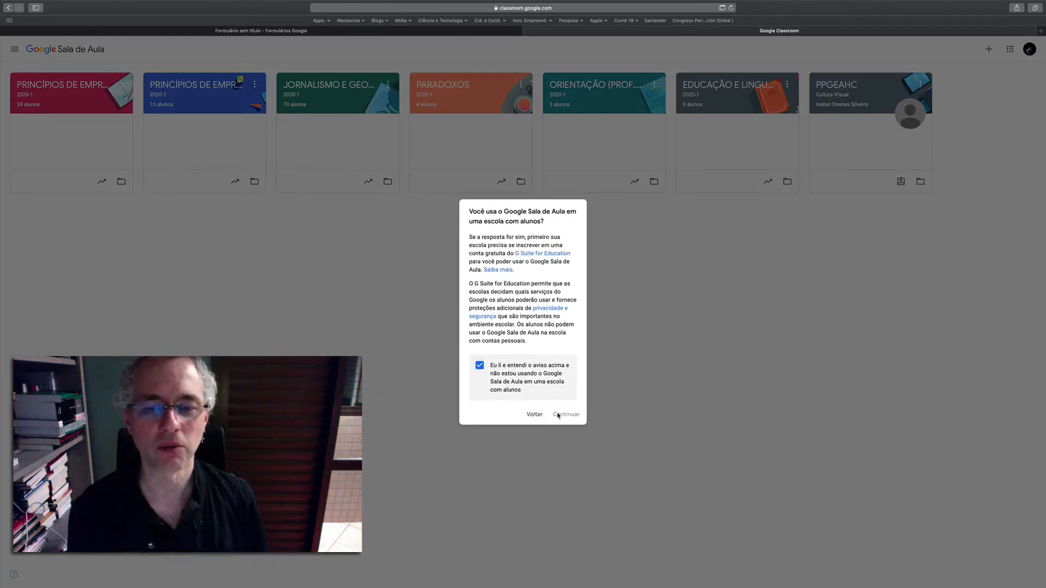
left_click(493, 376)
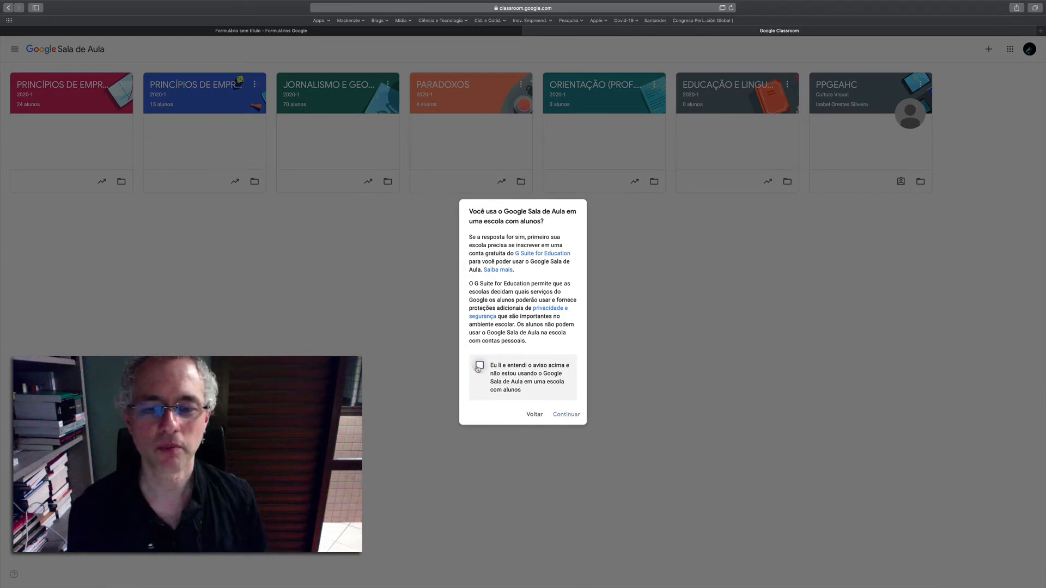
left_click(521, 390)
left_click(562, 415)
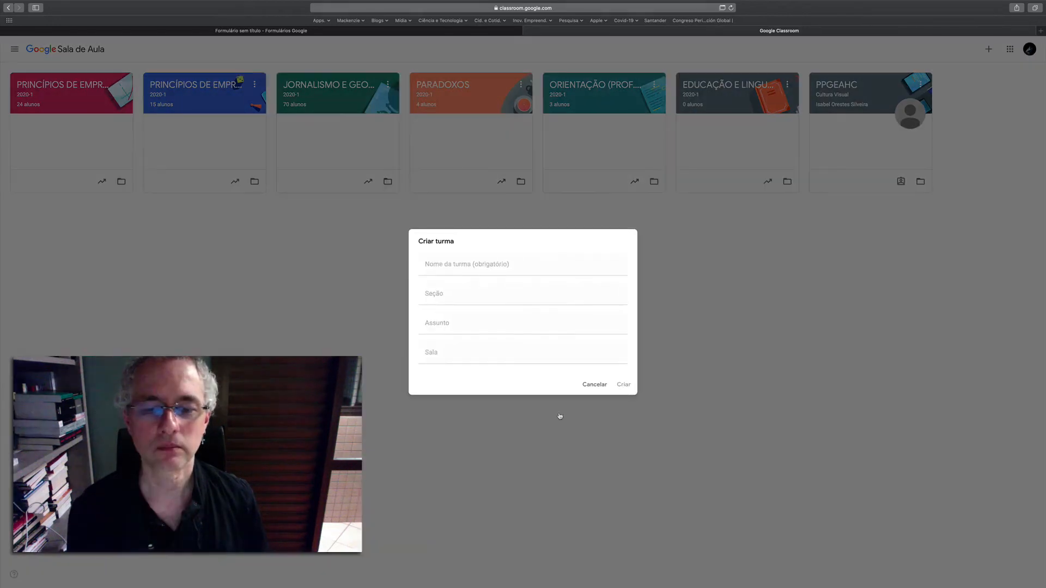
- Create a class named "Questionários" with the section "Turma B3", leaving the subject and room empty
left_click(439, 268)
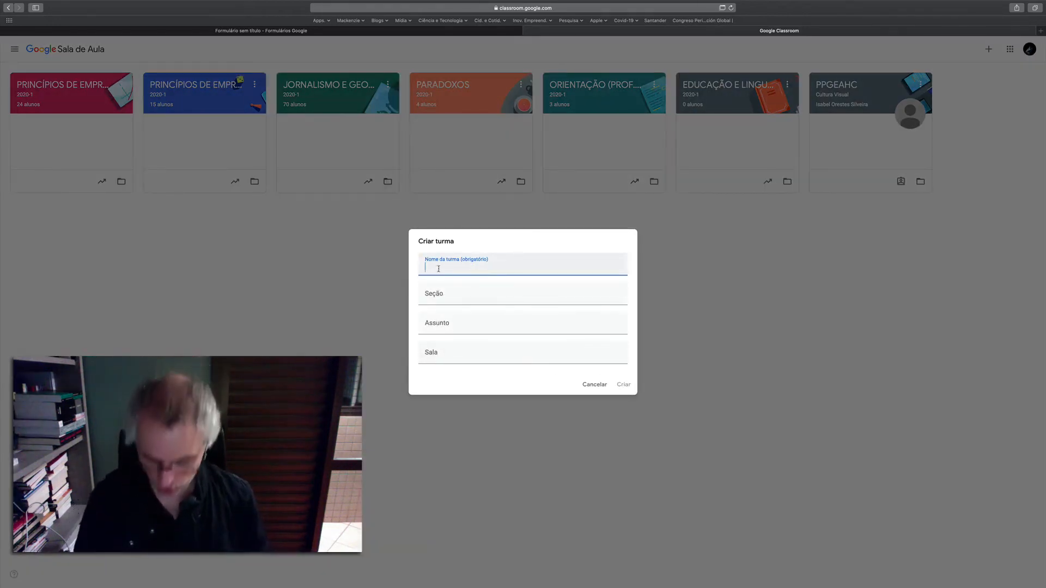
type("Questioná")
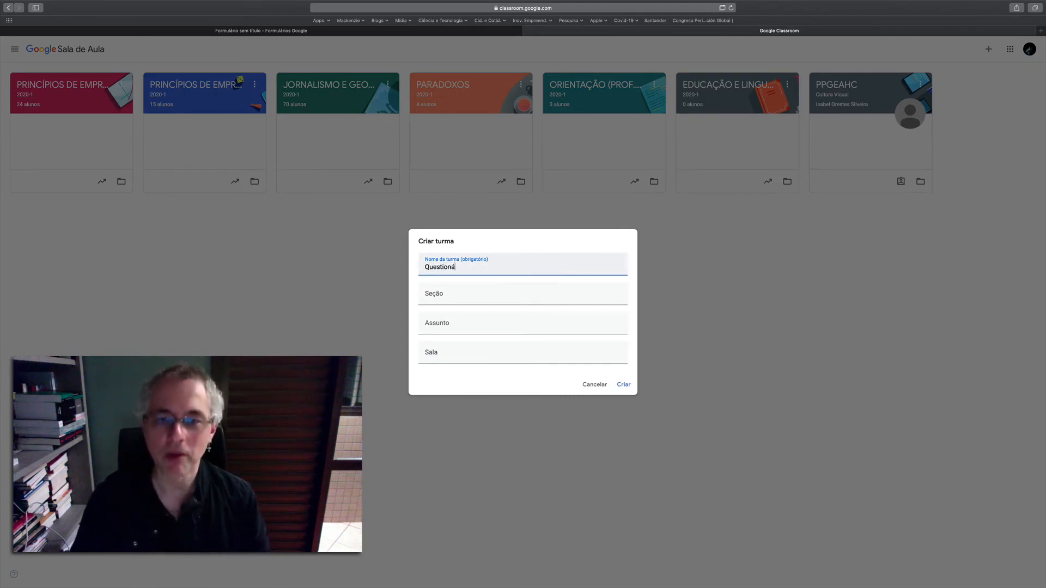
type("rios")
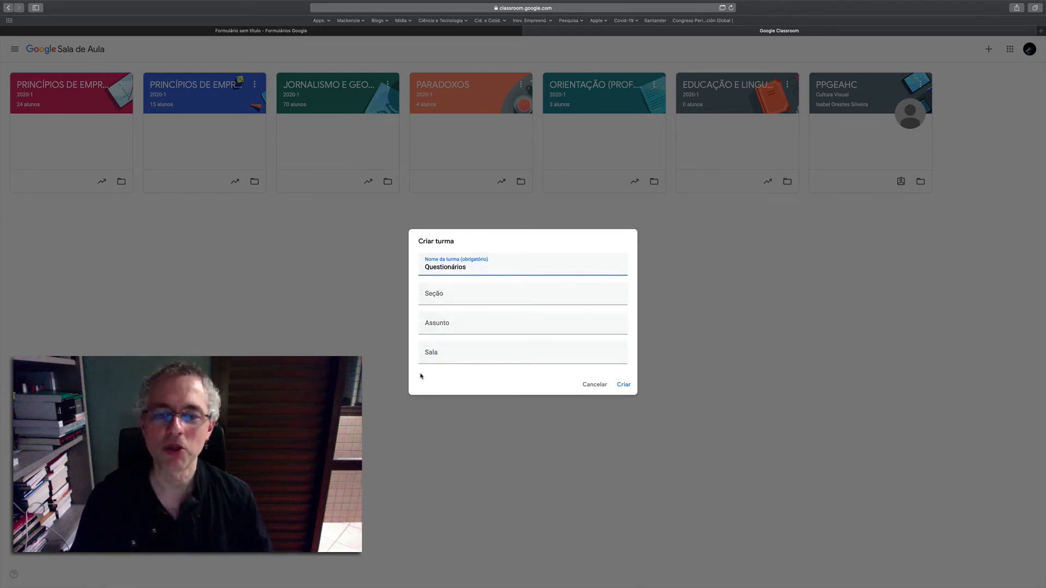
left_click(438, 293)
type("Tur")
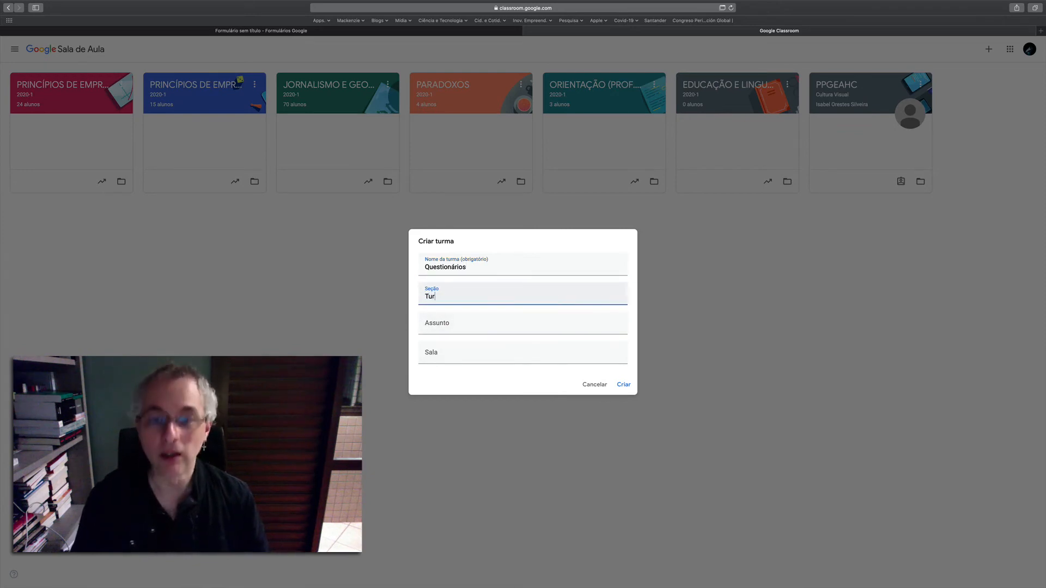
type("ma BV")
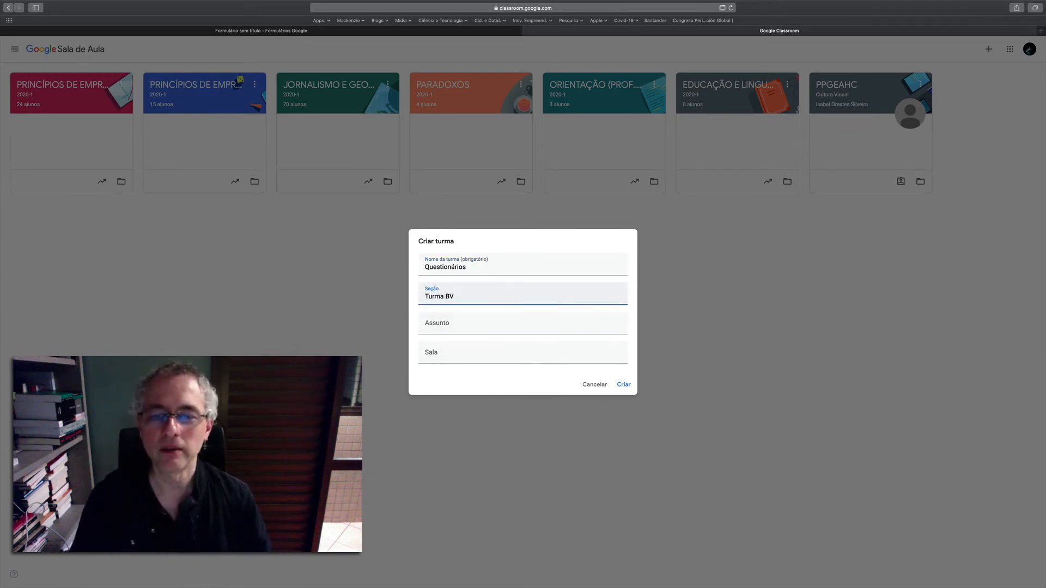
key("Tab")
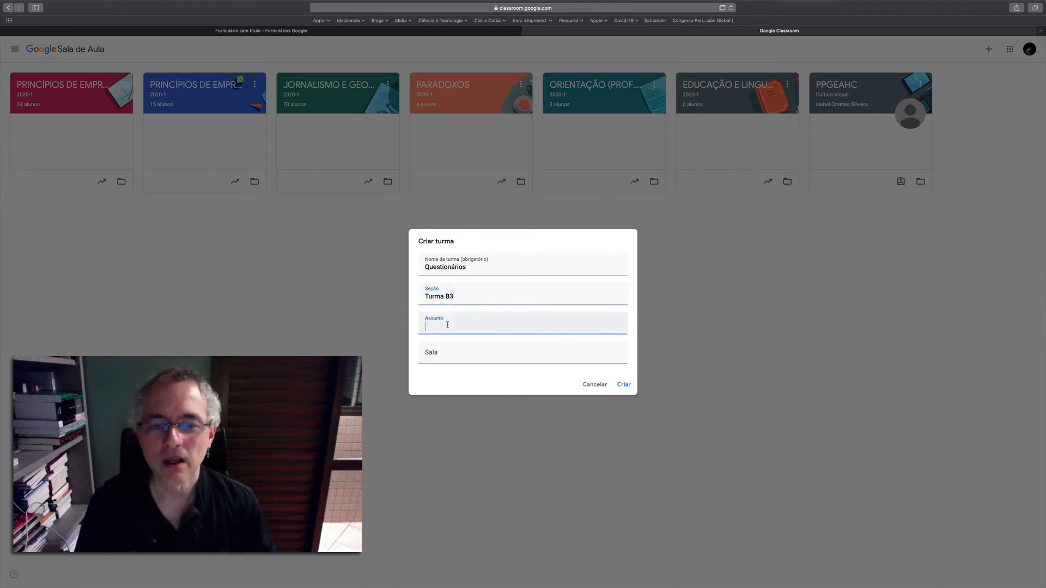
left_click(624, 385)
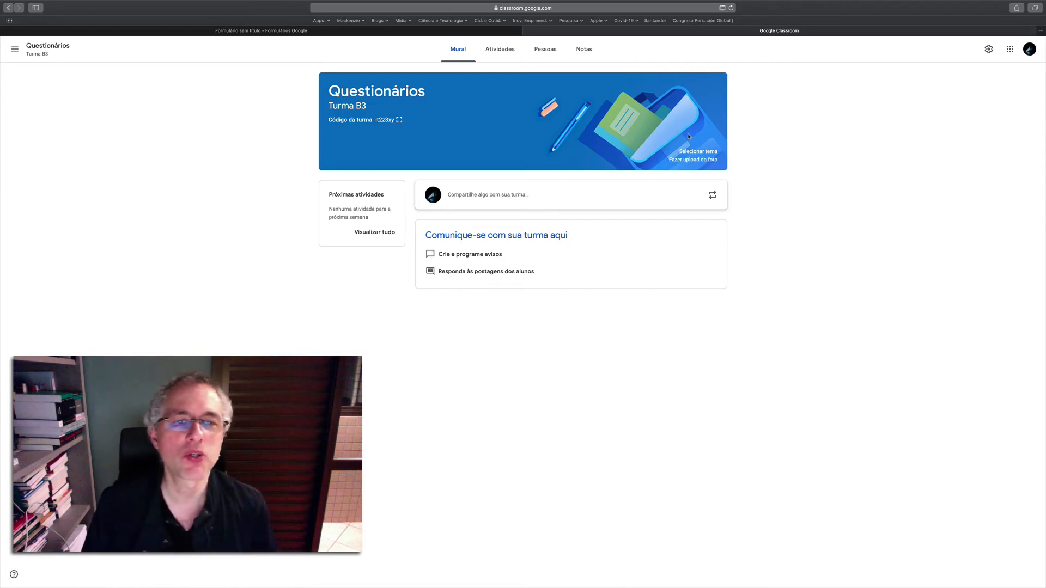
- Change the class theme to the pink Math image from the Math & Science gallery
left_click(699, 152)
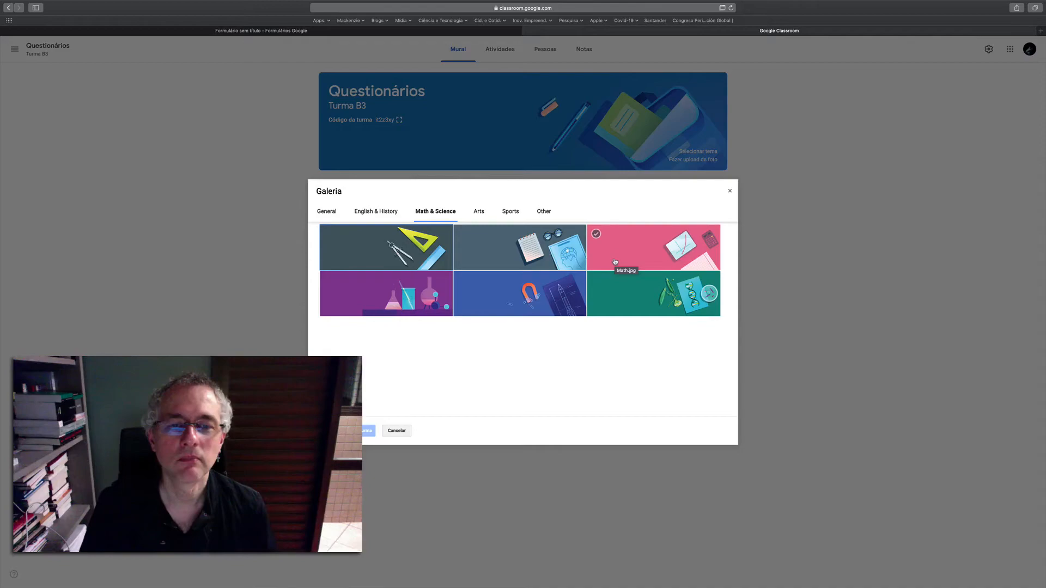
left_click(614, 262)
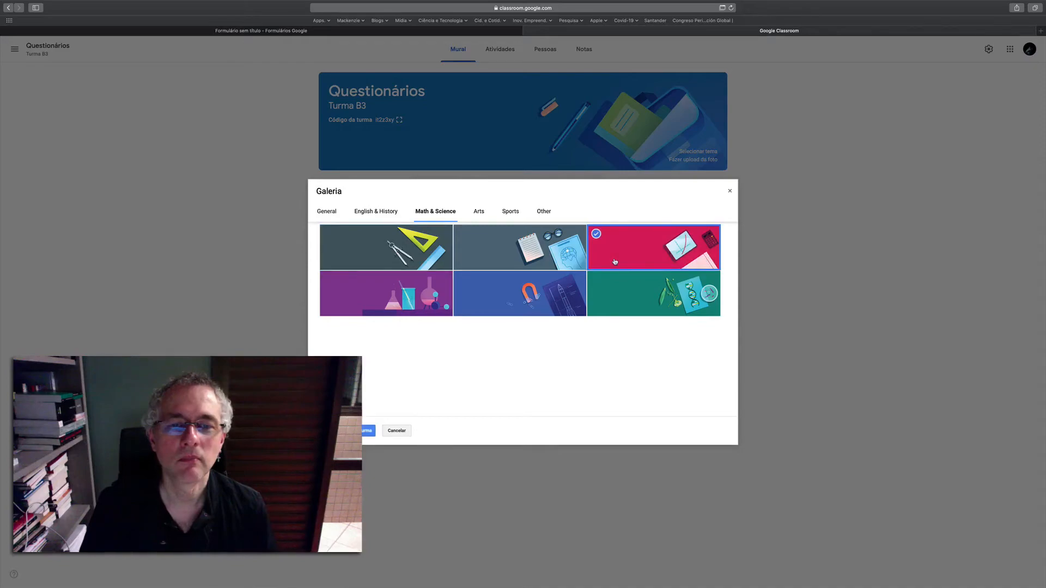
left_click(368, 431)
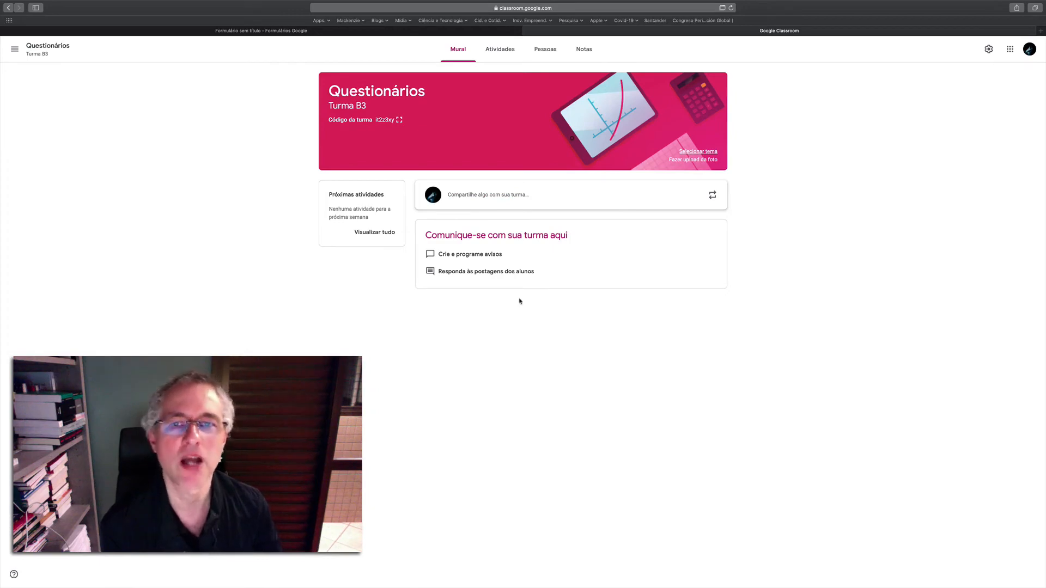
- Start a new quiz assignment in the class and title it "Avaliação substitutiva"
left_click(498, 55)
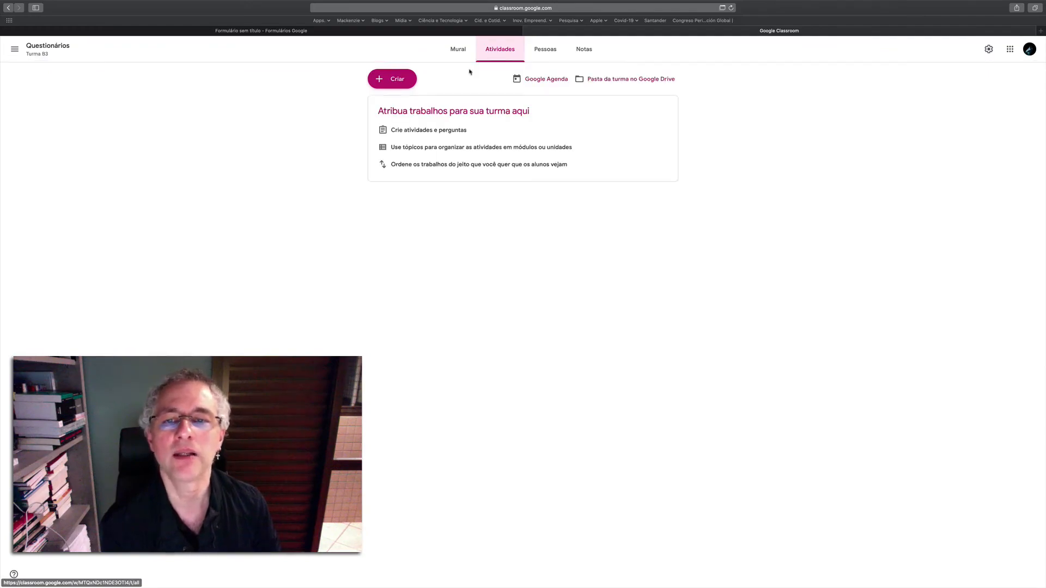
left_click(388, 79)
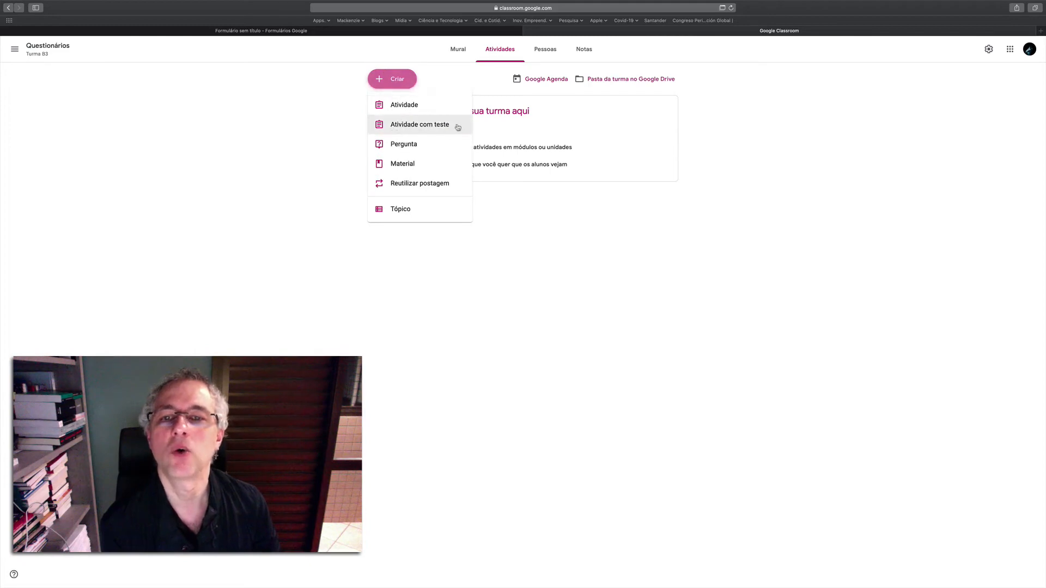
left_click(411, 131)
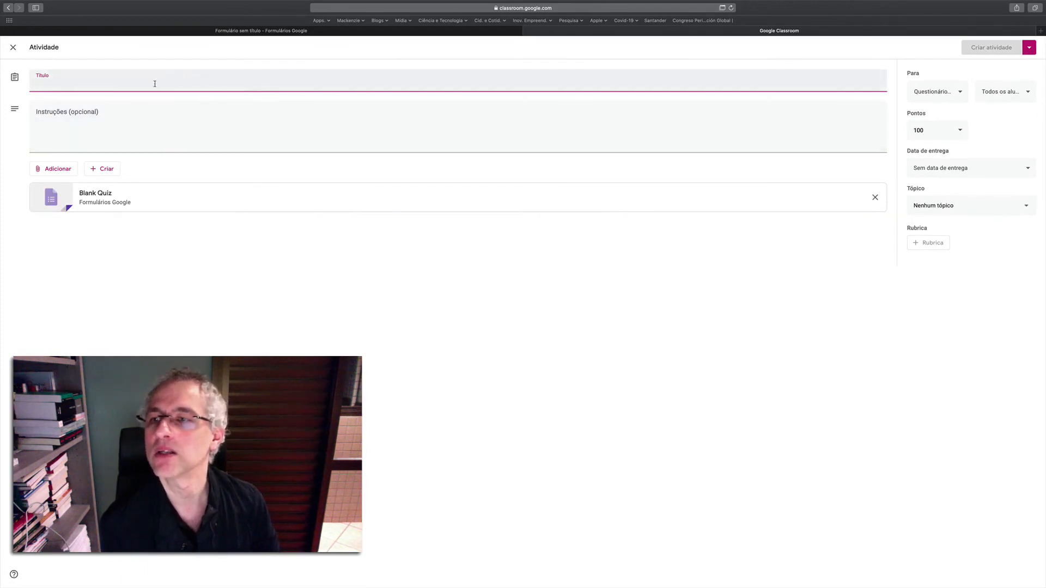
type("A")
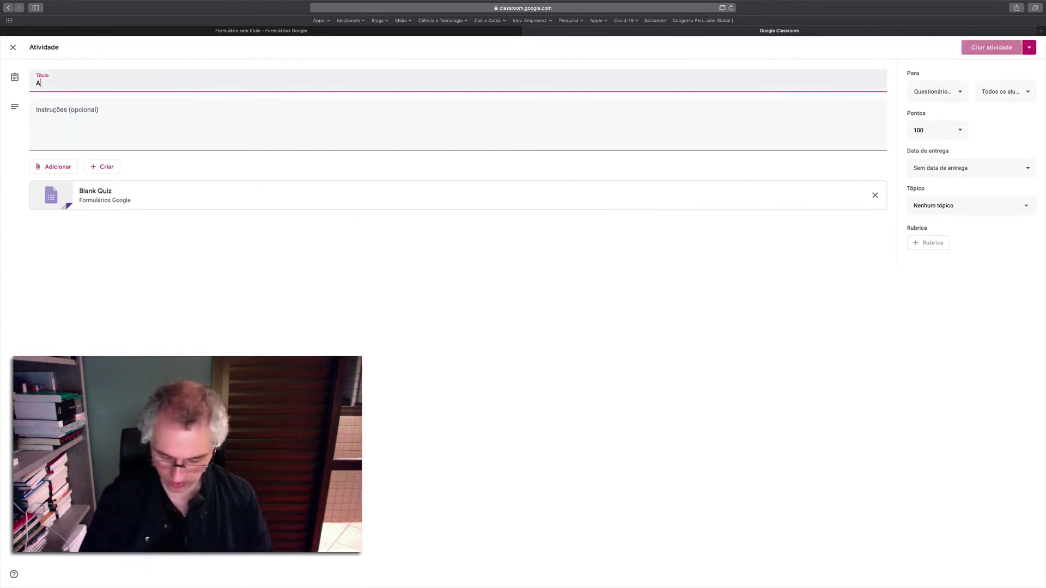
type("valiaç")
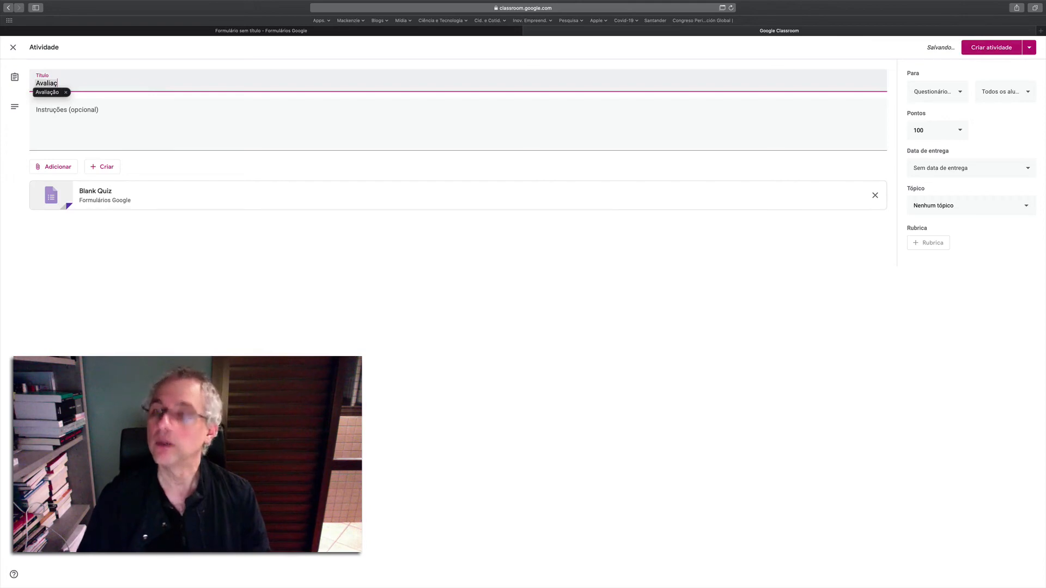
type("ã")
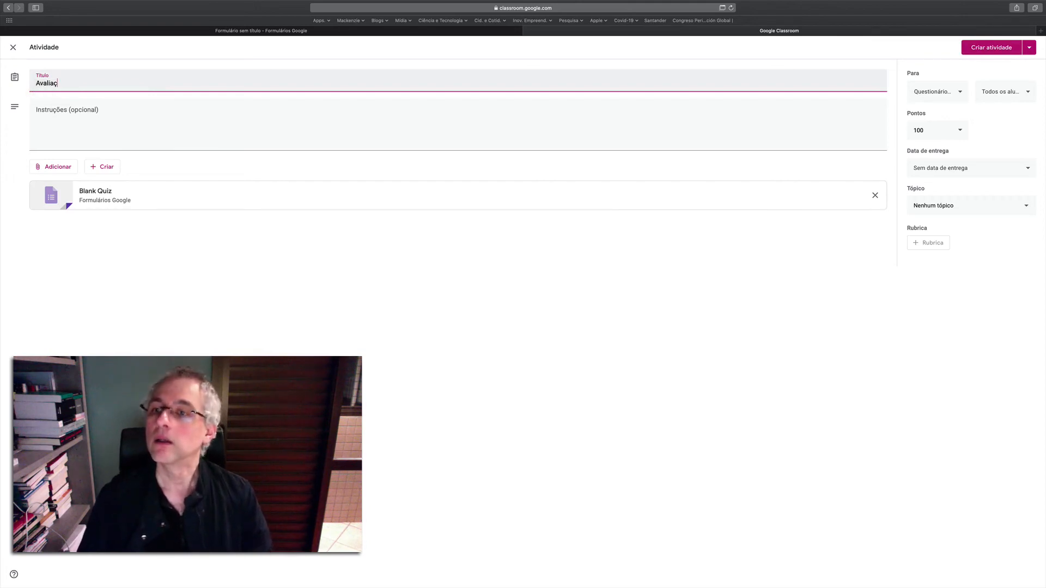
type("o substituti")
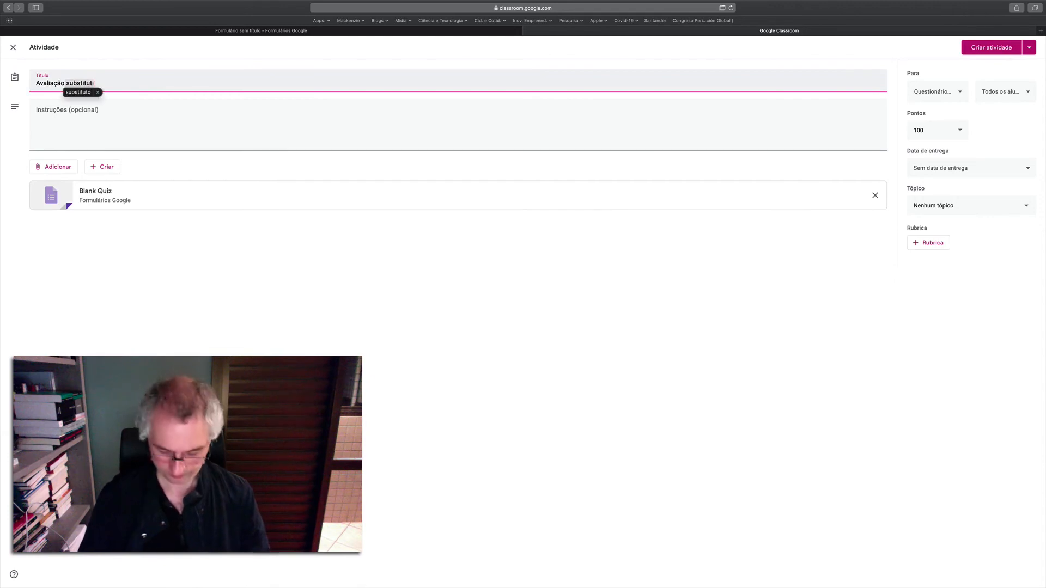
type("va")
left_click(121, 263)
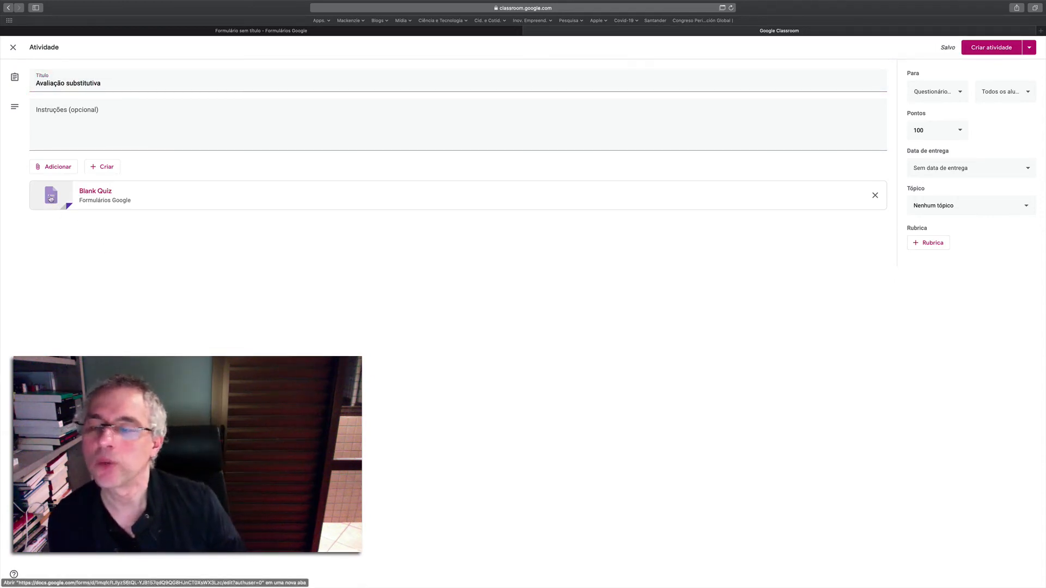
- Check the attached Blank Quiz form, attach "Formulário sem título" from Google Drive, and remove Blank Quiz from the assignment
left_click(51, 199)
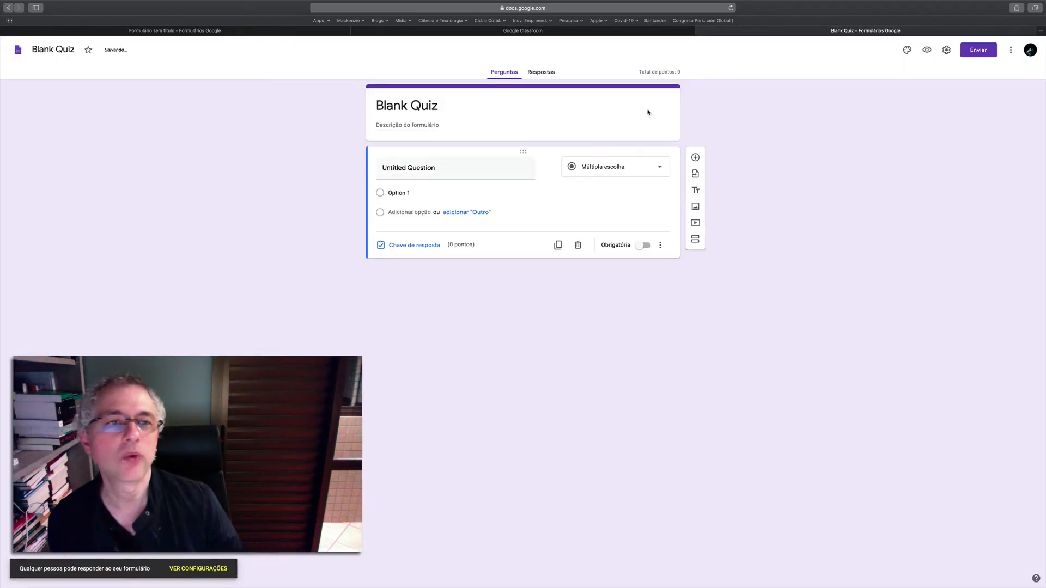
left_click(701, 31)
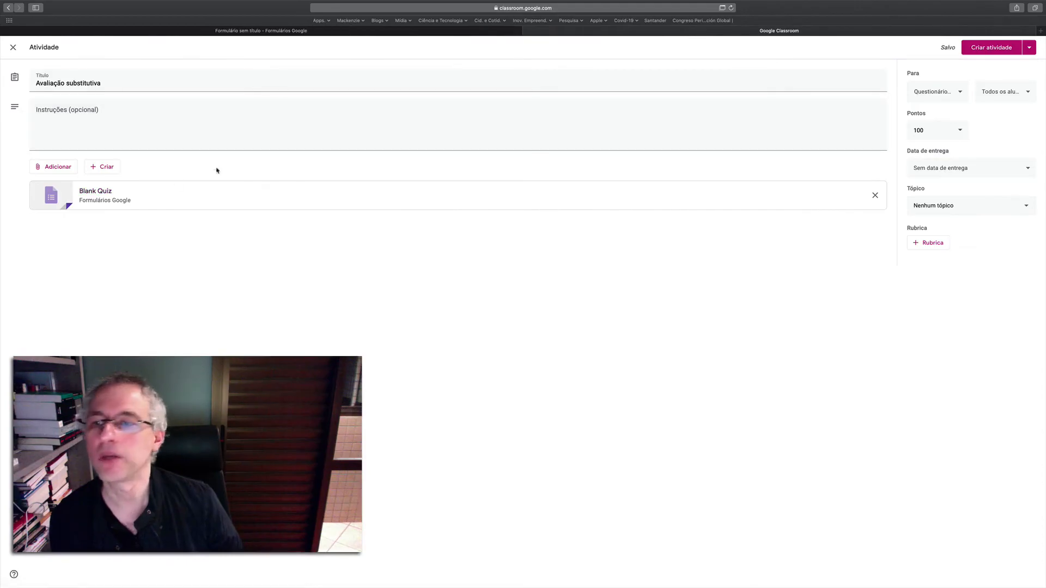
left_click(50, 167)
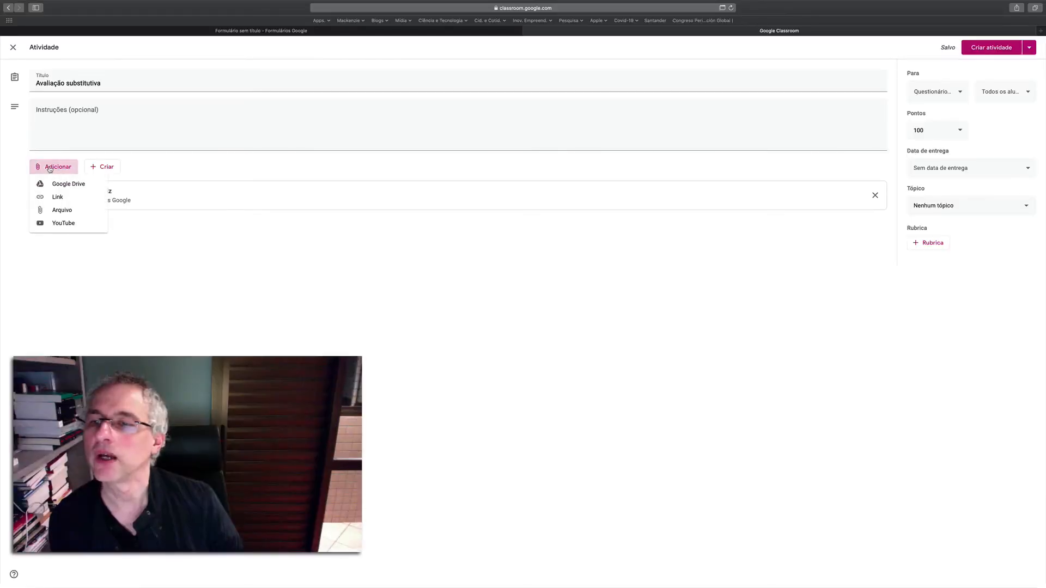
left_click(91, 185)
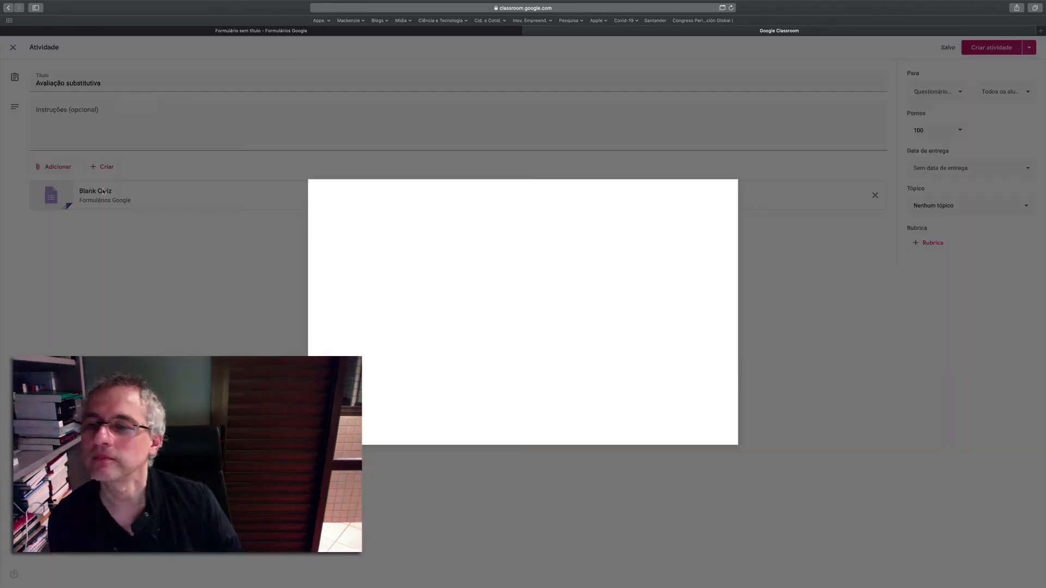
left_click(467, 334)
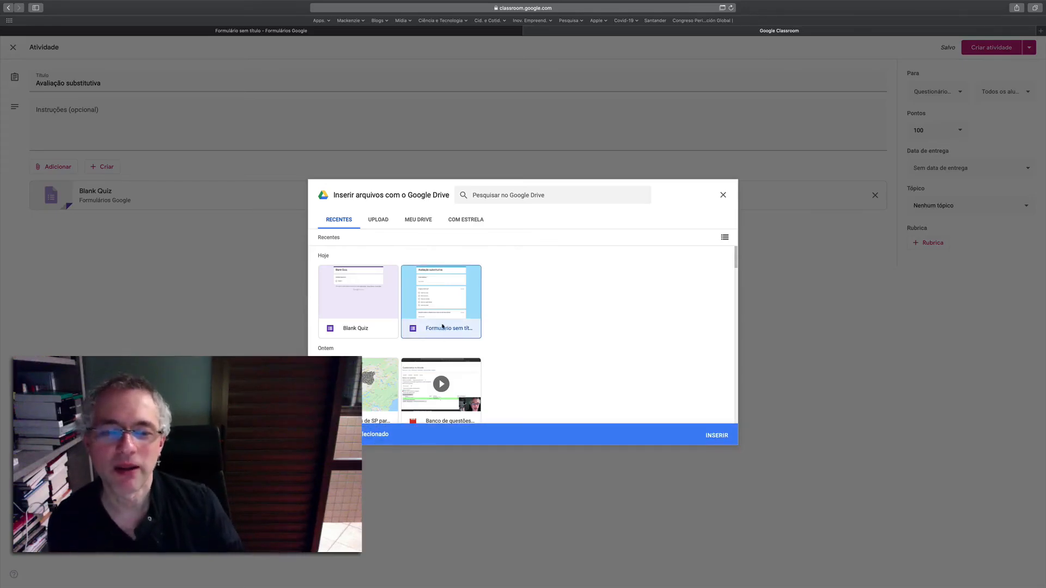
left_click(717, 436)
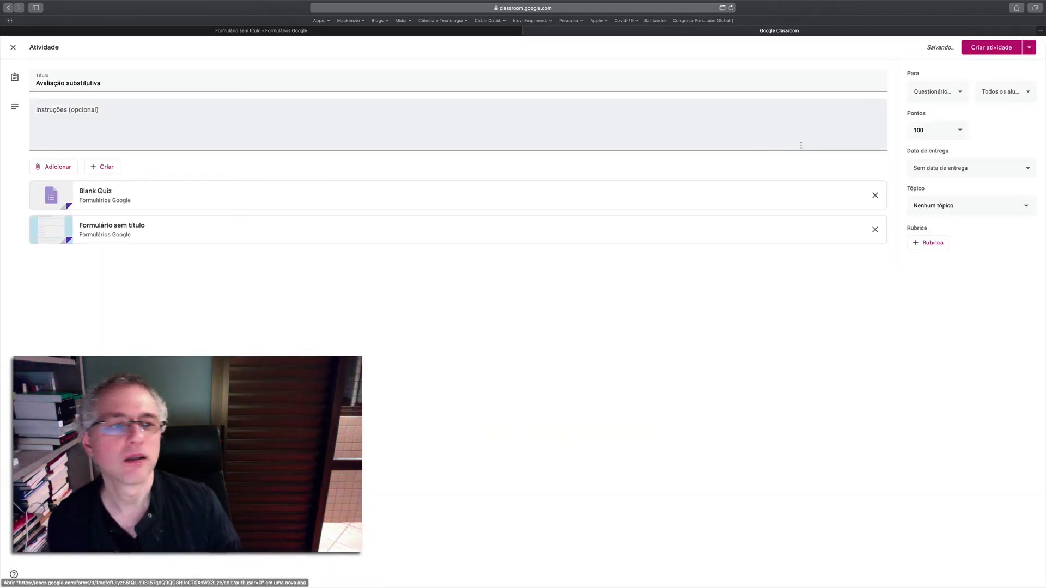
left_click(875, 195)
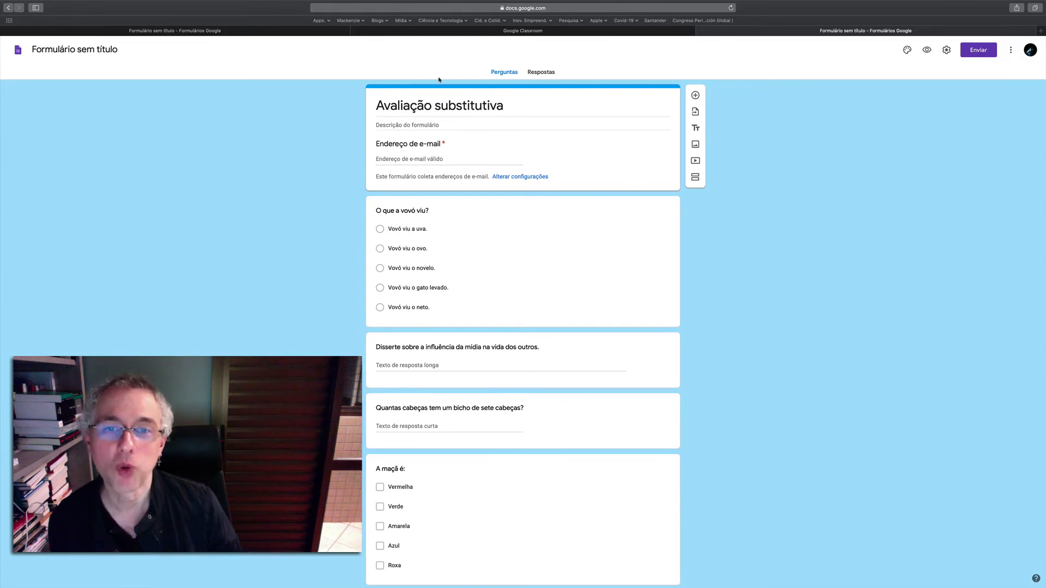
- Rename the untitled form's file as "Avaliação" in Google Forms, and return to the Classroom assignment
left_click(66, 50)
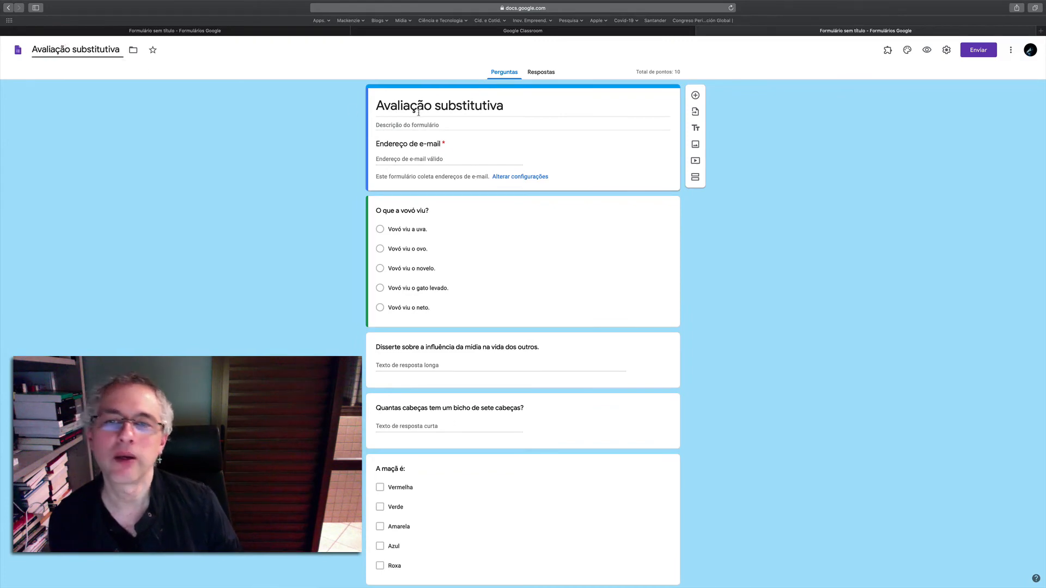
double_click(102, 49)
key("BackSpace")
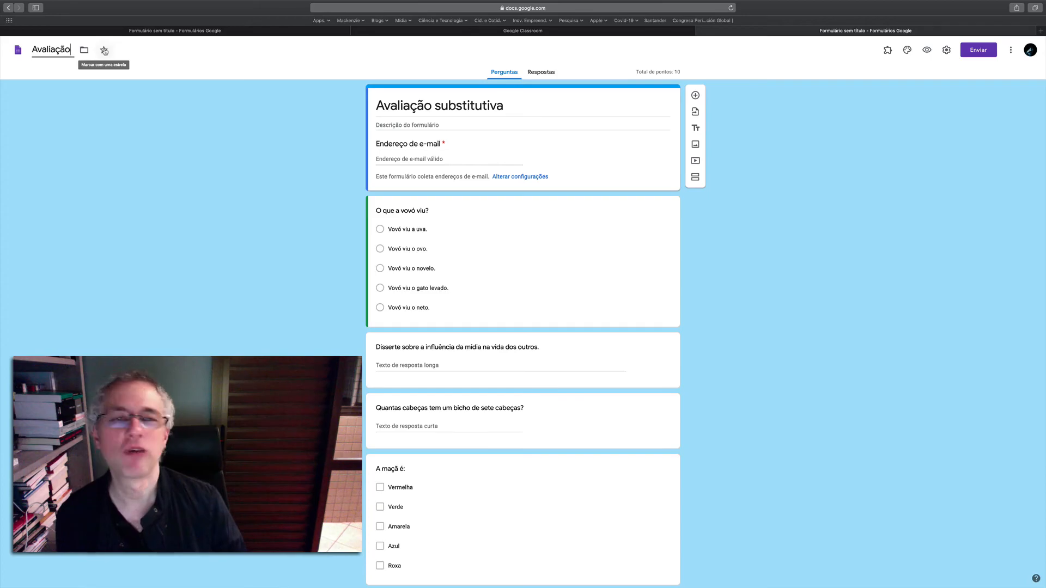
left_click(210, 147)
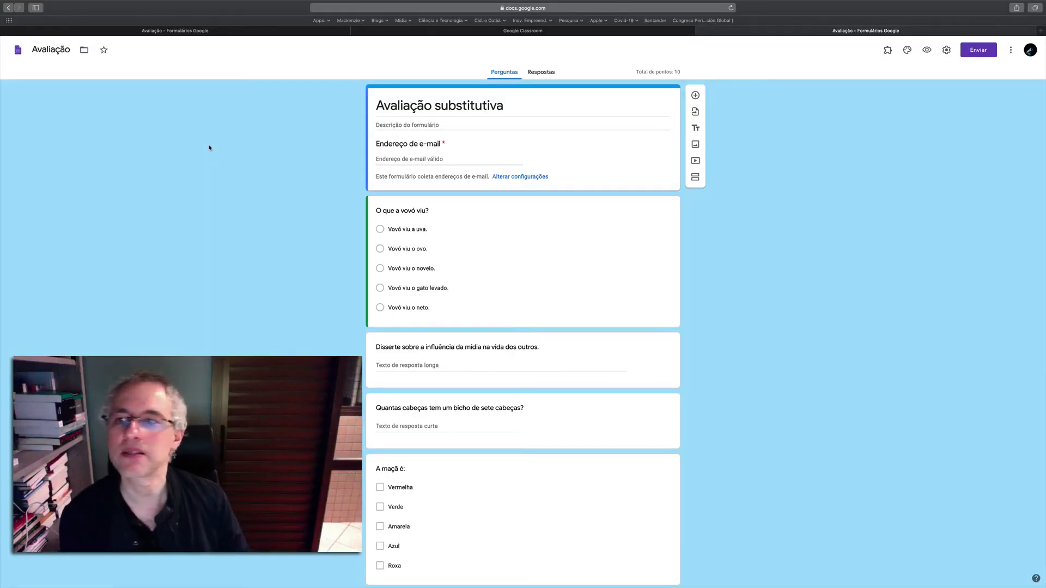
left_click(700, 31)
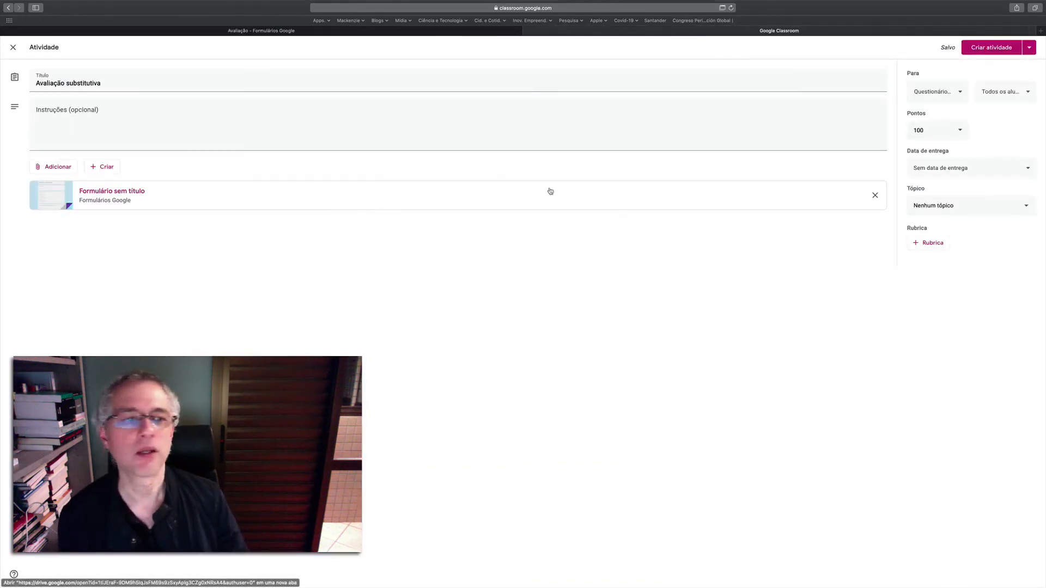
- Replace the assignment's "Formulário sem título" attachment with the "Avaliação" form from Google Drive
left_click(875, 195)
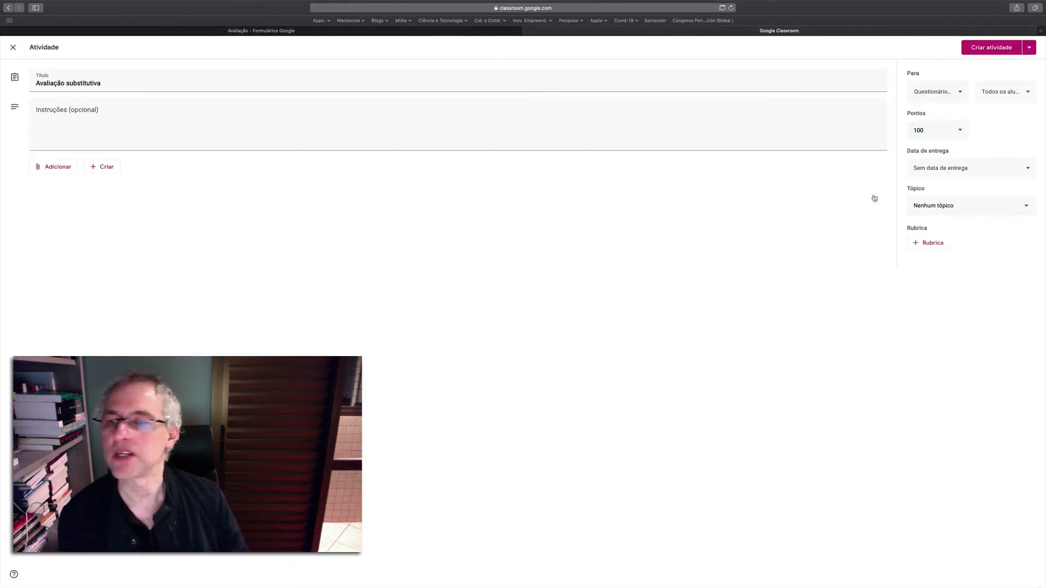
left_click(50, 169)
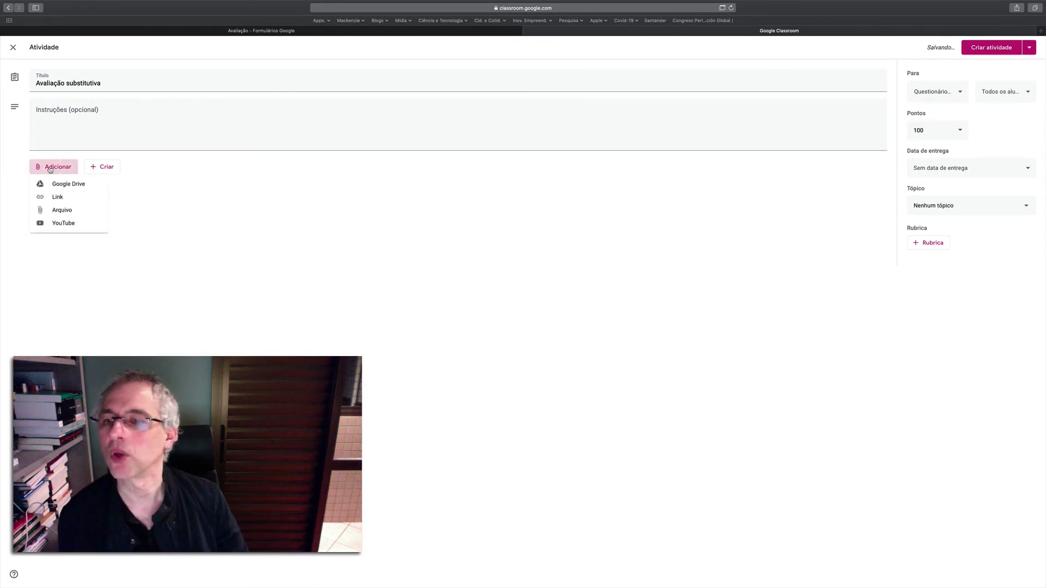
left_click(60, 183)
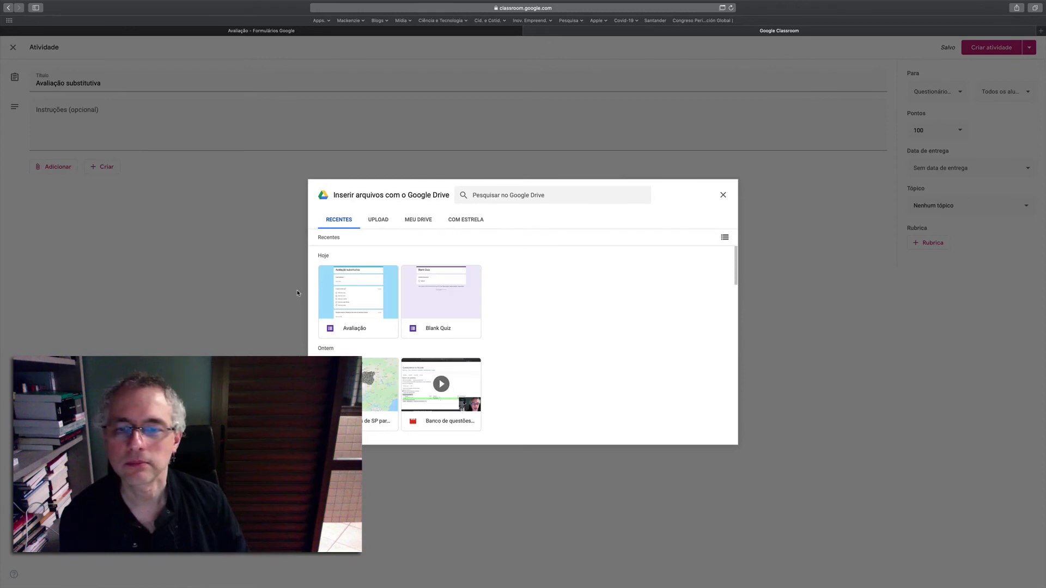
left_click(384, 330)
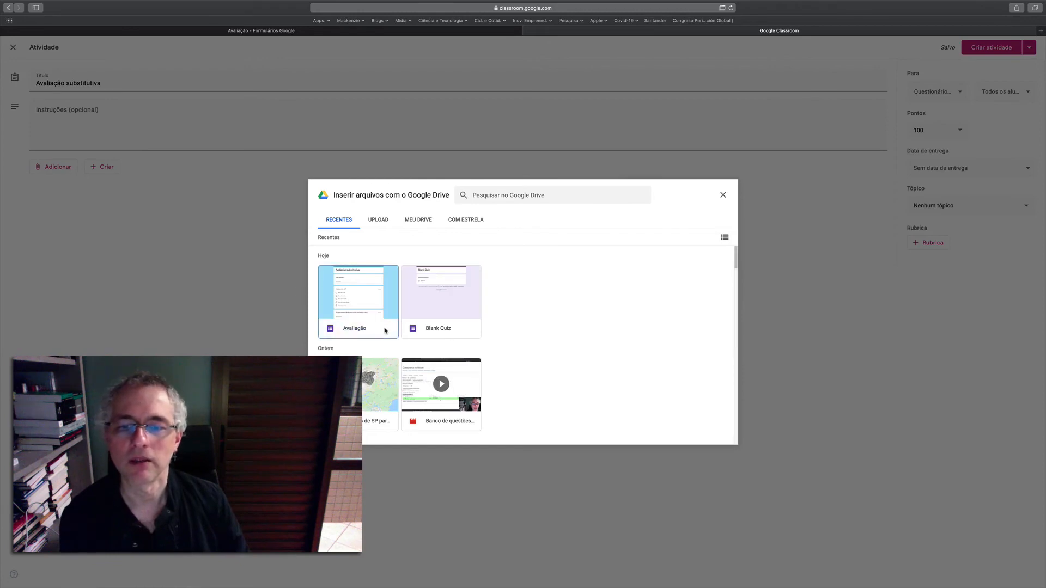
left_click(719, 438)
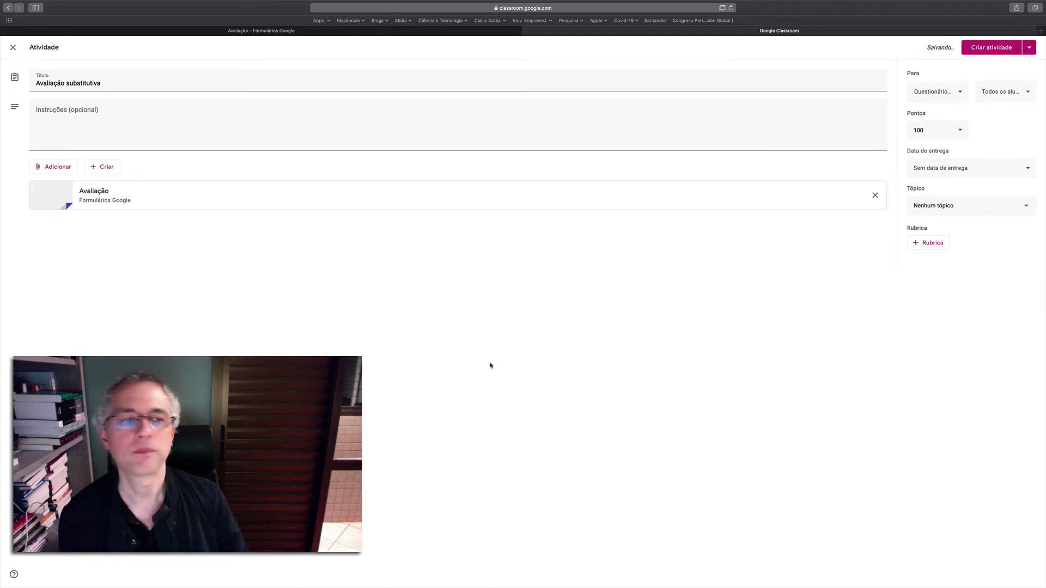
left_click(1003, 98)
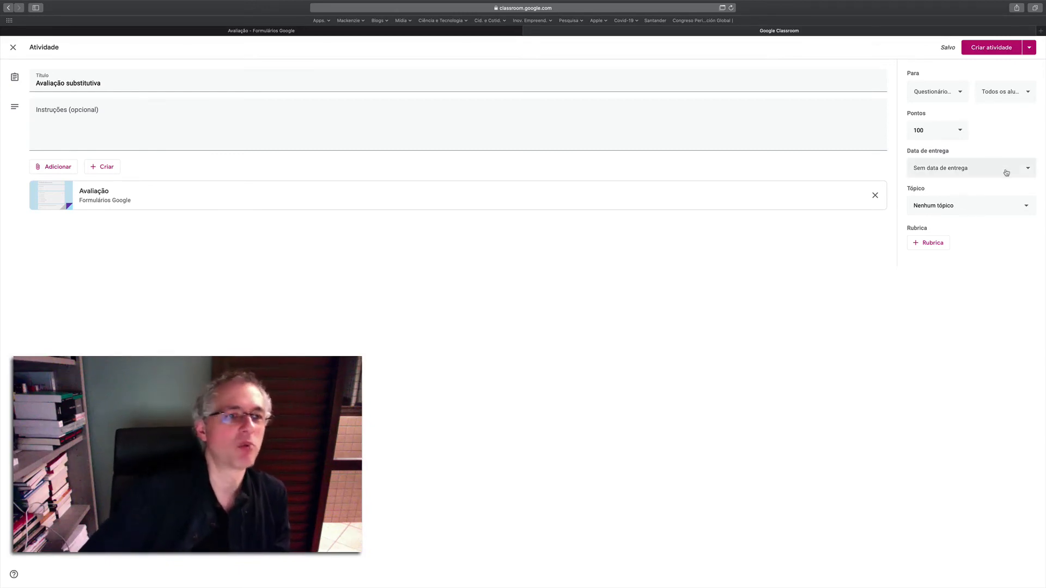
- Set the assignment's due date to 10 August 2020 at 23:59 and create the assignment
left_click(1006, 174)
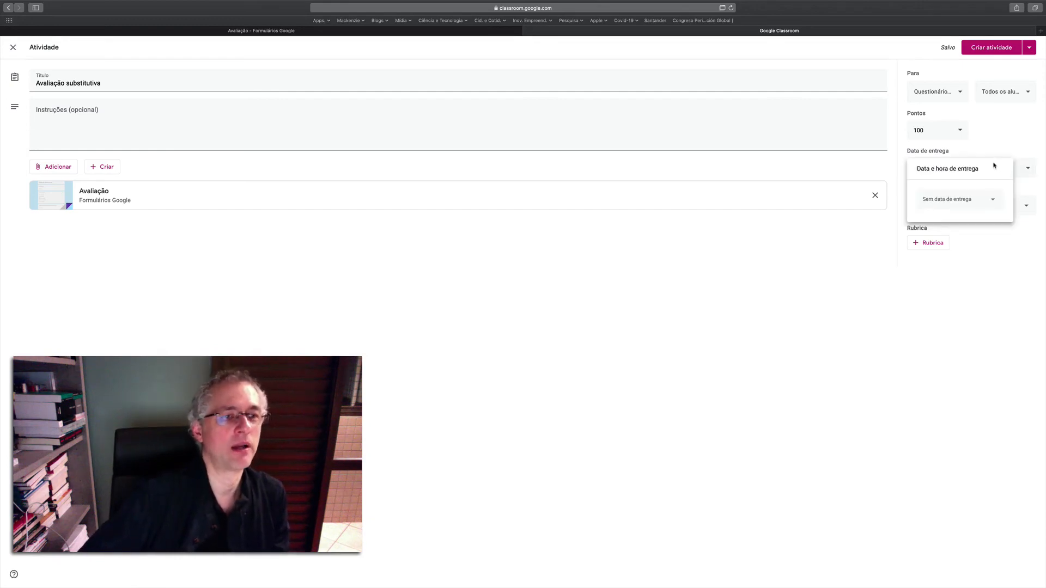
left_click(997, 149)
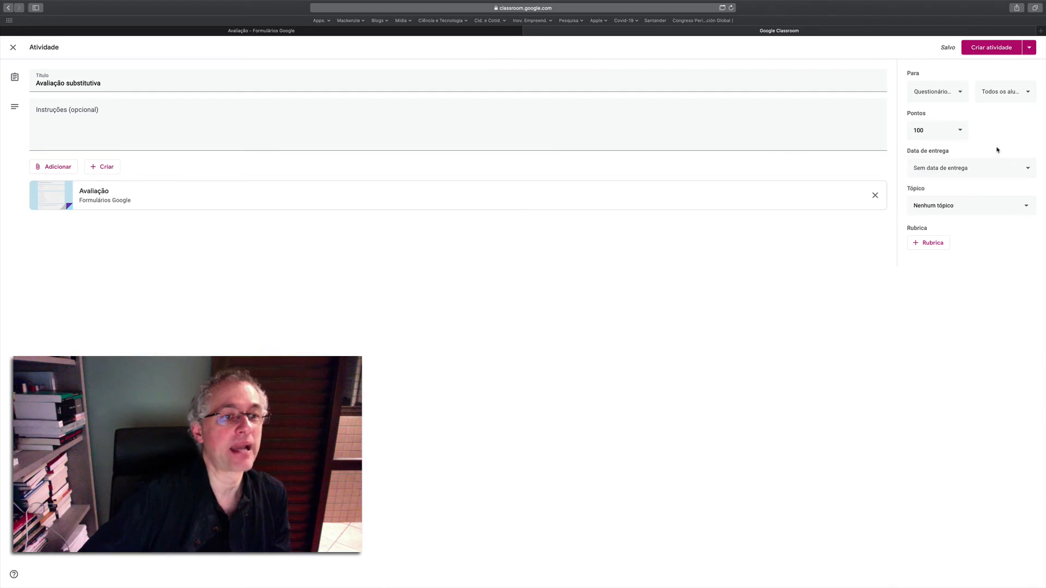
left_click(1026, 168)
left_click(983, 205)
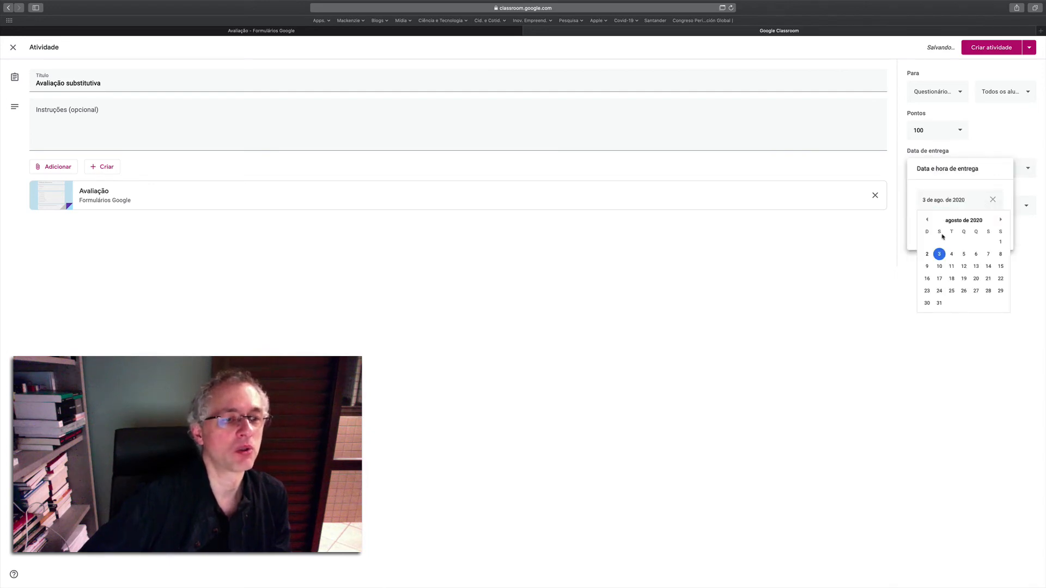
left_click(939, 266)
left_click(941, 229)
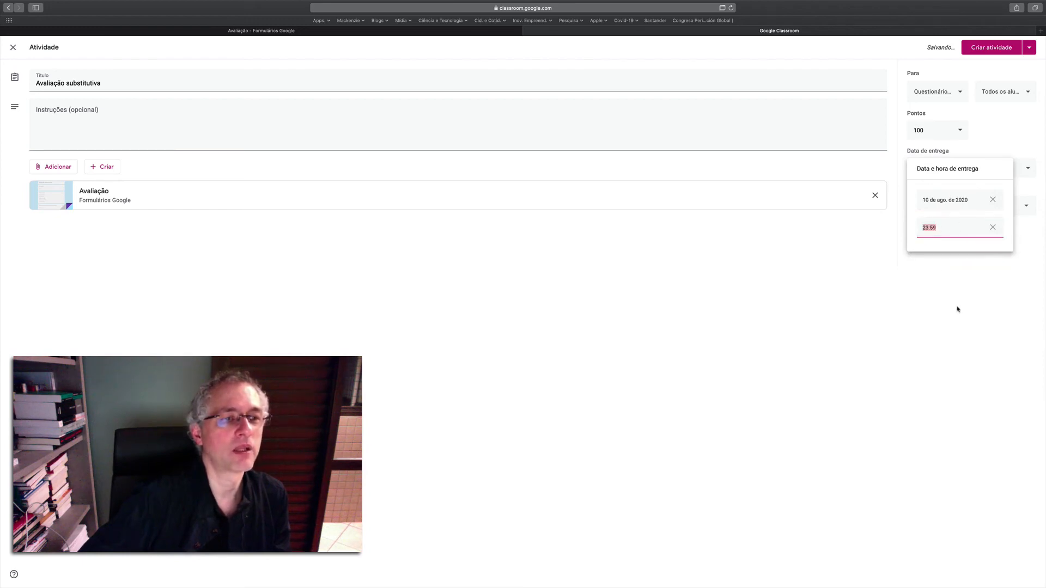
left_click(947, 267)
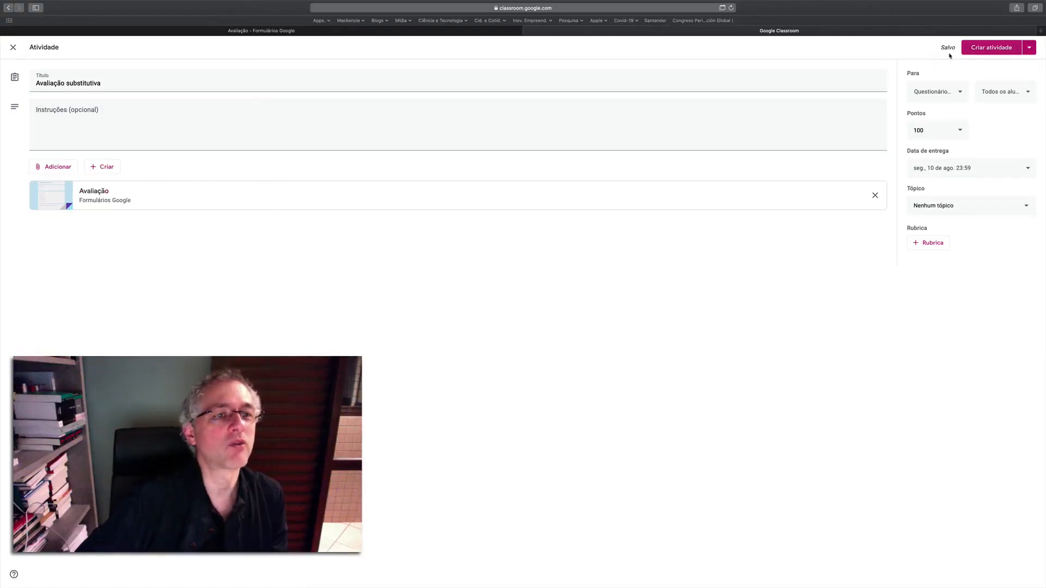
left_click(1027, 48)
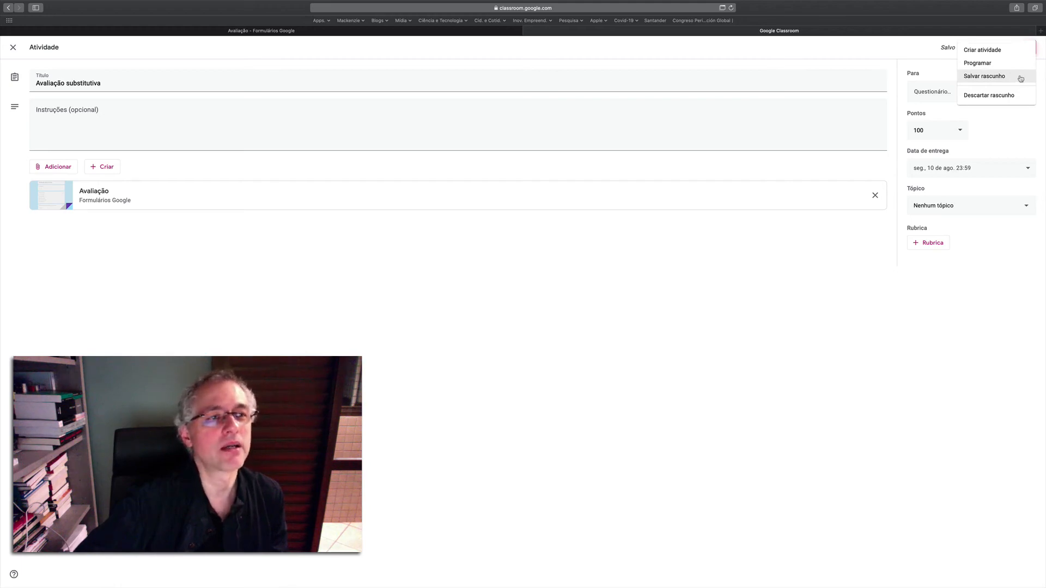
left_click(983, 52)
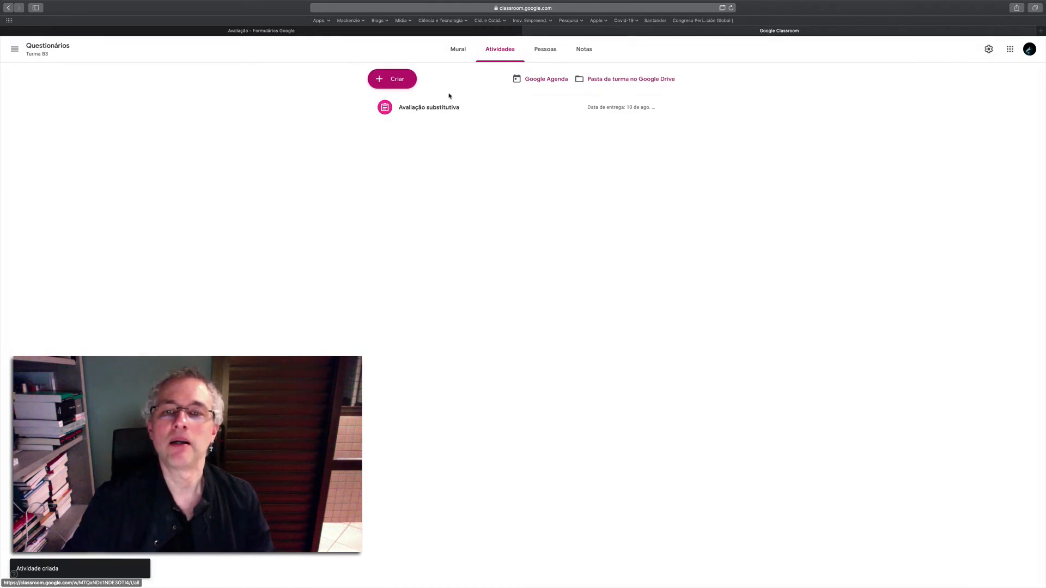
- Look through the class's Mural, Pessoas and Notas pages, and return to Mural
left_click(462, 53)
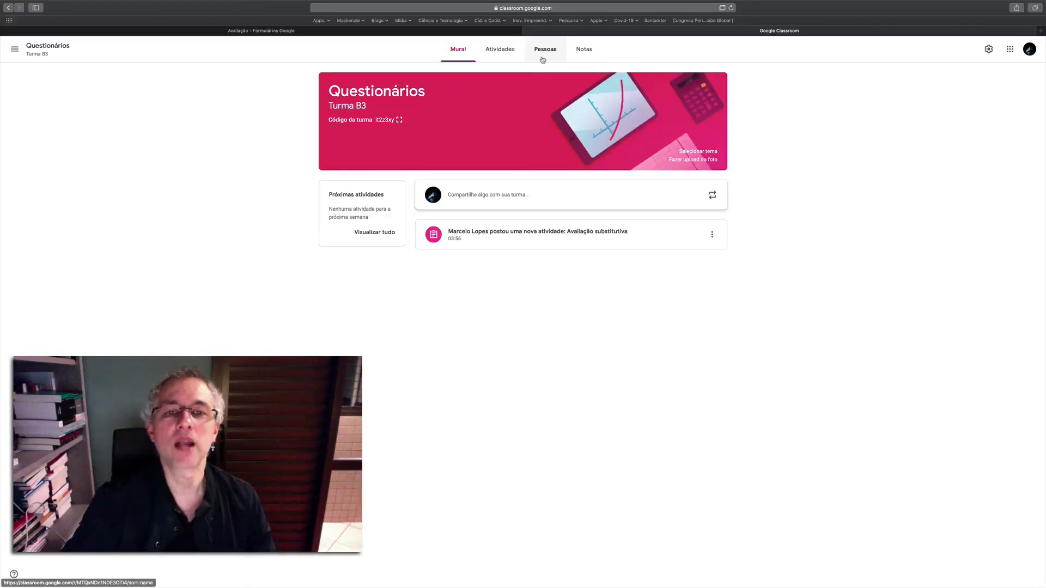
left_click(543, 58)
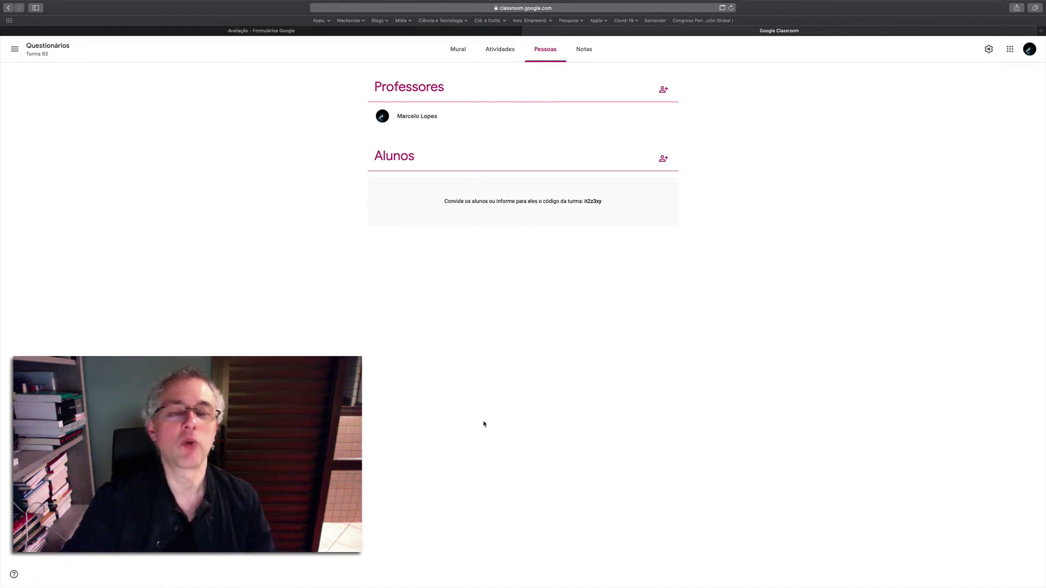
left_click(584, 49)
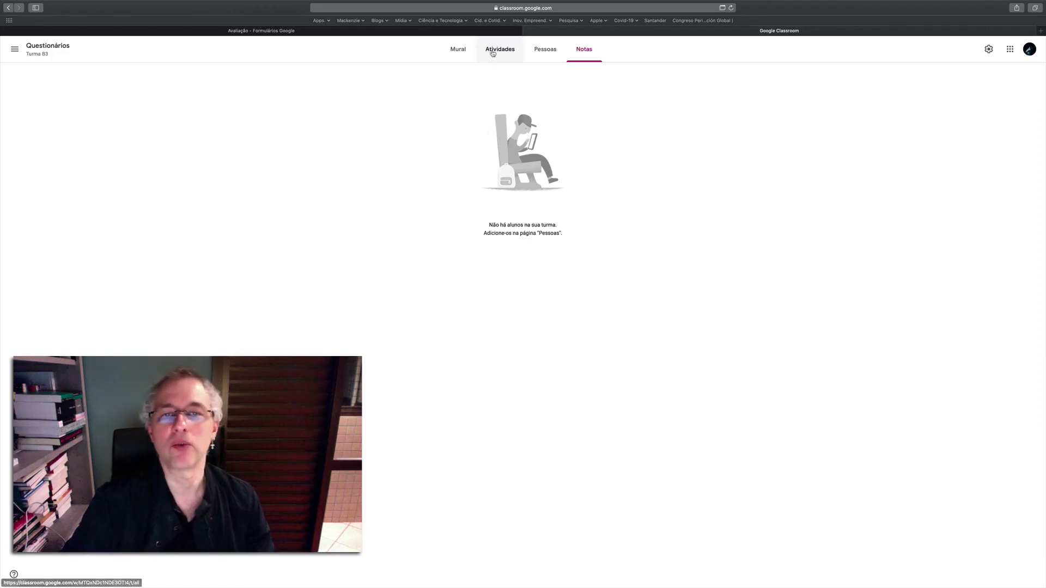
left_click(451, 54)
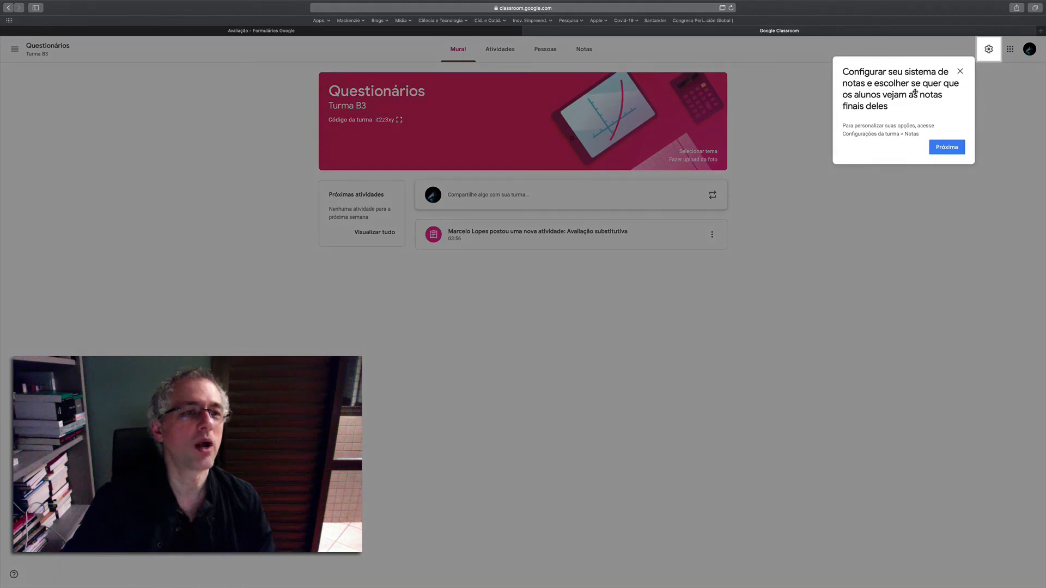
- Open the class settings, dismiss the grading tip, and review the options for the class code, Mural posting and Atividades no mural
left_click(994, 50)
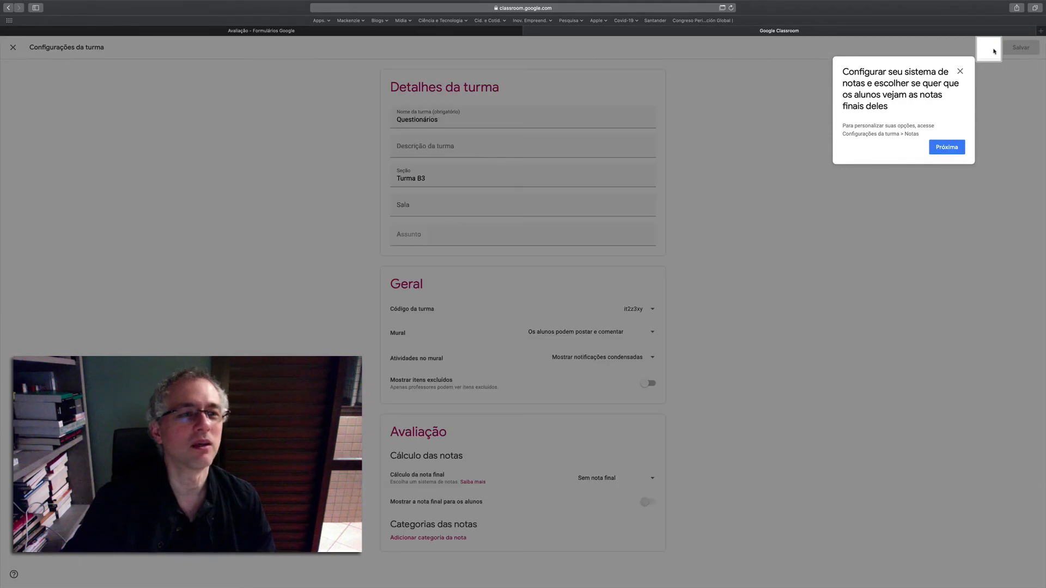
left_click(959, 71)
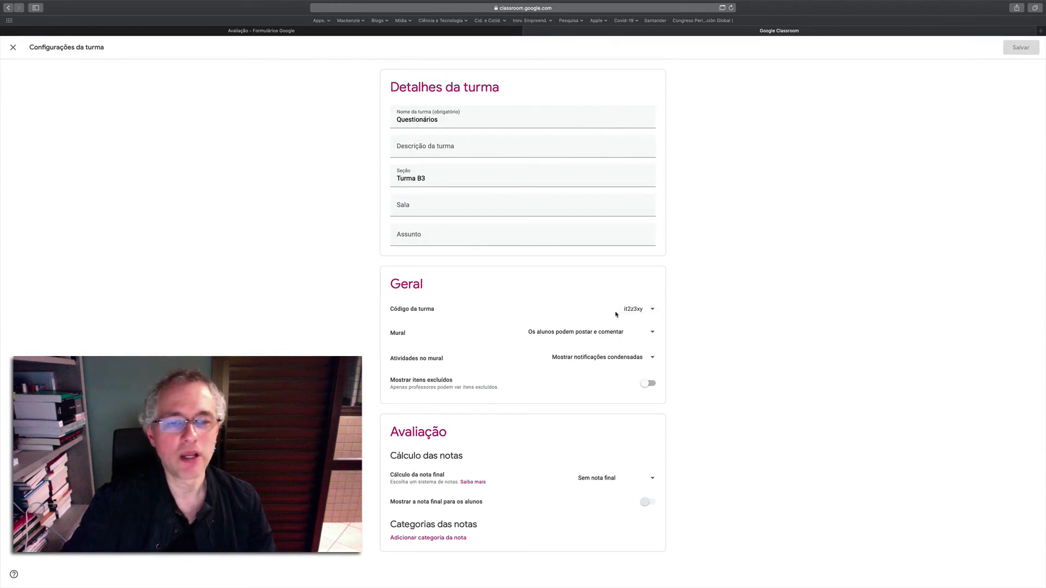
left_click(654, 309)
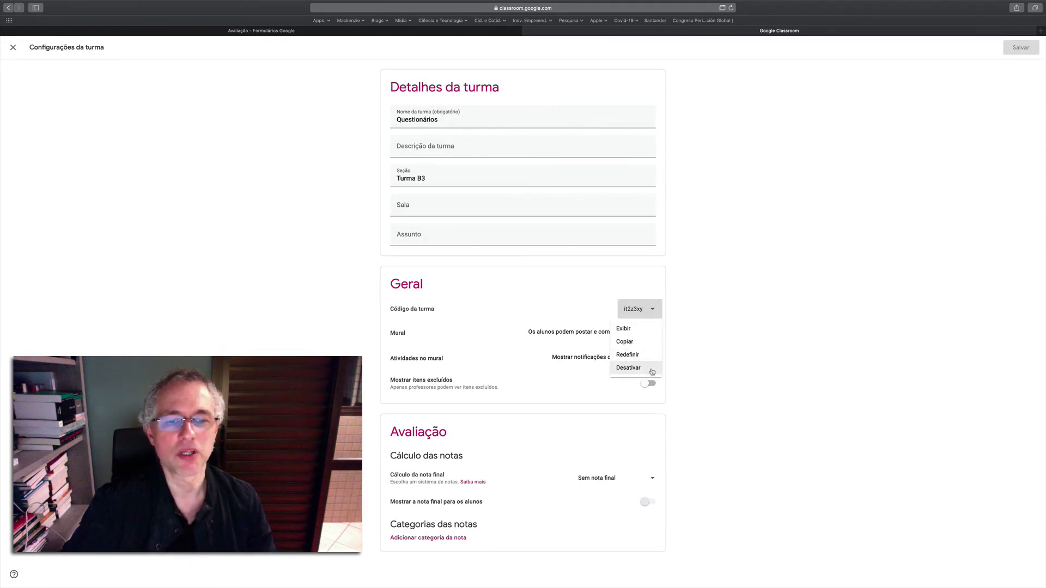
left_click(715, 333)
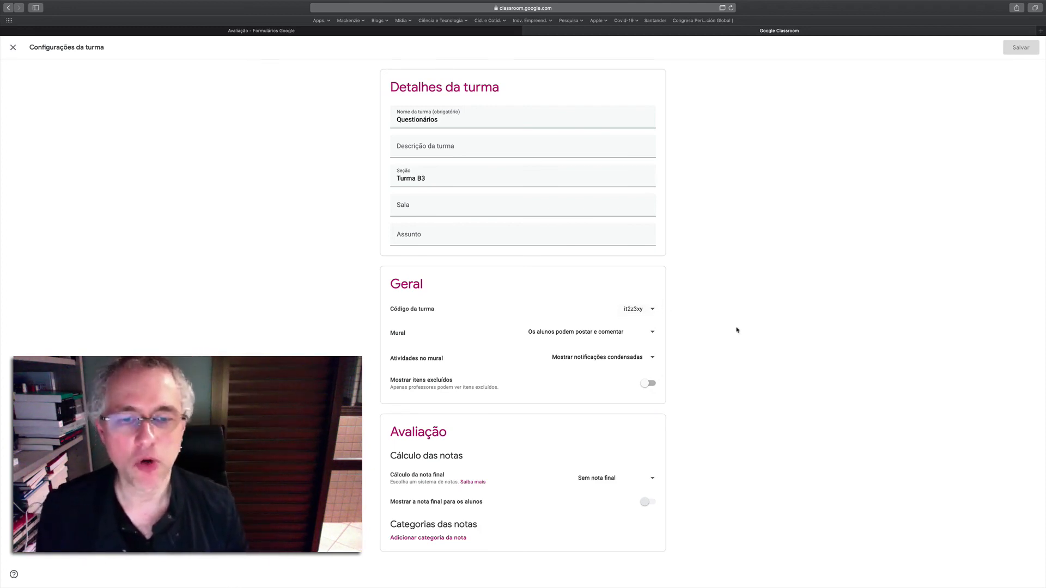
left_click(641, 334)
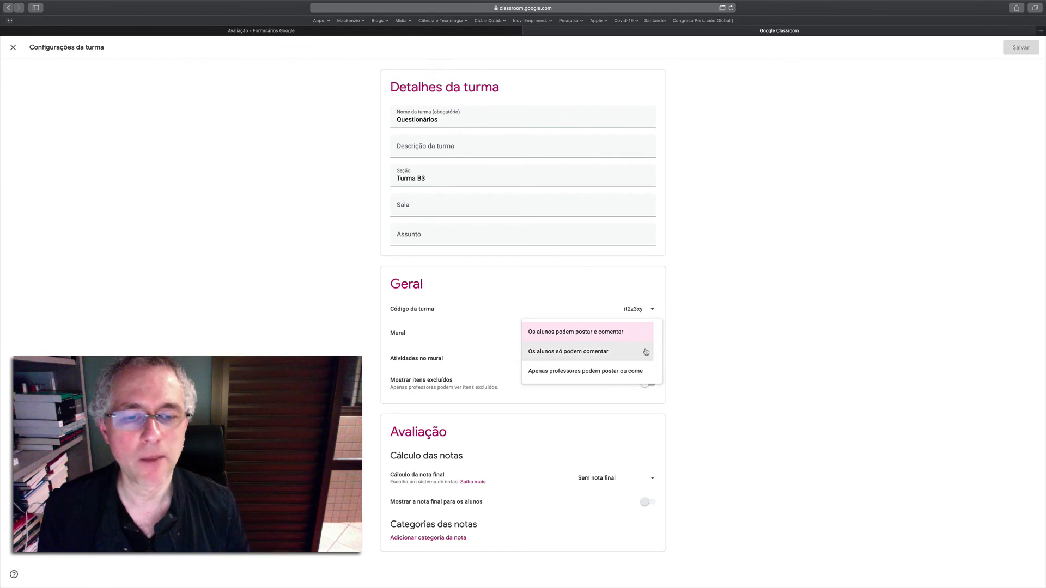
left_click(714, 357)
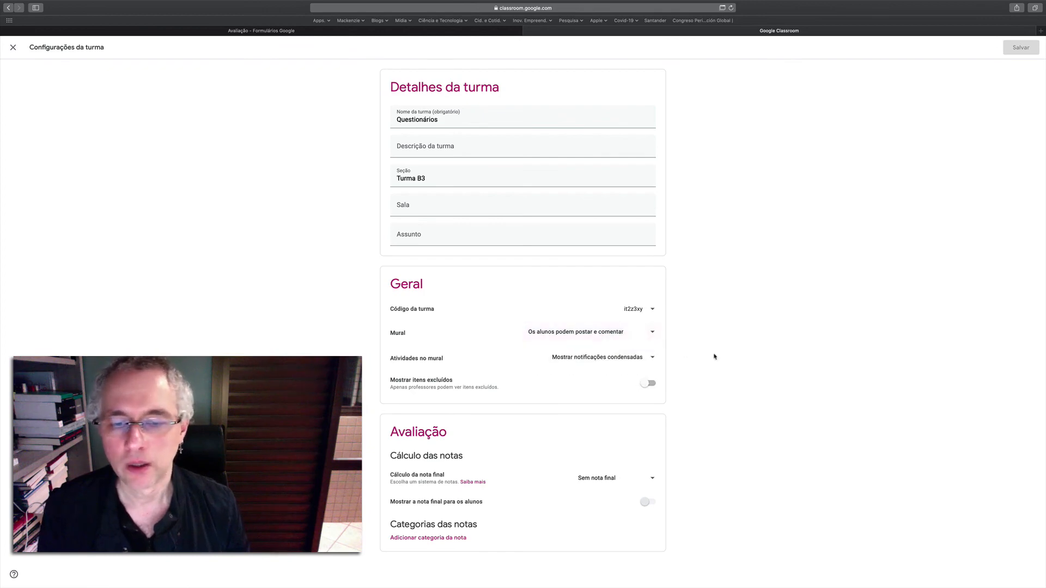
left_click(653, 359)
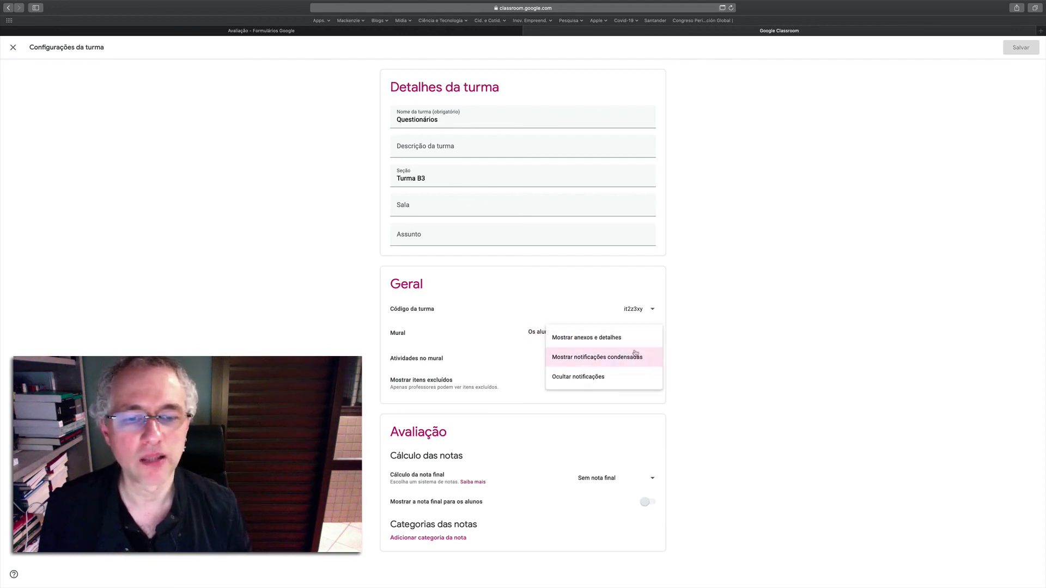
left_click(703, 367)
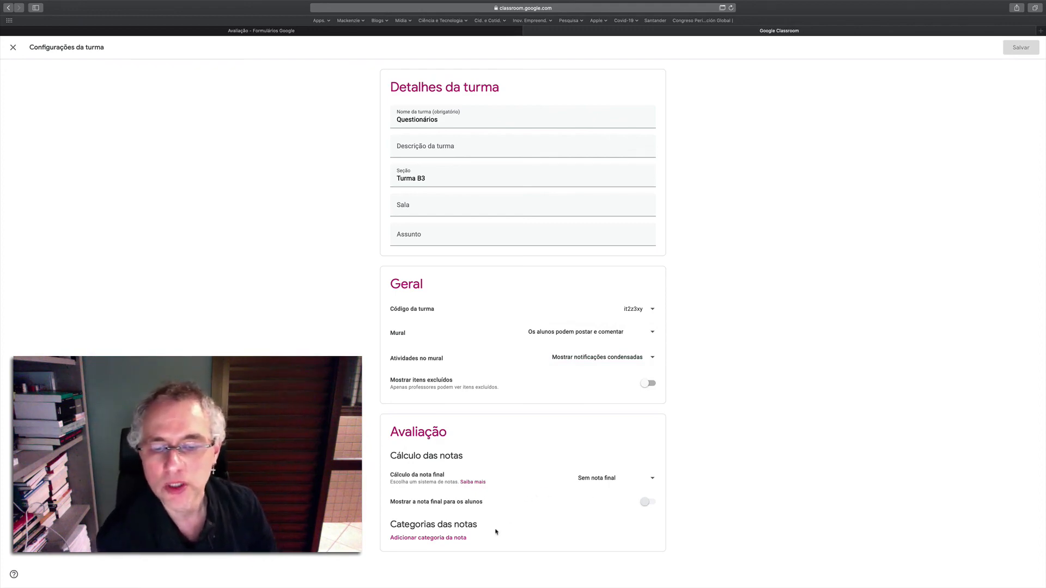
- Review the Cálculo da nota final options and leave the class settings
left_click(652, 479)
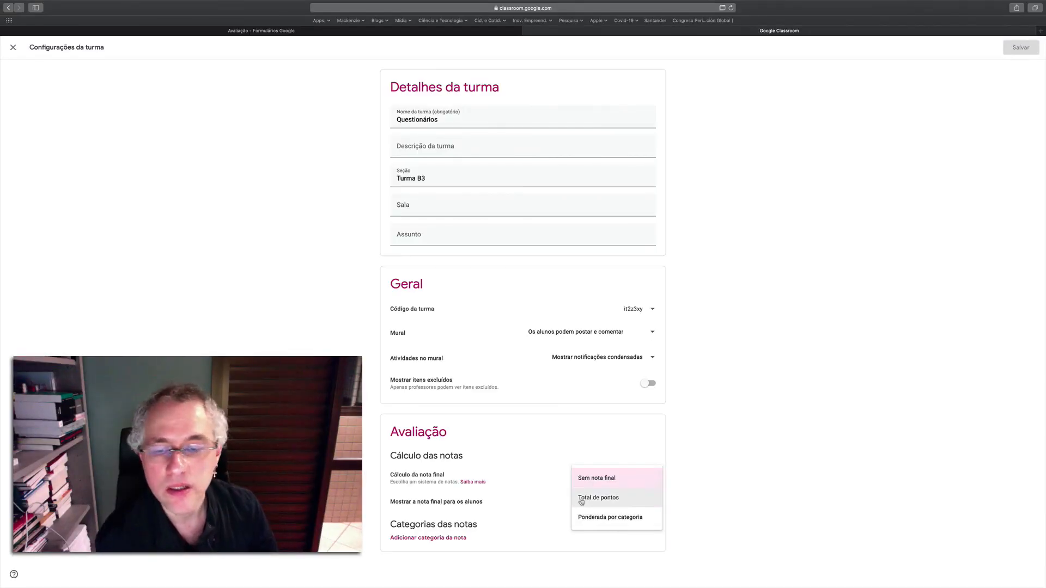
left_click(730, 471)
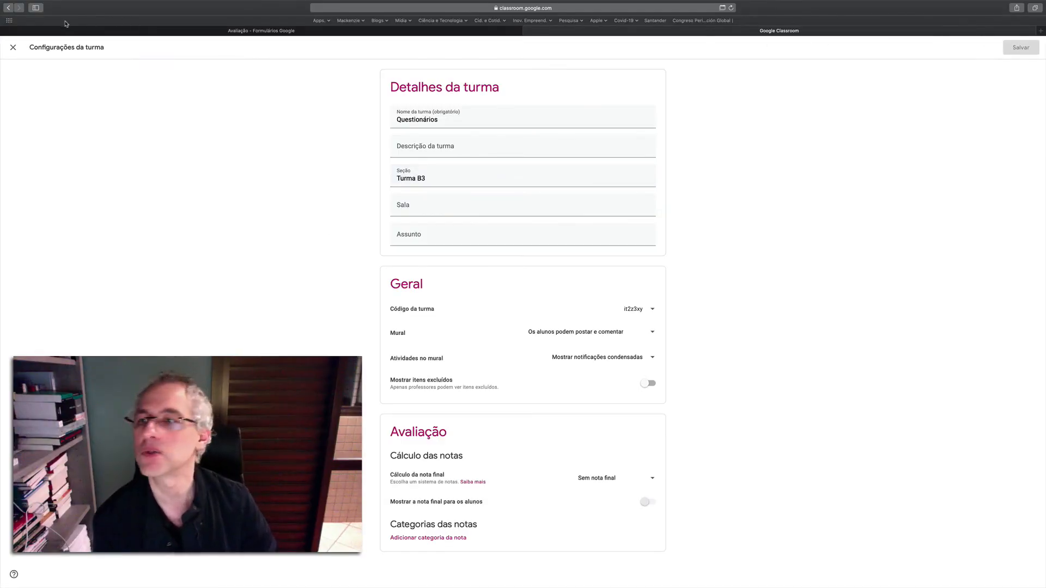
left_click(13, 47)
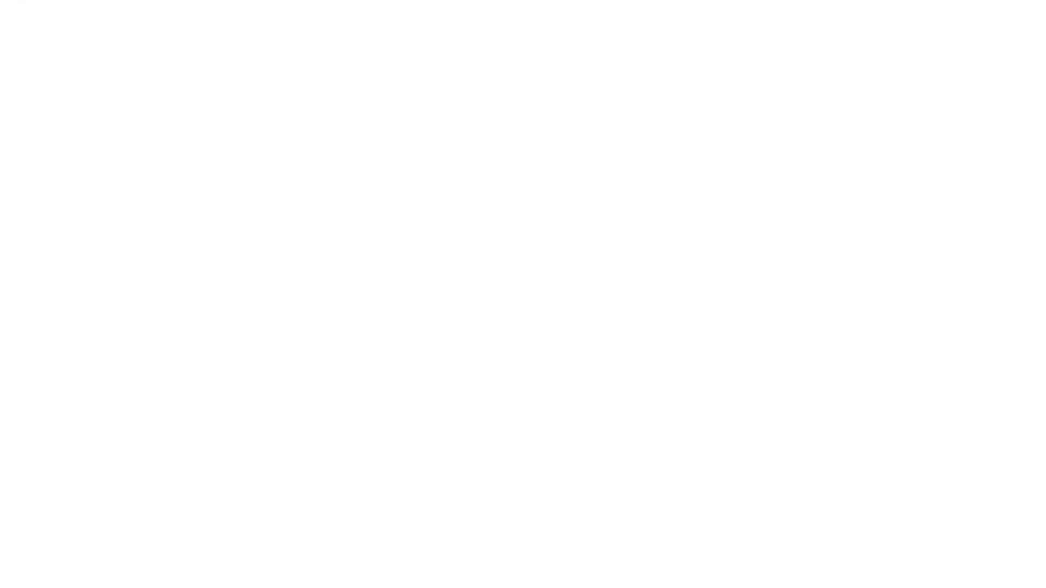
- Display the class code enlarged, expand it to full screen, and close the display
left_click(398, 120)
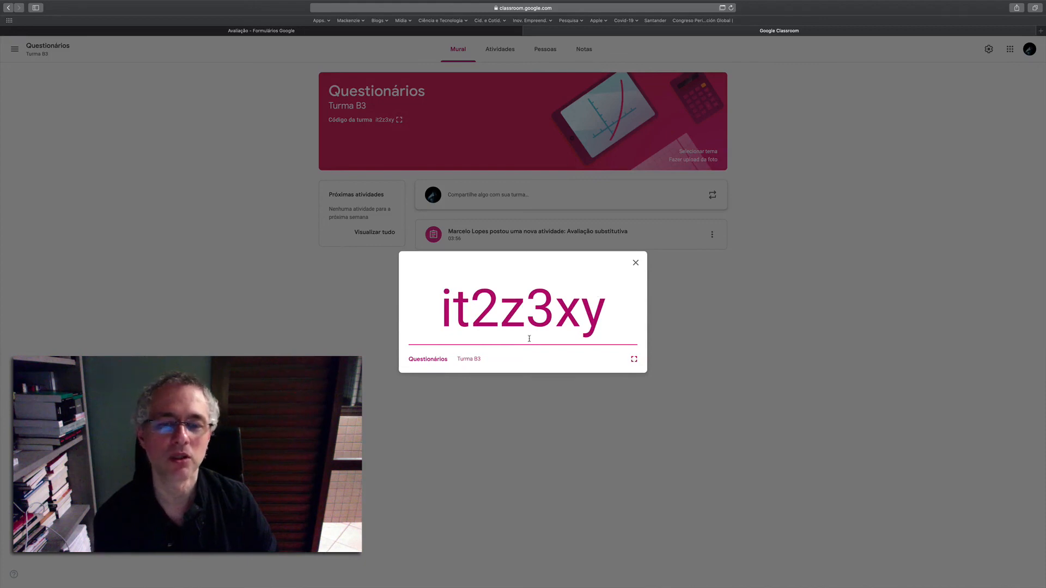
left_click(633, 359)
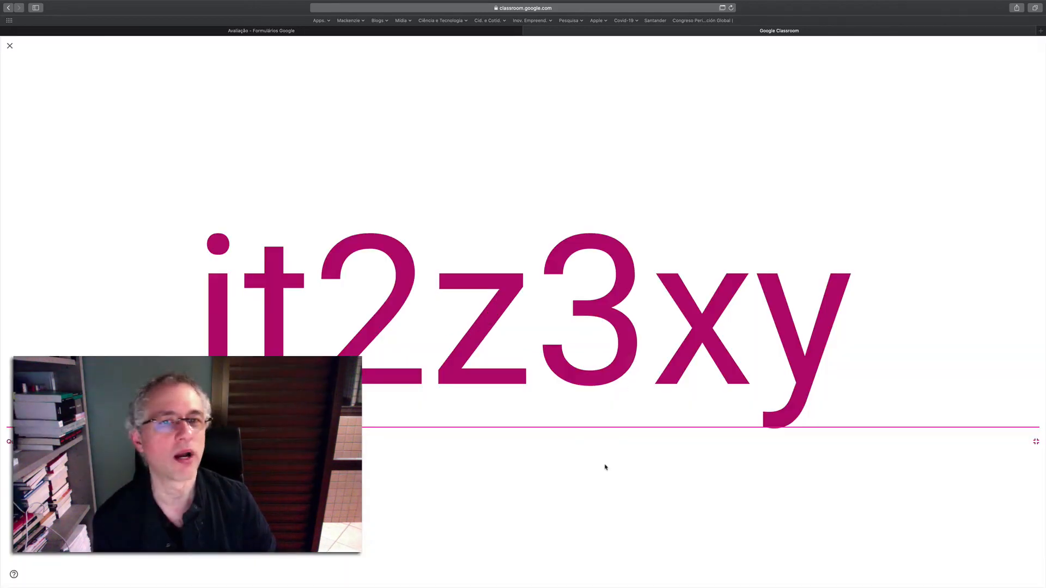
left_click(10, 48)
- Return to the list of classes and check the Participar da turma option for joining a class
key("super+Left")
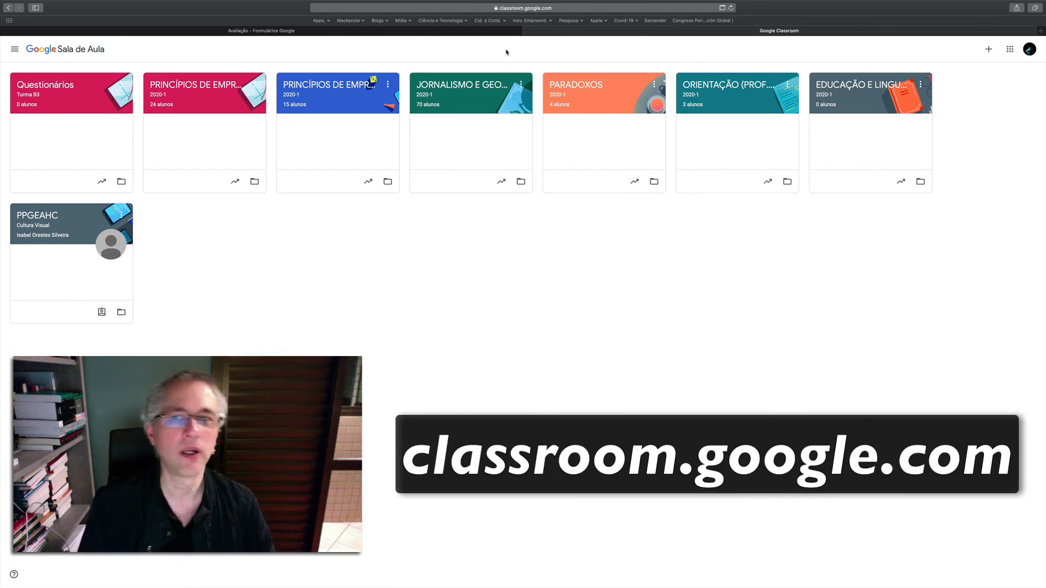
left_click(988, 50)
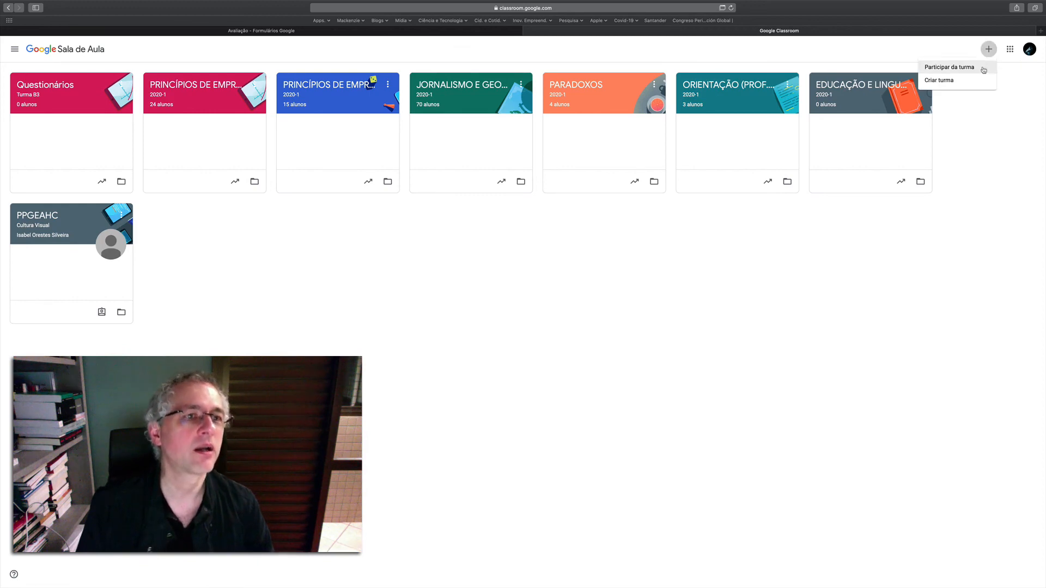
left_click(982, 68)
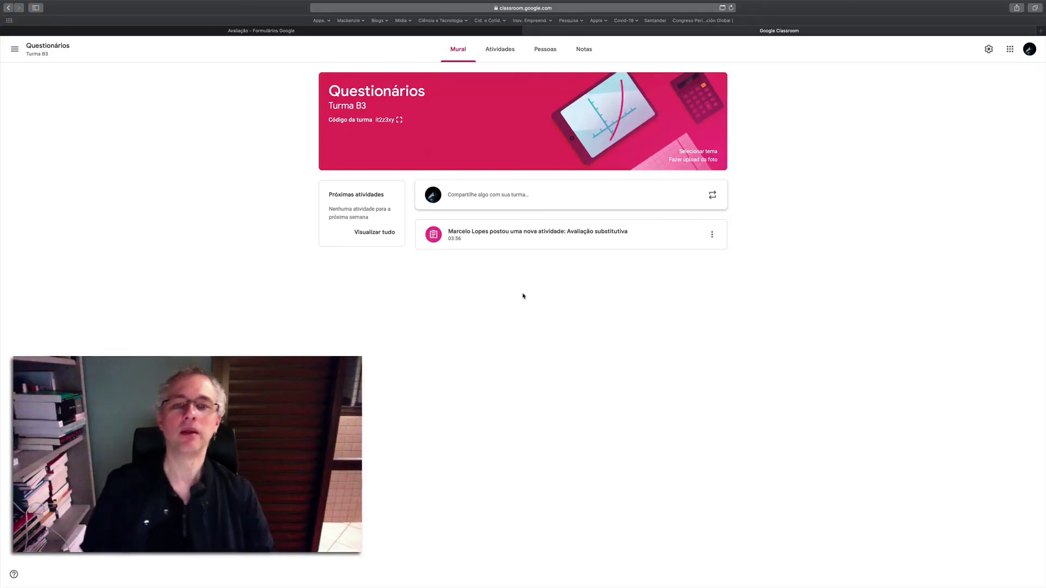
- Inspect the posted "Avaliação substitutiva" assignment and the "Avaliação" form in Google Forms, and return to the class in Google Classroom
left_click(511, 234)
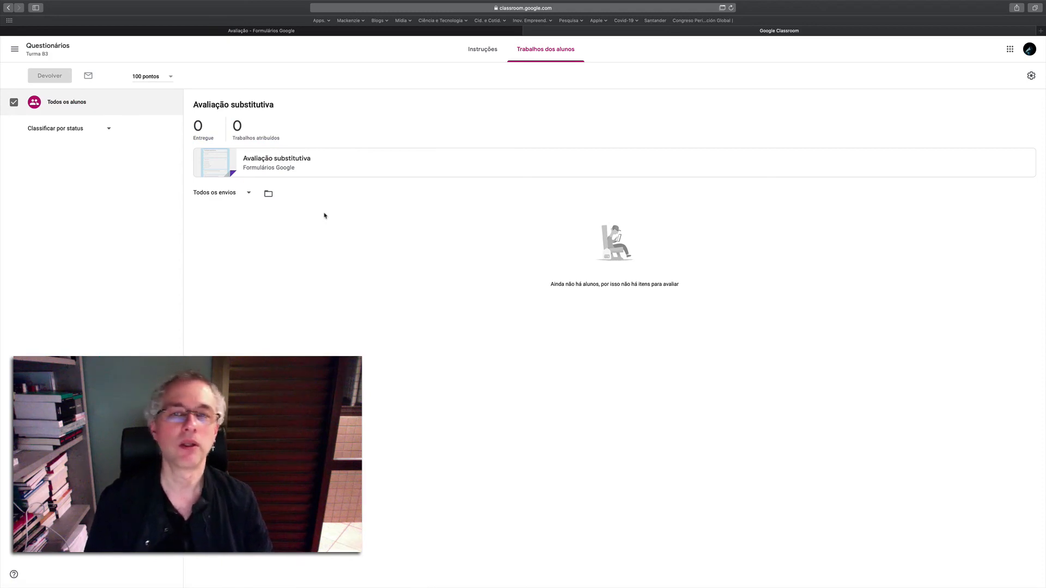
left_click(479, 52)
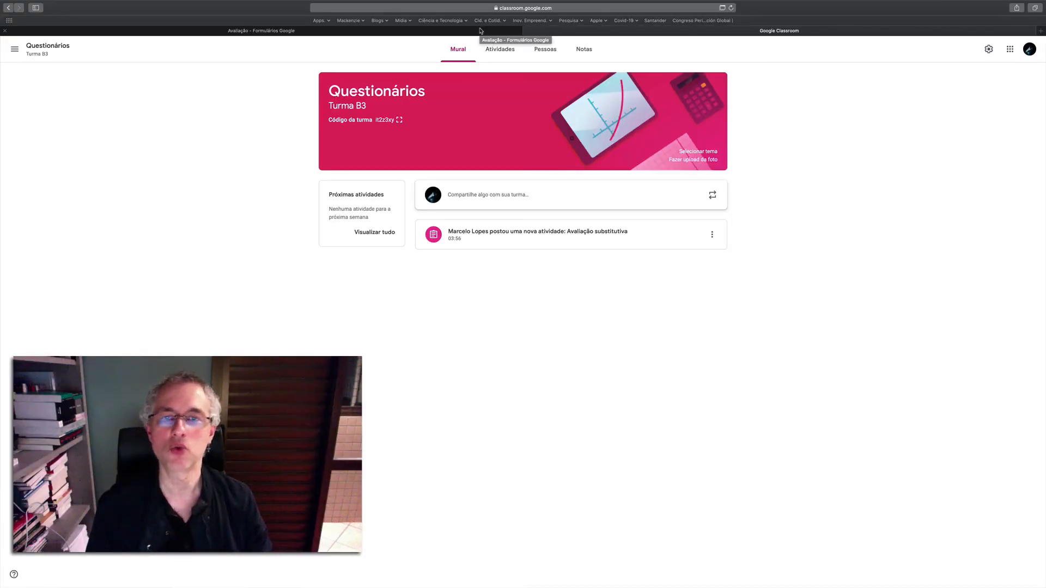
left_click(481, 31)
scroll(354, 270, "down", 2)
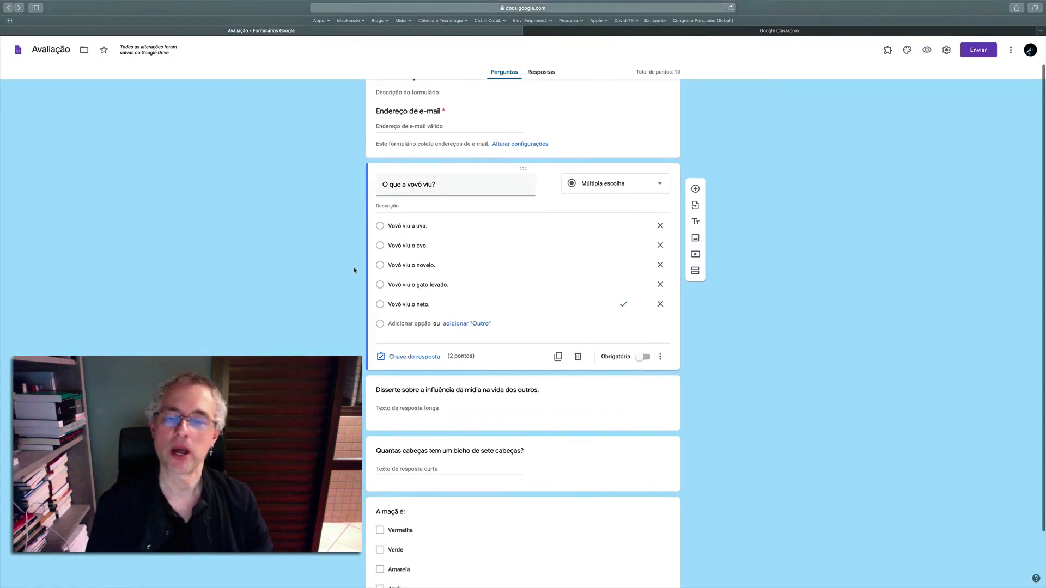
scroll(354, 268, "up", 2)
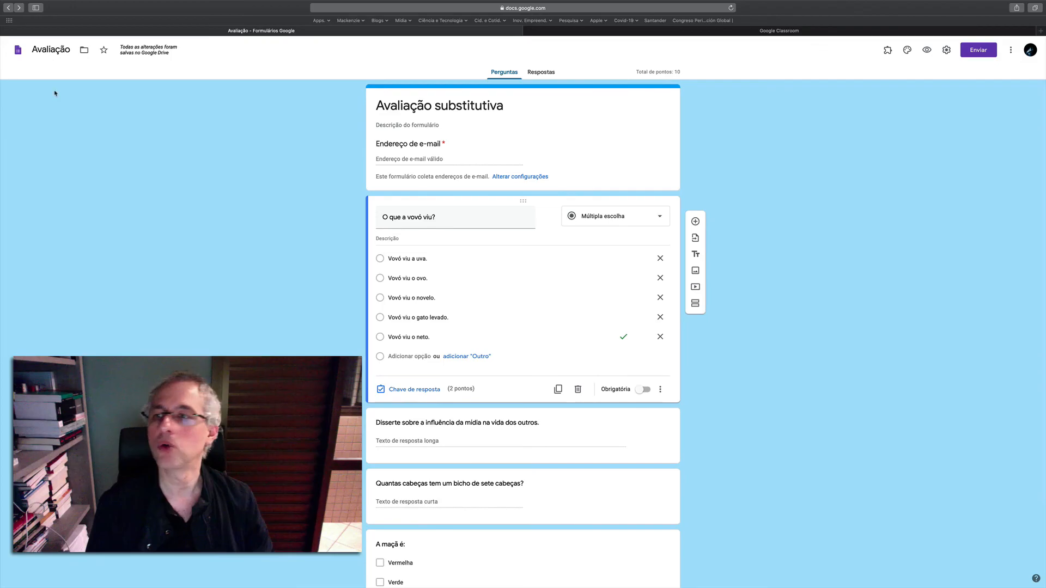
left_click(18, 50)
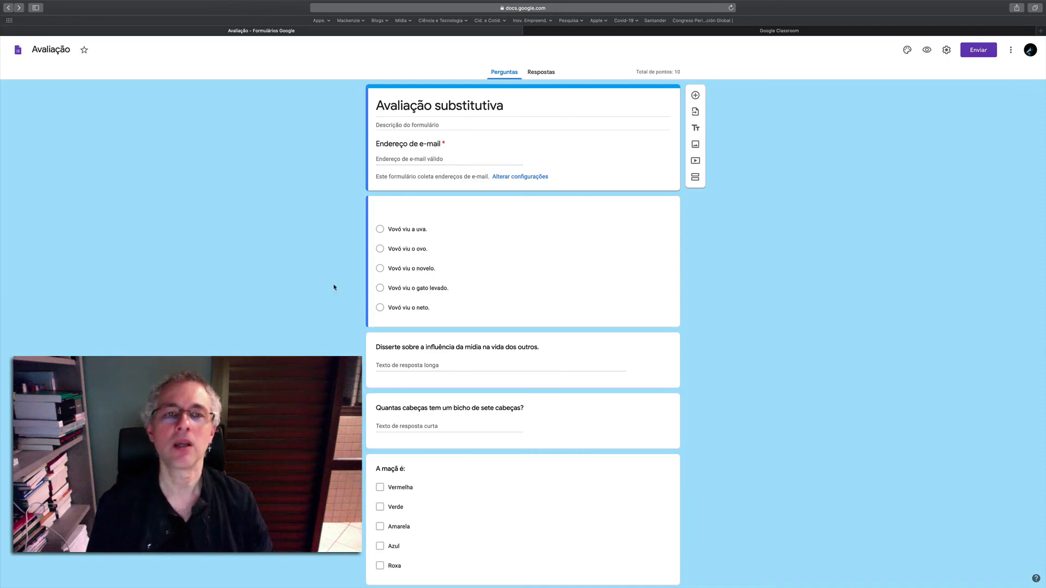
left_click(781, 31)
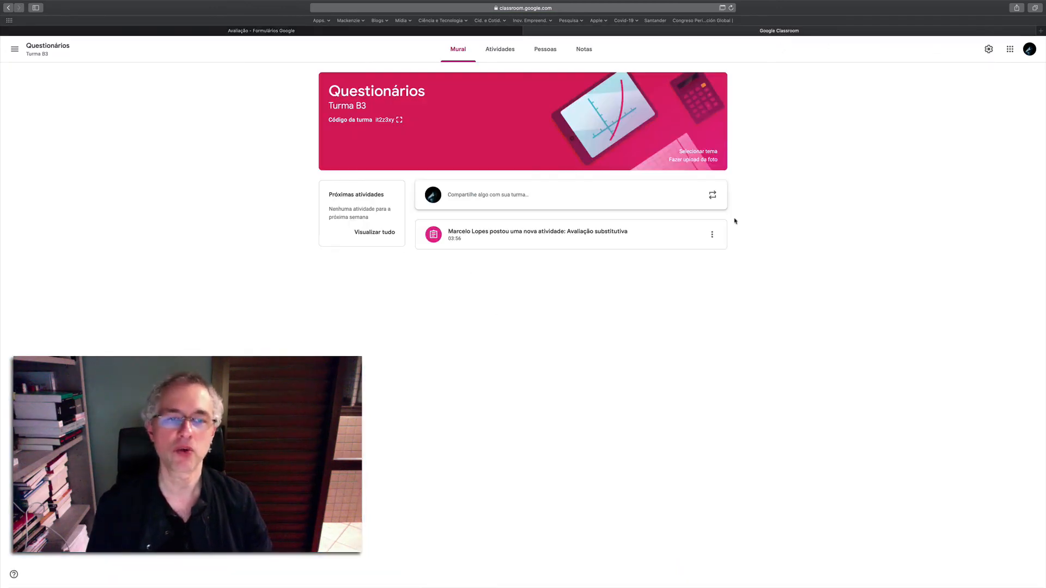